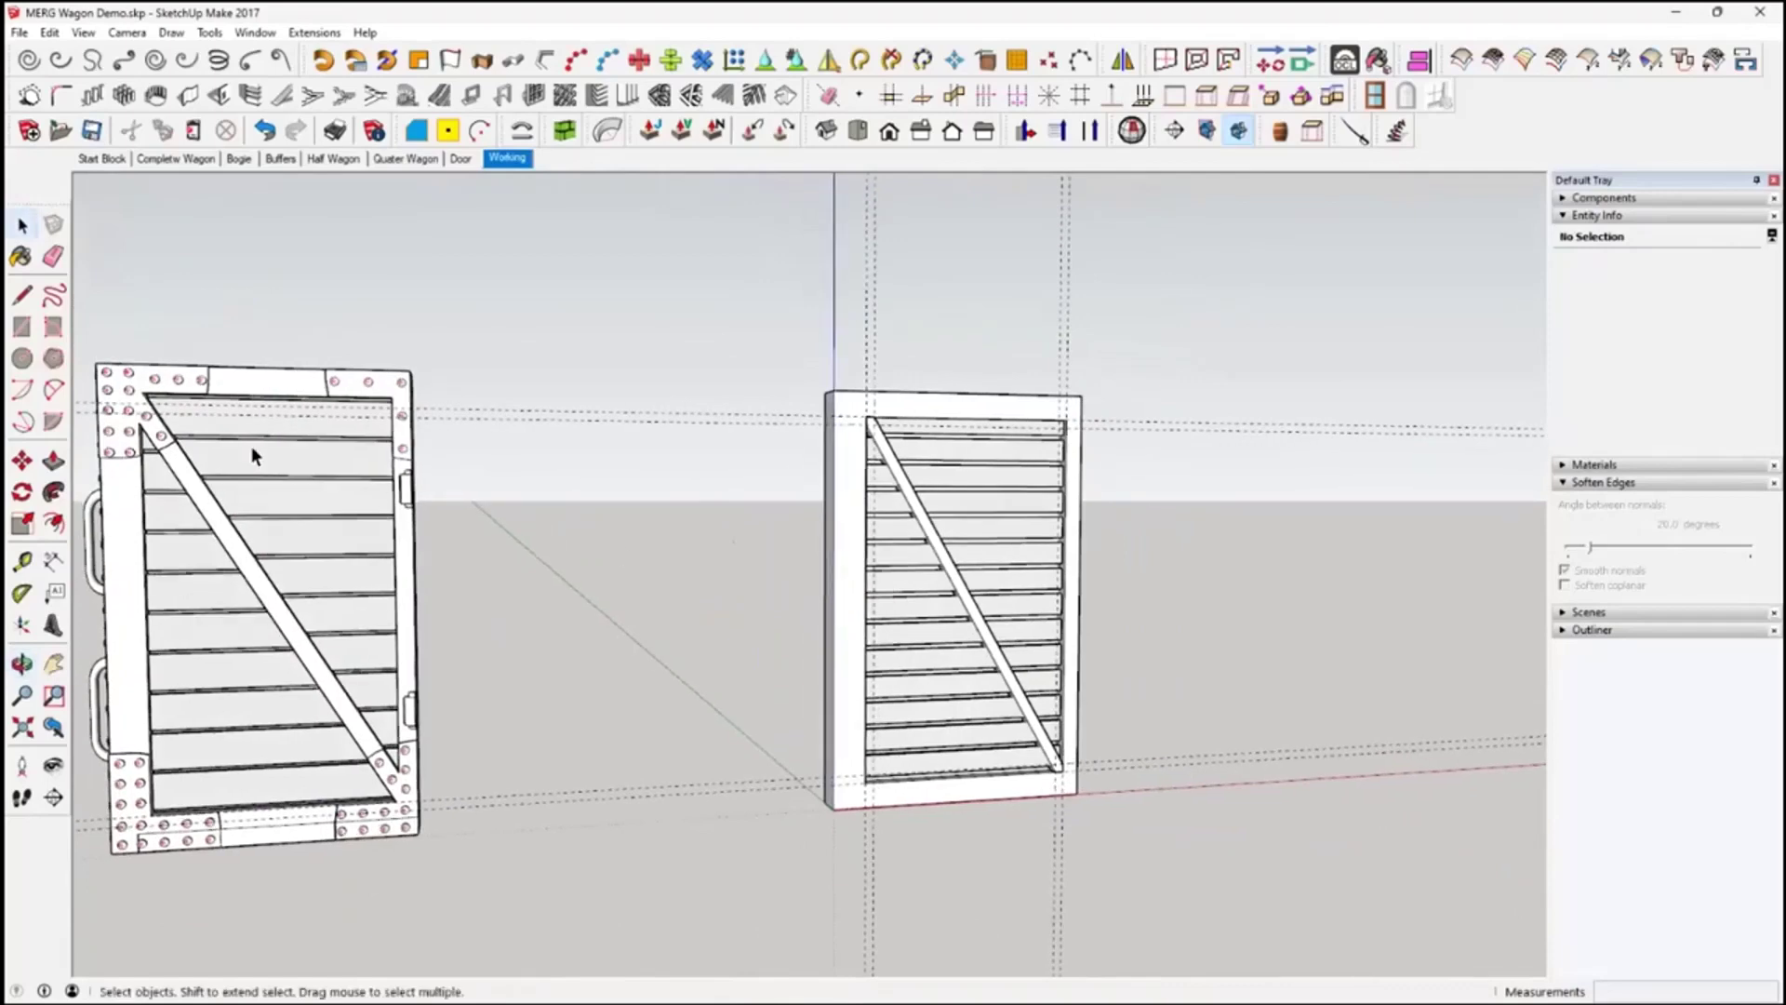
Measure the width of the riveted corner plate along the top rail of the finished reference door
middle_click_drag(459, 486, 813, 400)
scroll(872, 509, "up", 5)
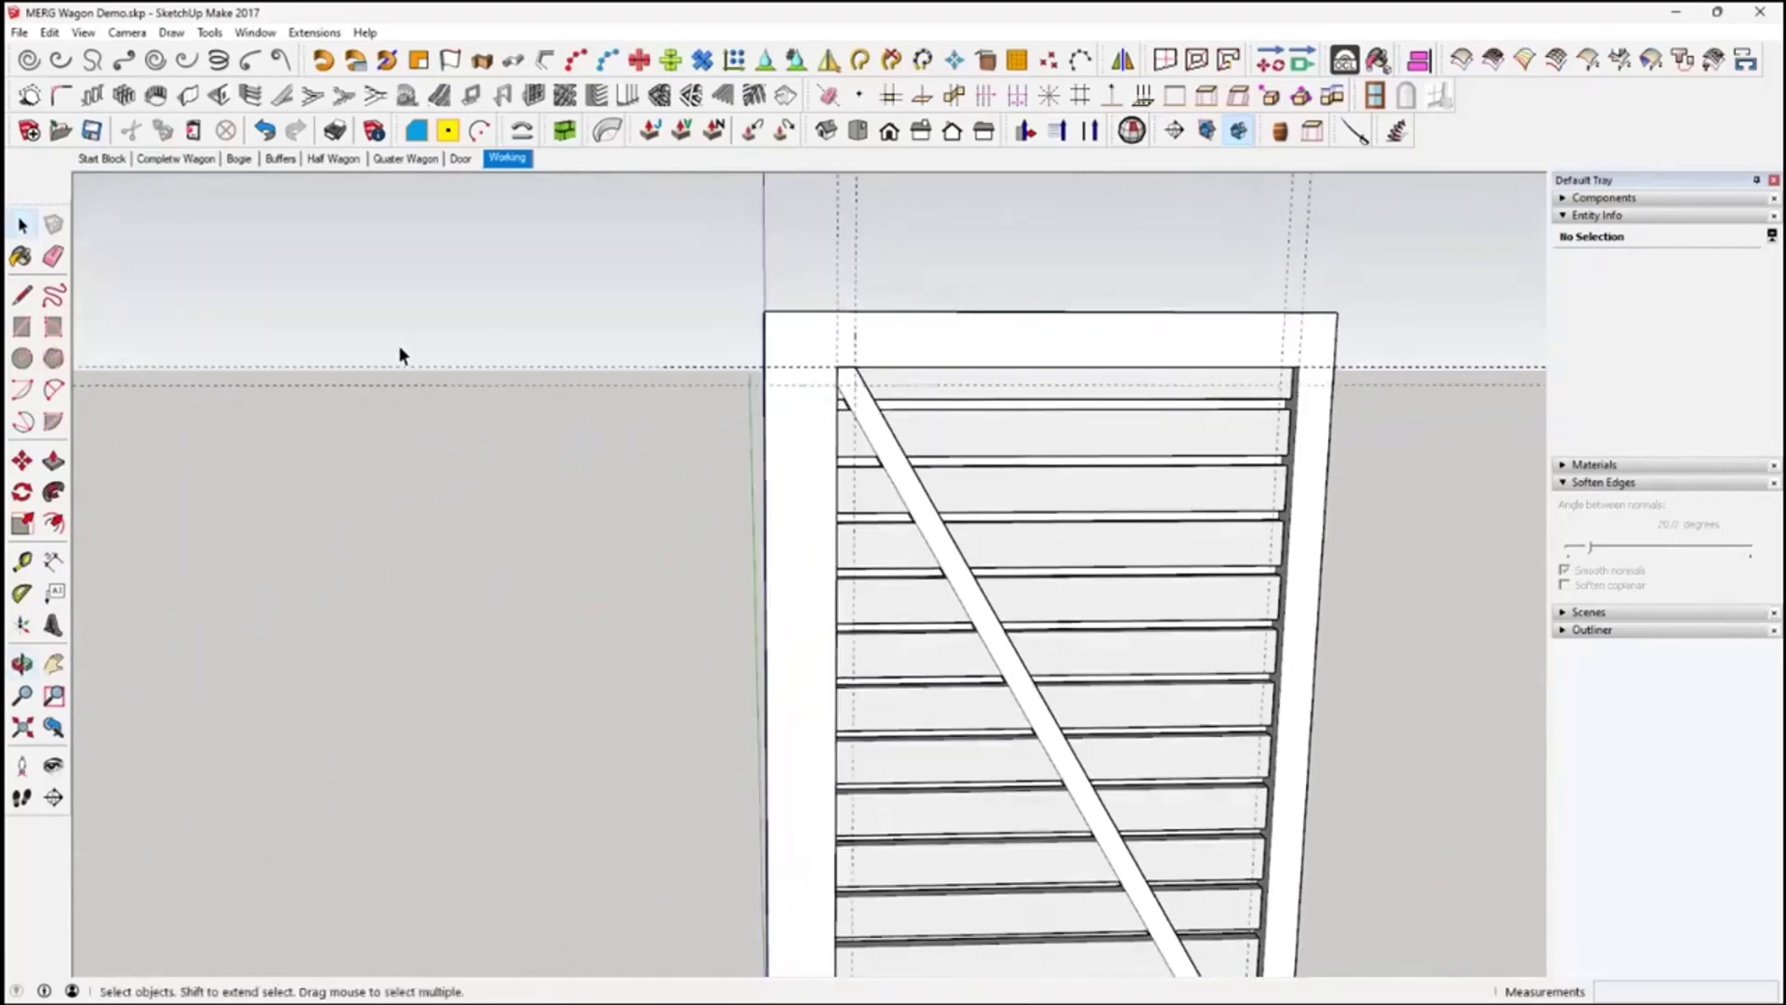
scroll(395, 406, "down", 8)
middle_click_drag(393, 426, 371, 570)
scroll(499, 500, "up", 6)
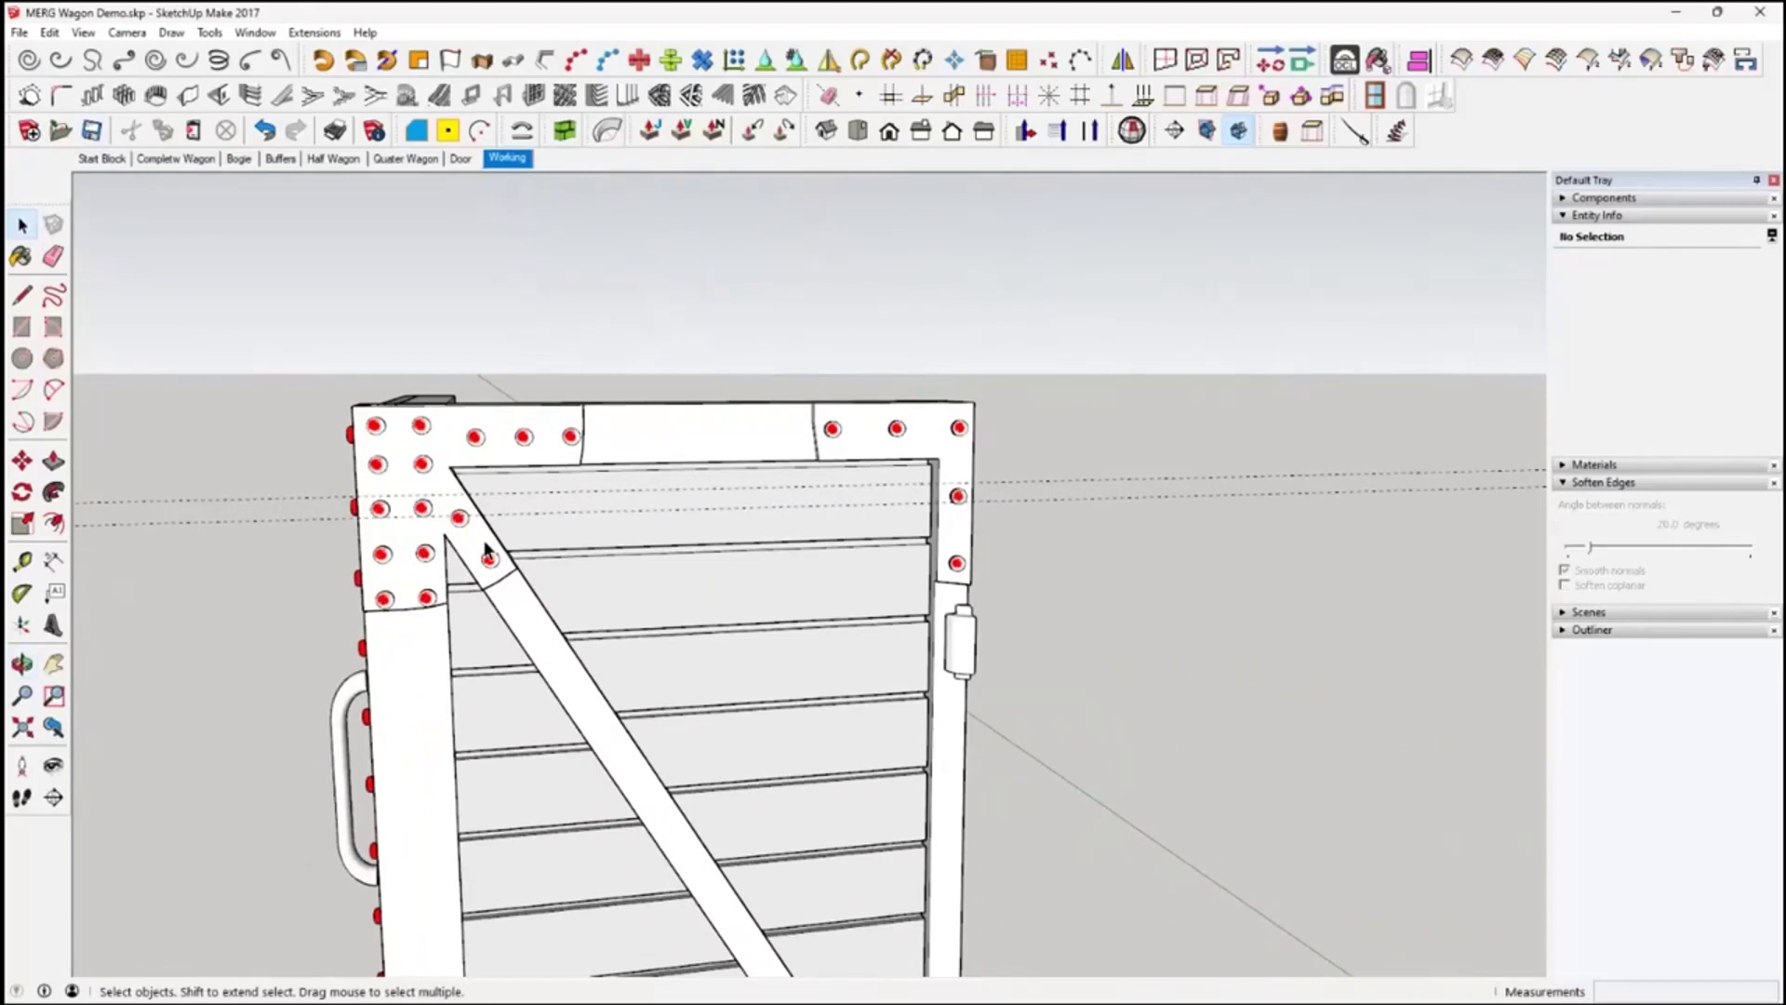
left_click(22, 561)
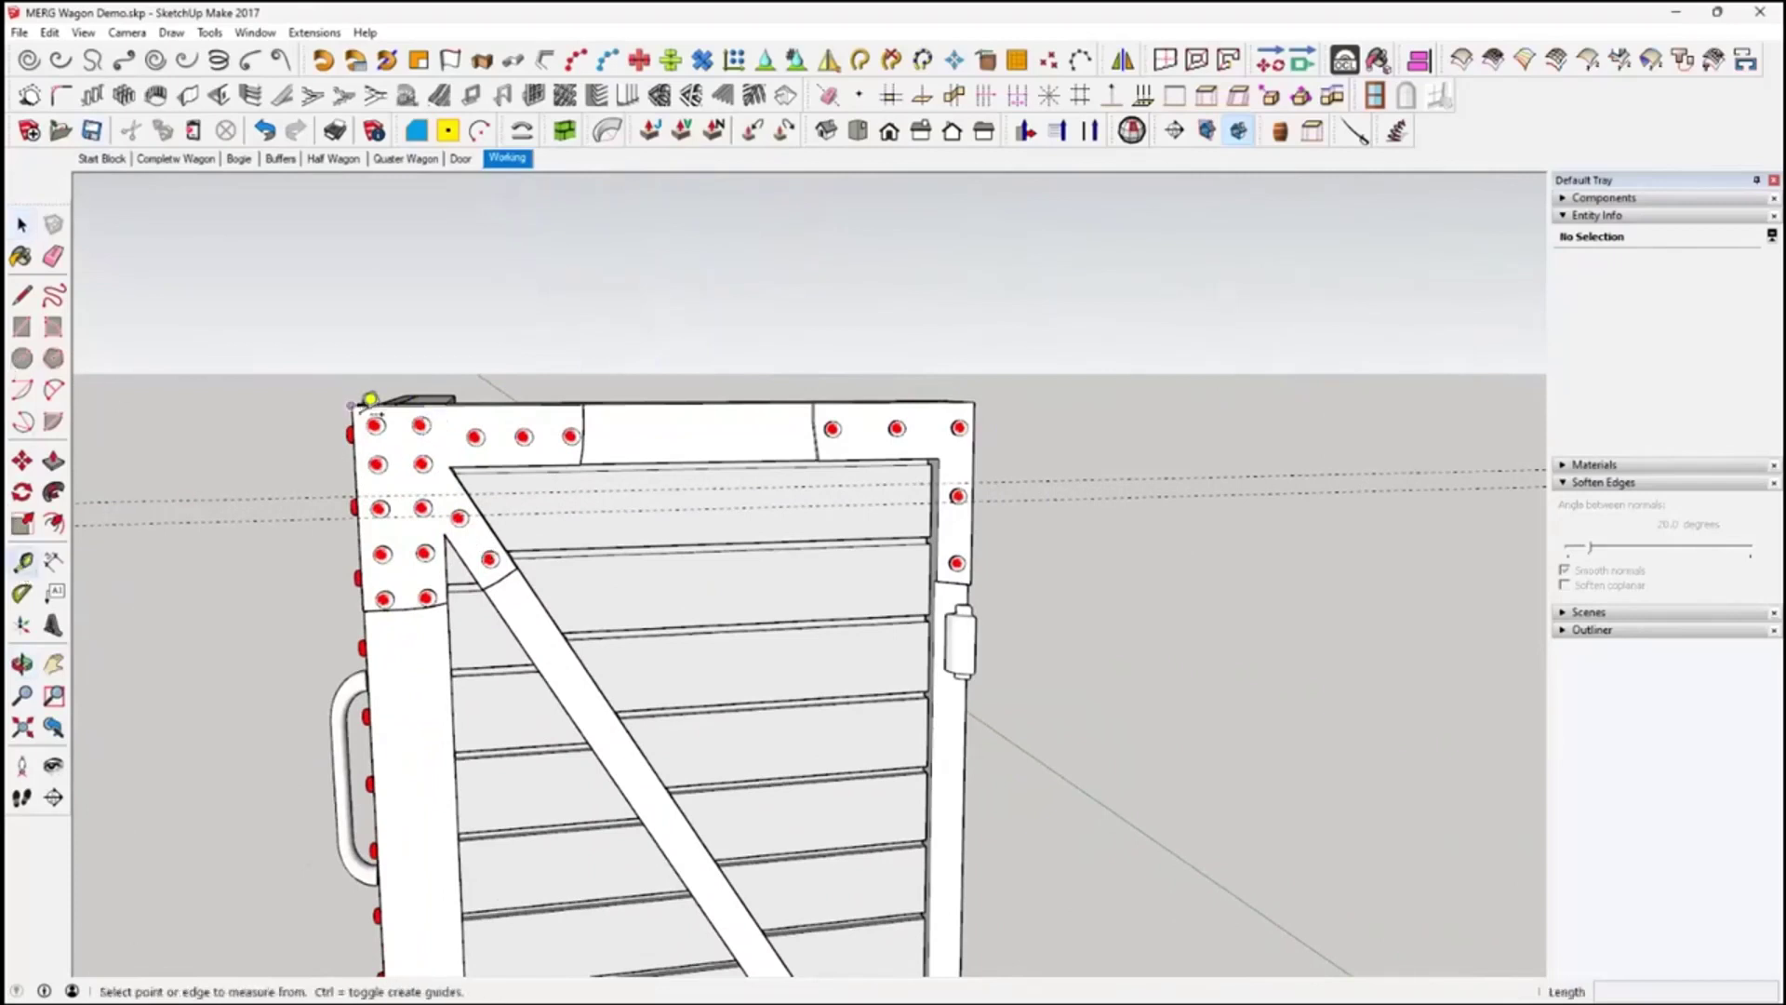
left_click(359, 409)
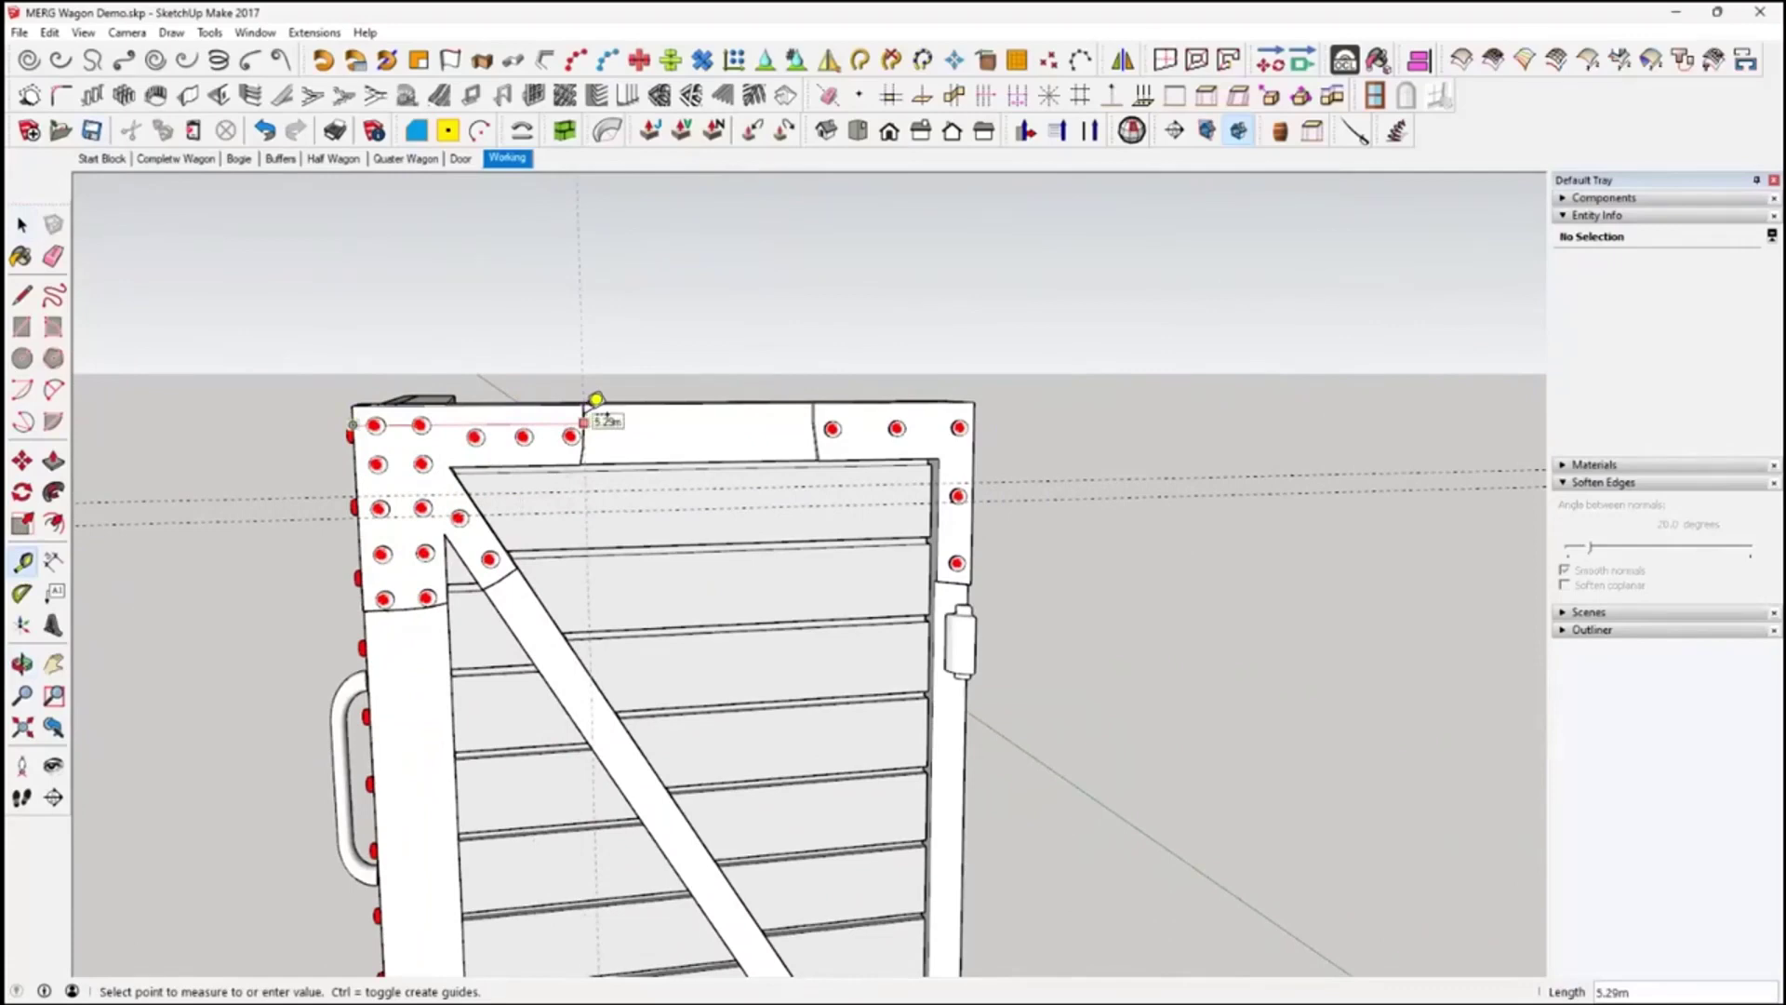
left_click(22, 224)
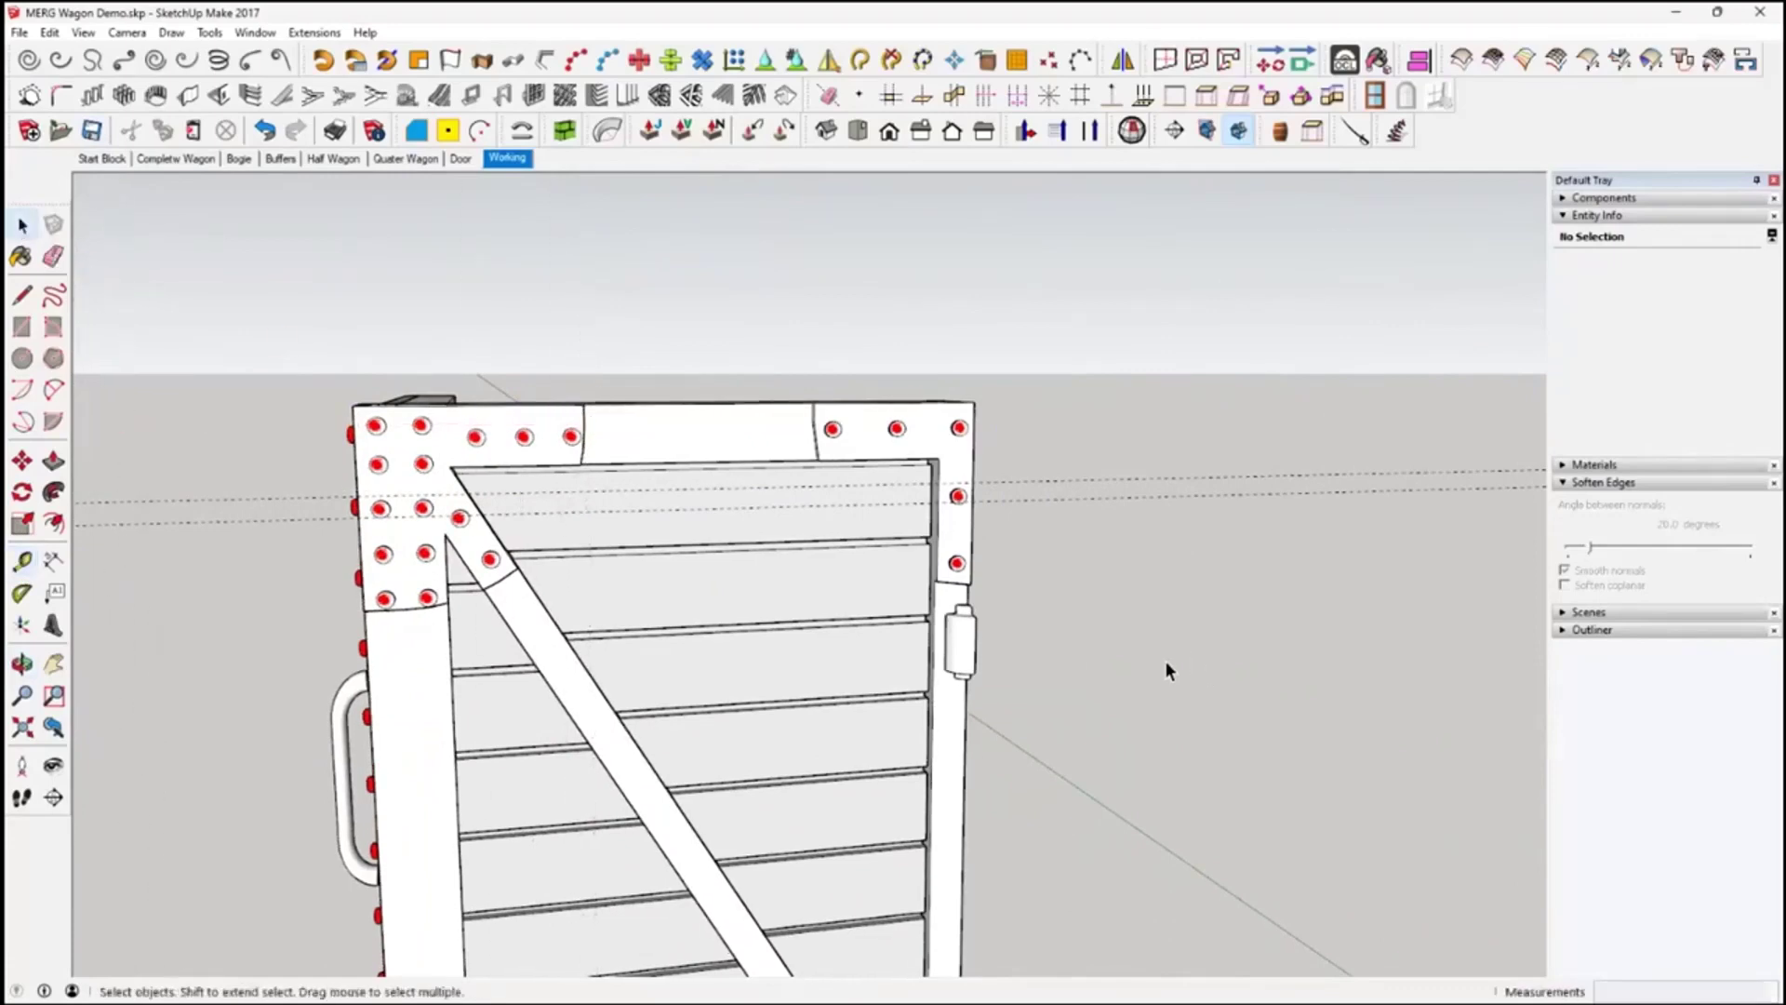
Draw a 5 m by 5 m square from the plain door's upper outer corner and reverse its face
middle_click_drag(1264, 630, 779, 634, "shift")
middle_click_drag(1404, 569, 614, 569, "shift")
left_click(22, 328)
left_click(464, 435)
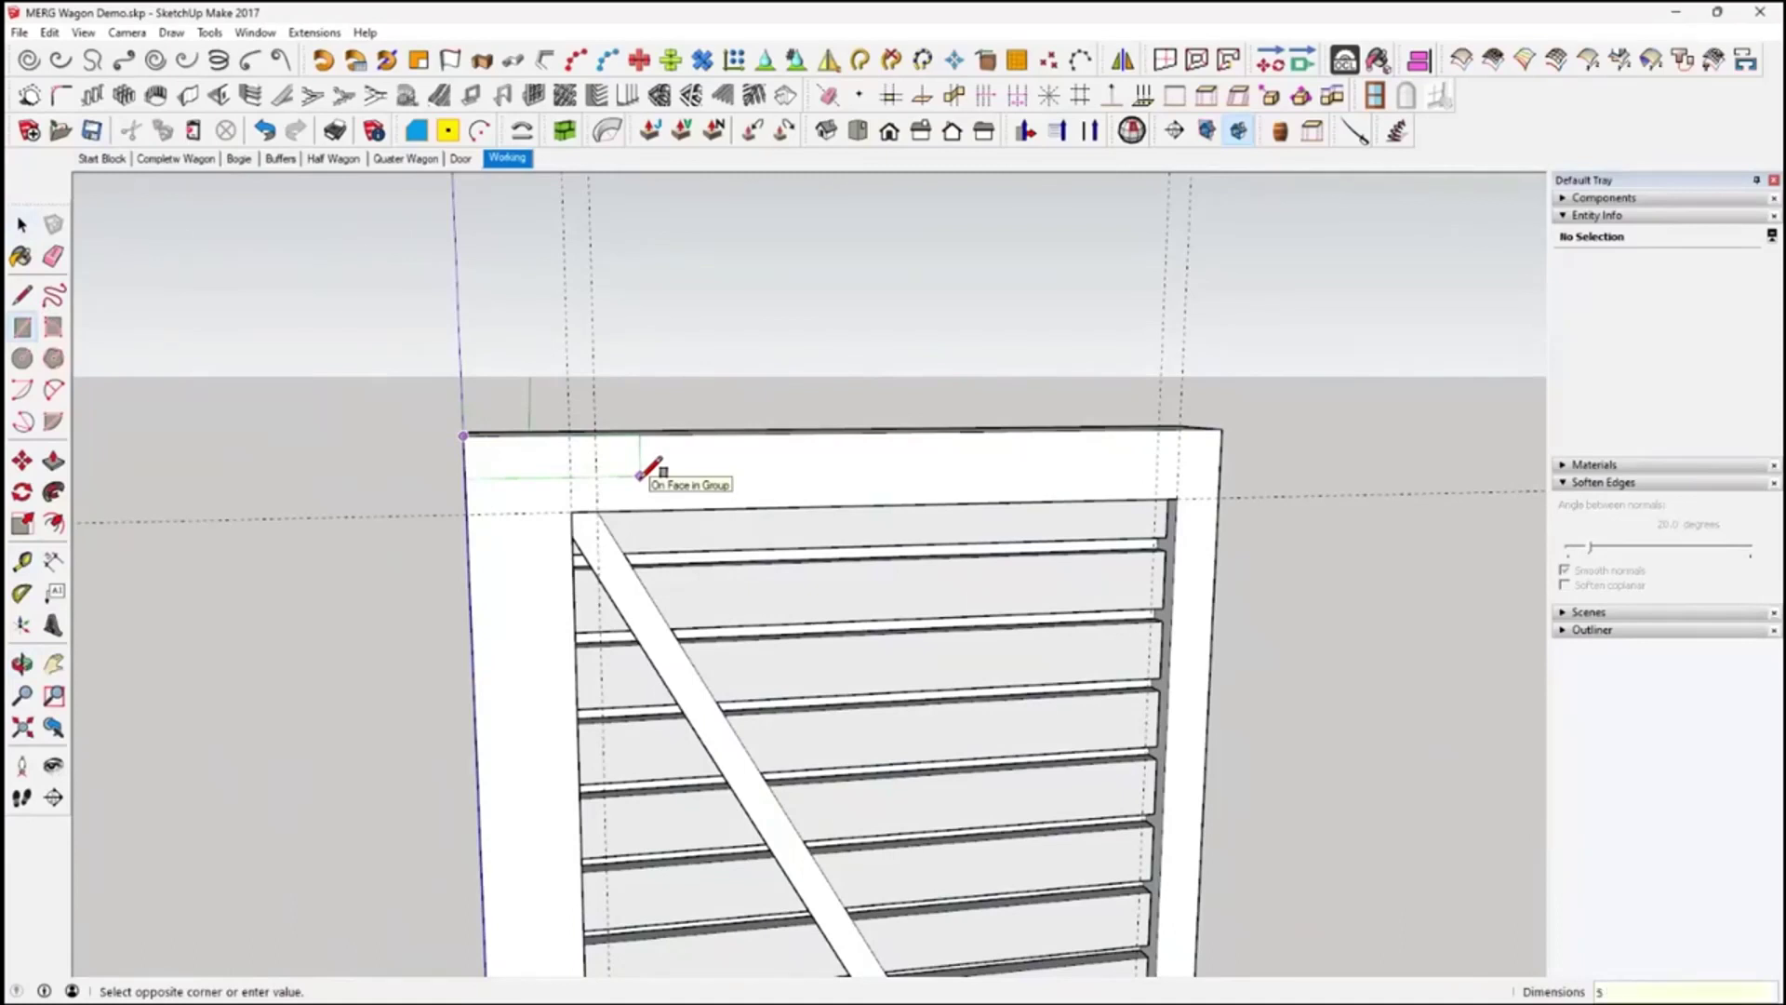
key("Return")
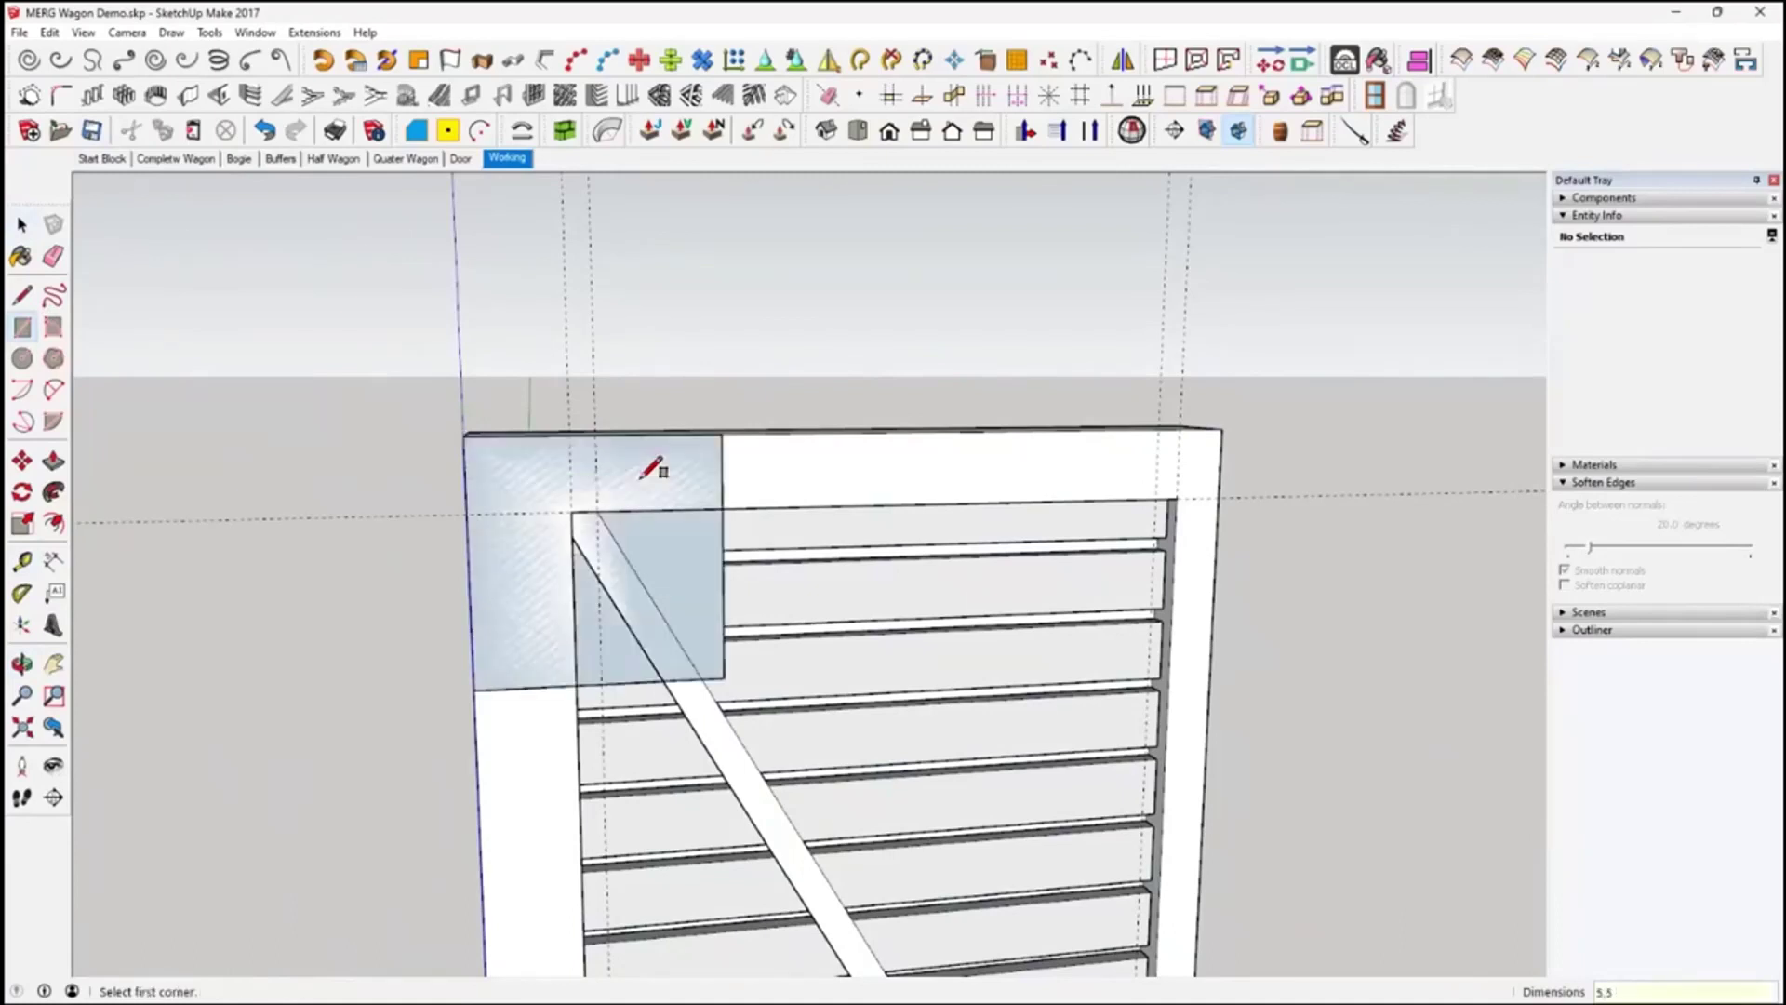
right_click(657, 590)
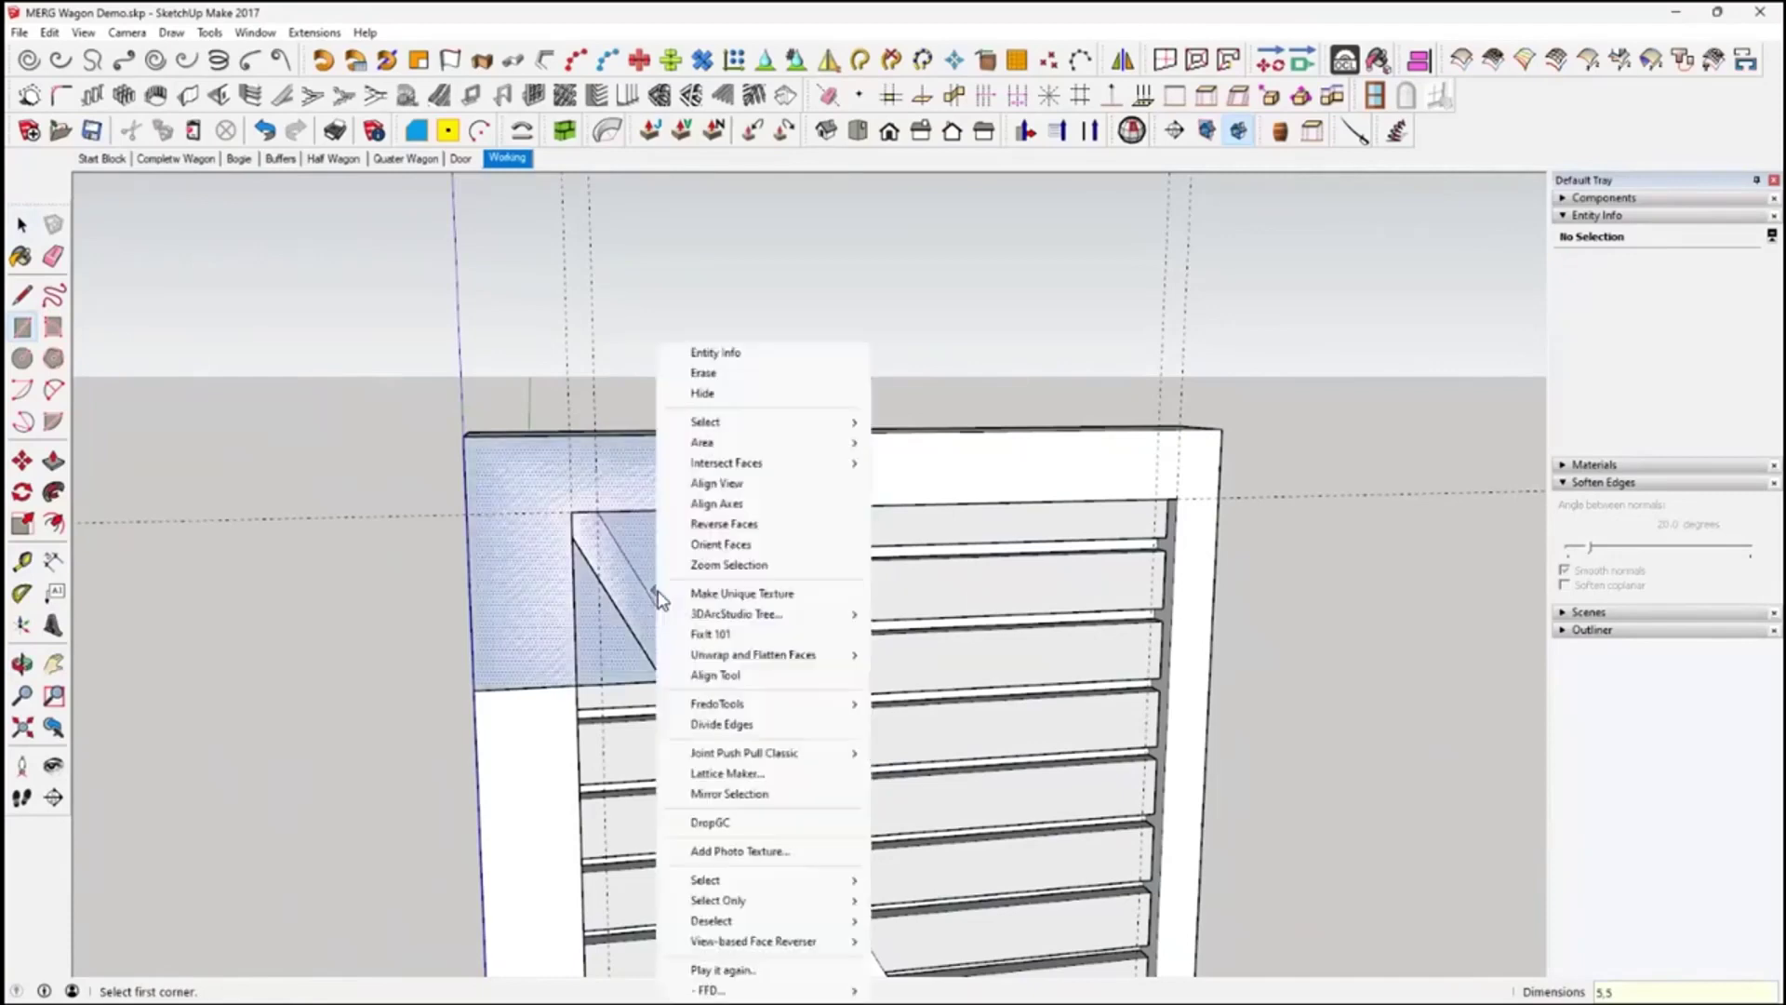
left_click(735, 526)
Divide the square with lines tracing the stile's inner edge, both sides of the diagonal brace and the top rail's lower edge
scroll(642, 614, "up", 4)
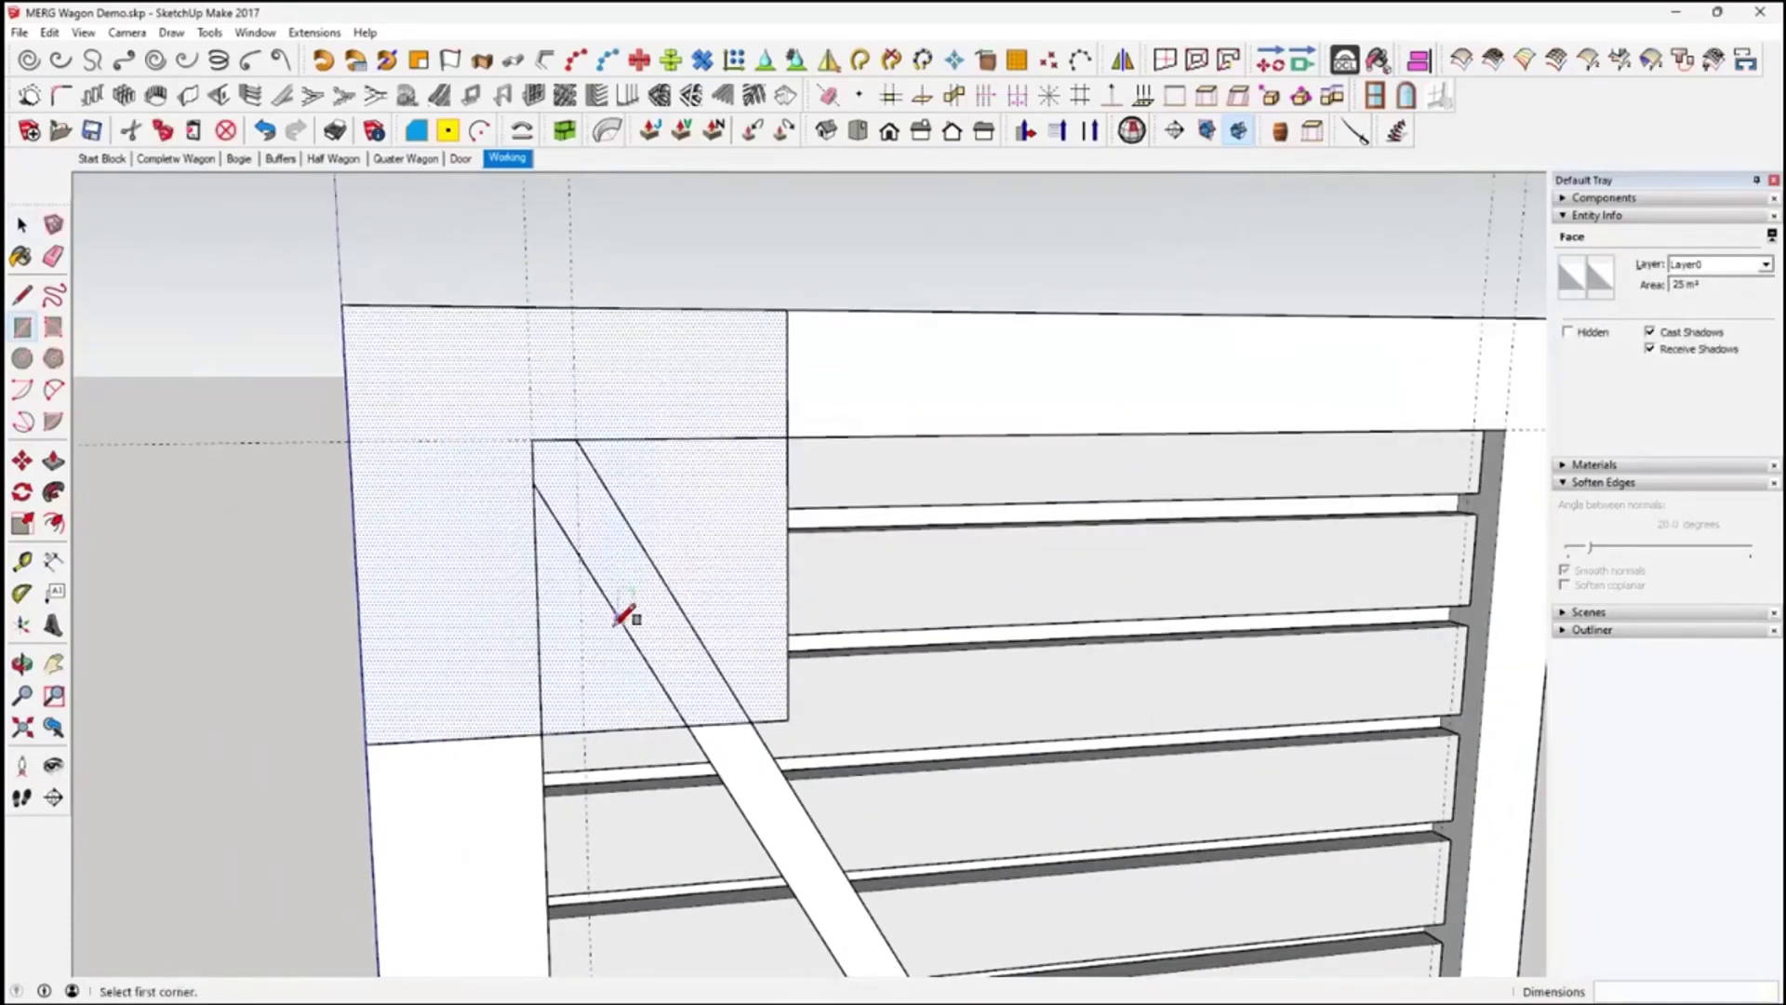
left_click(22, 294)
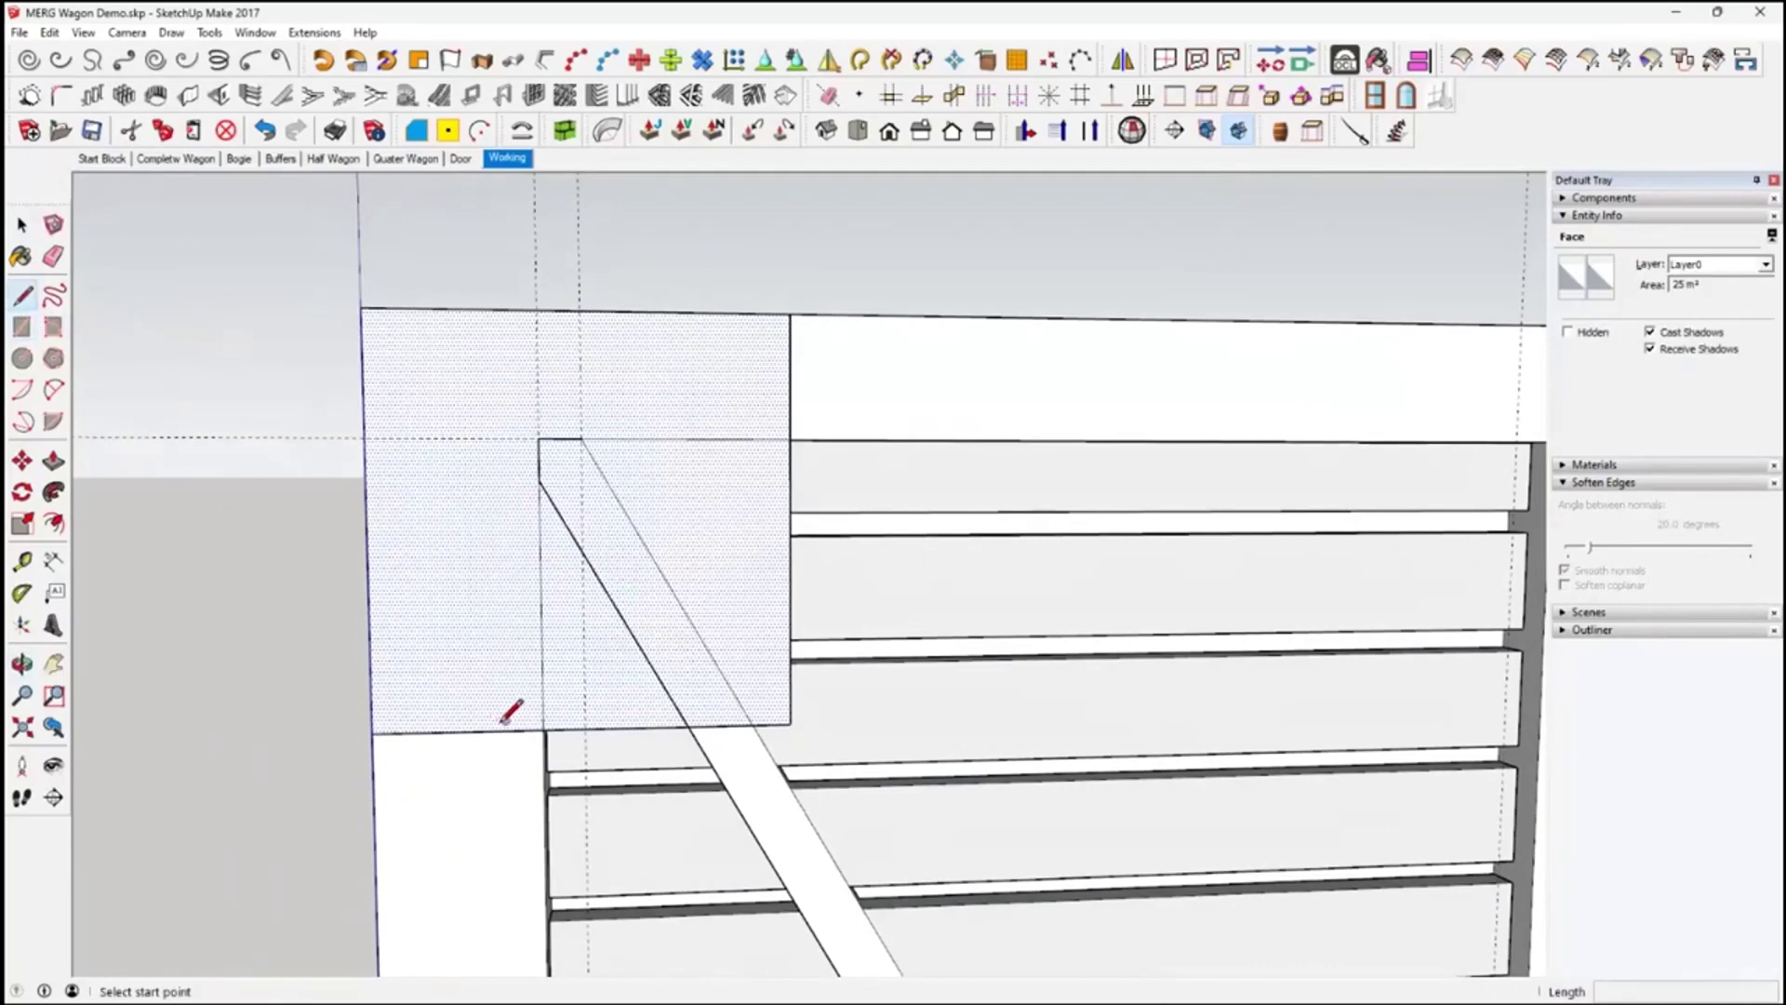
left_click(544, 731)
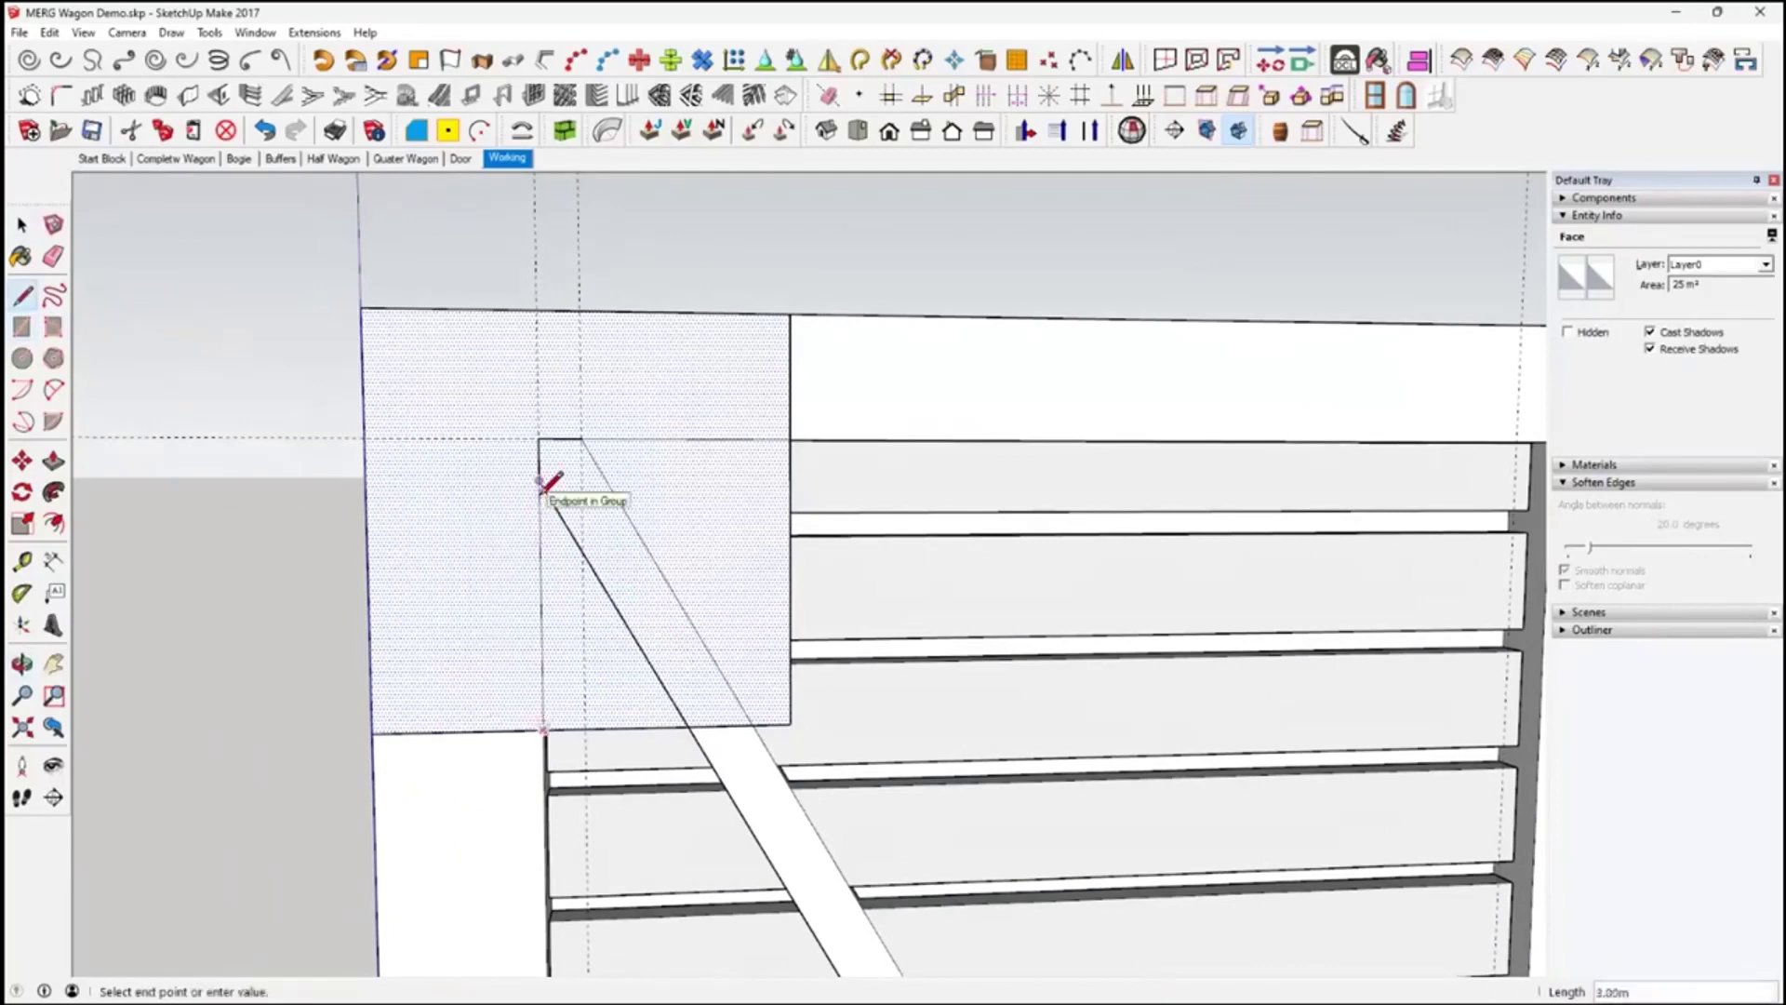
left_click(689, 725)
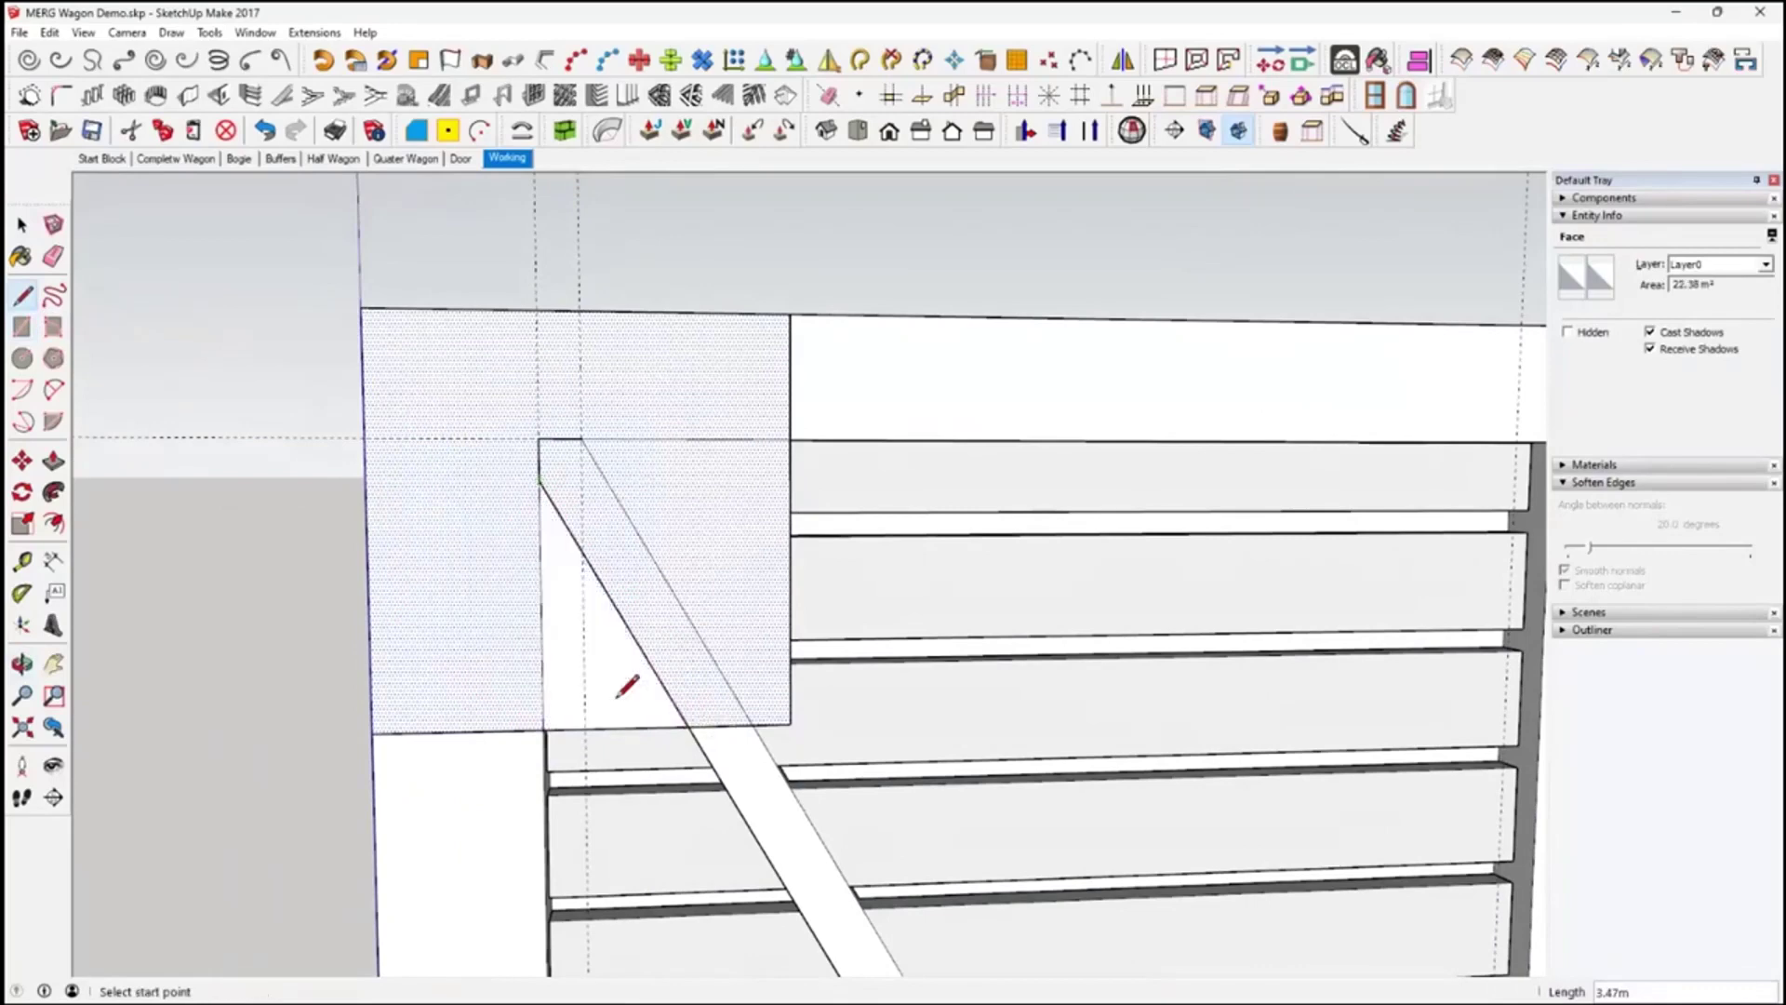
left_click(753, 723)
left_click(582, 438)
left_click(791, 437)
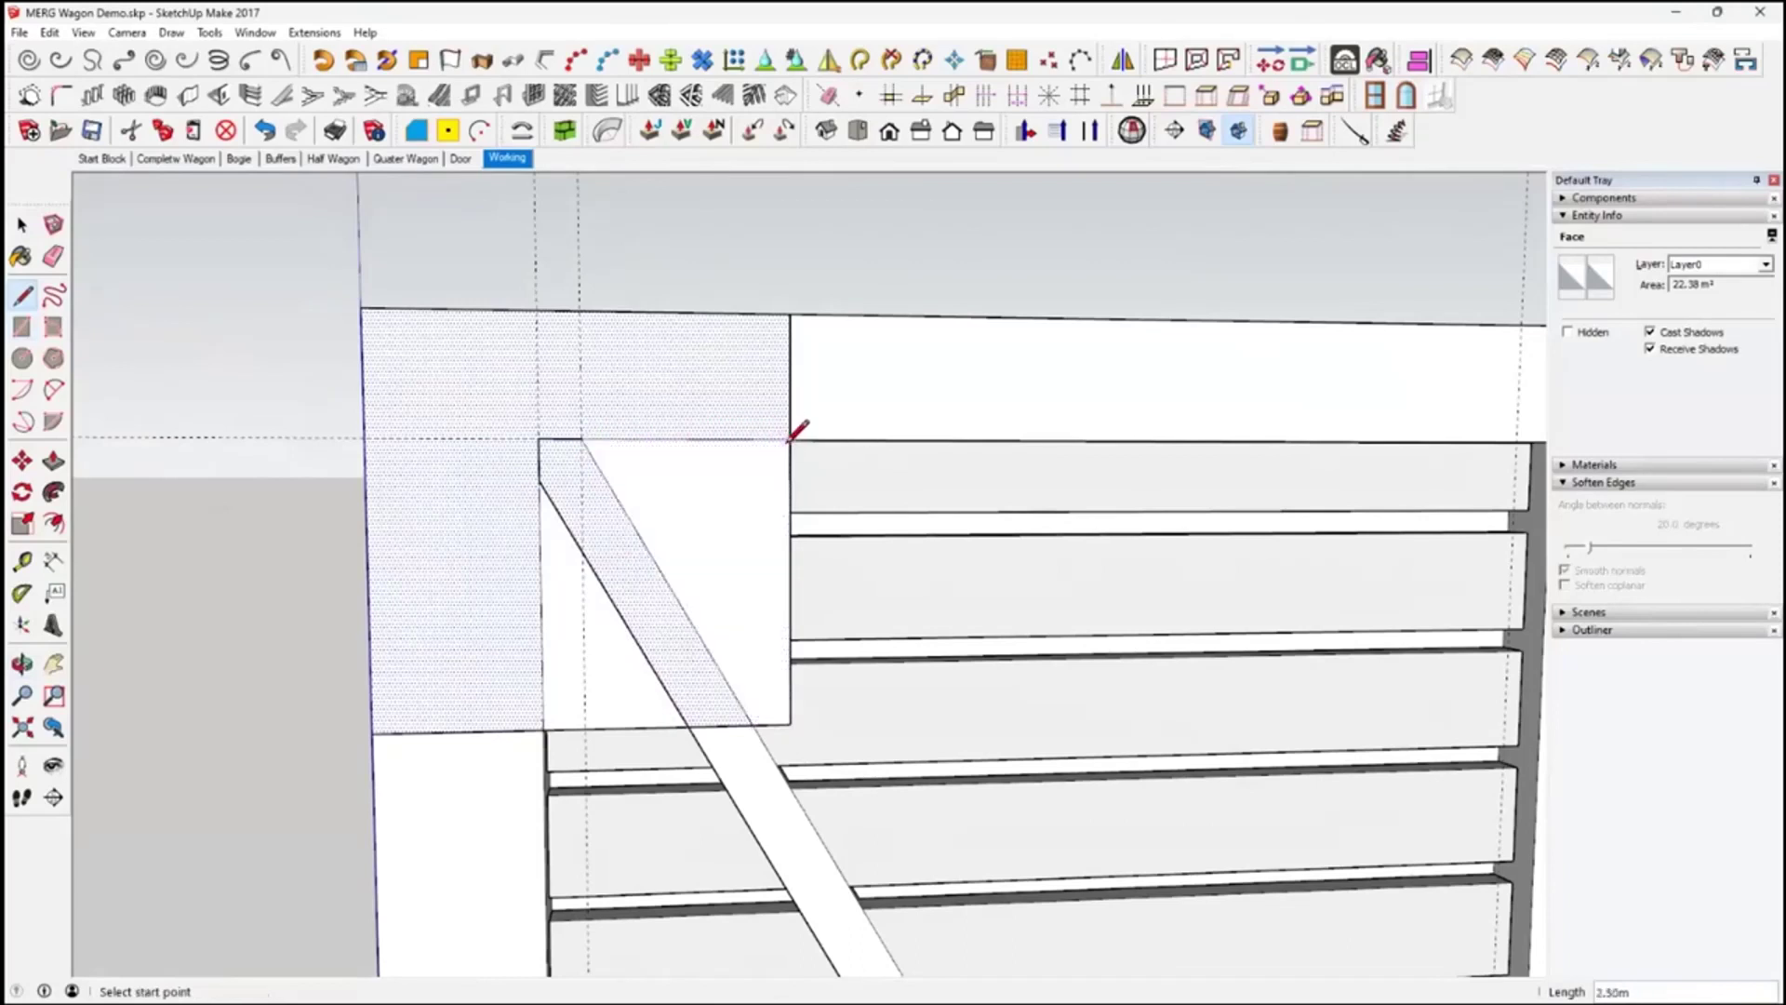
Delete the leftover edges of the square between the frame and brace, and select the remaining corner plate face
left_click(23, 224)
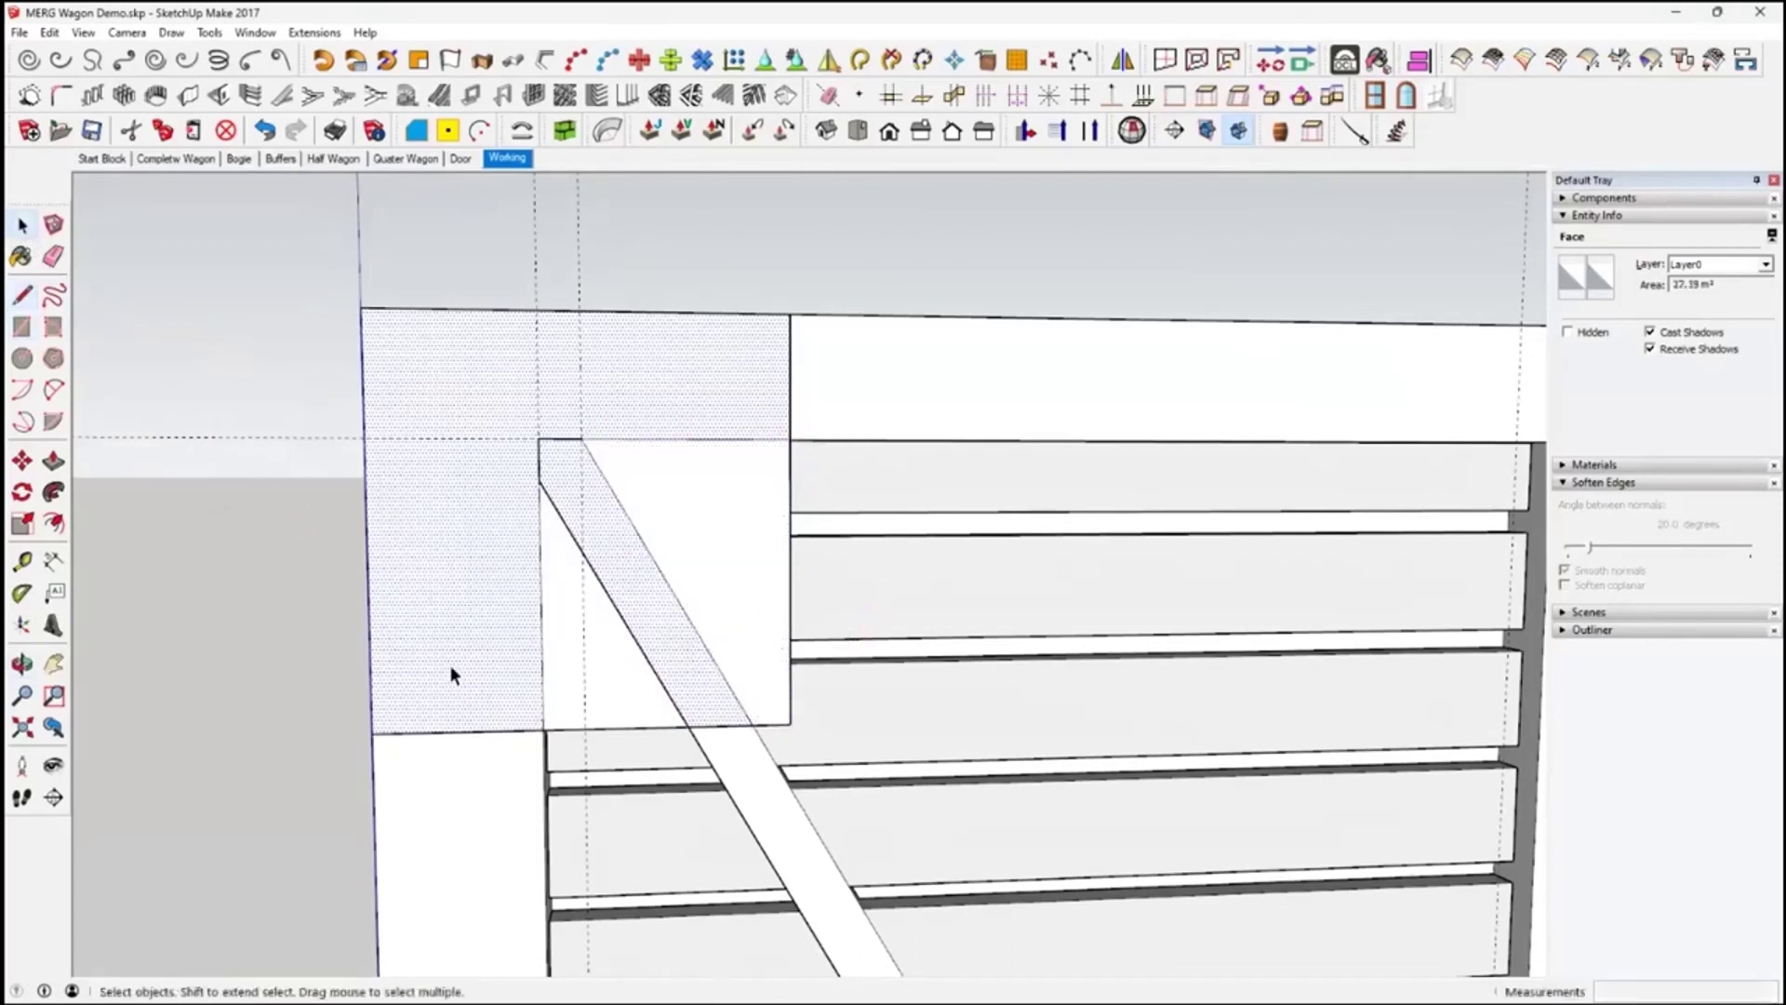
left_click(616, 730)
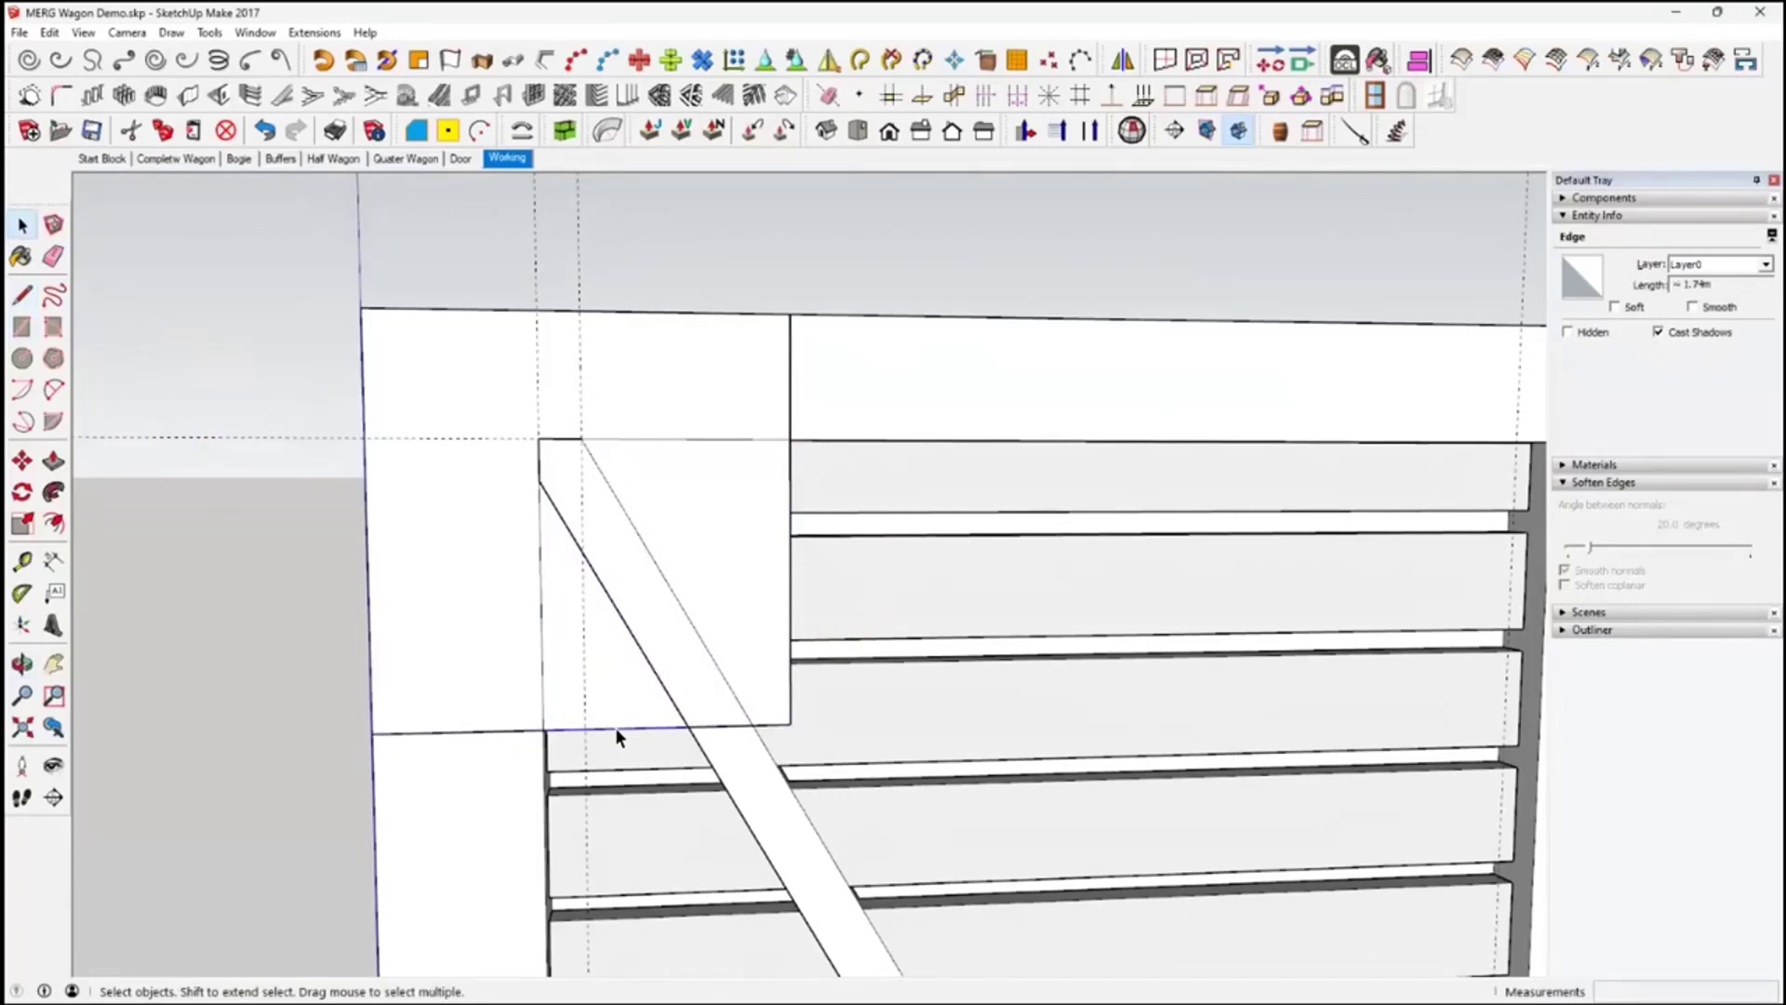
key("Delete")
left_click(787, 701)
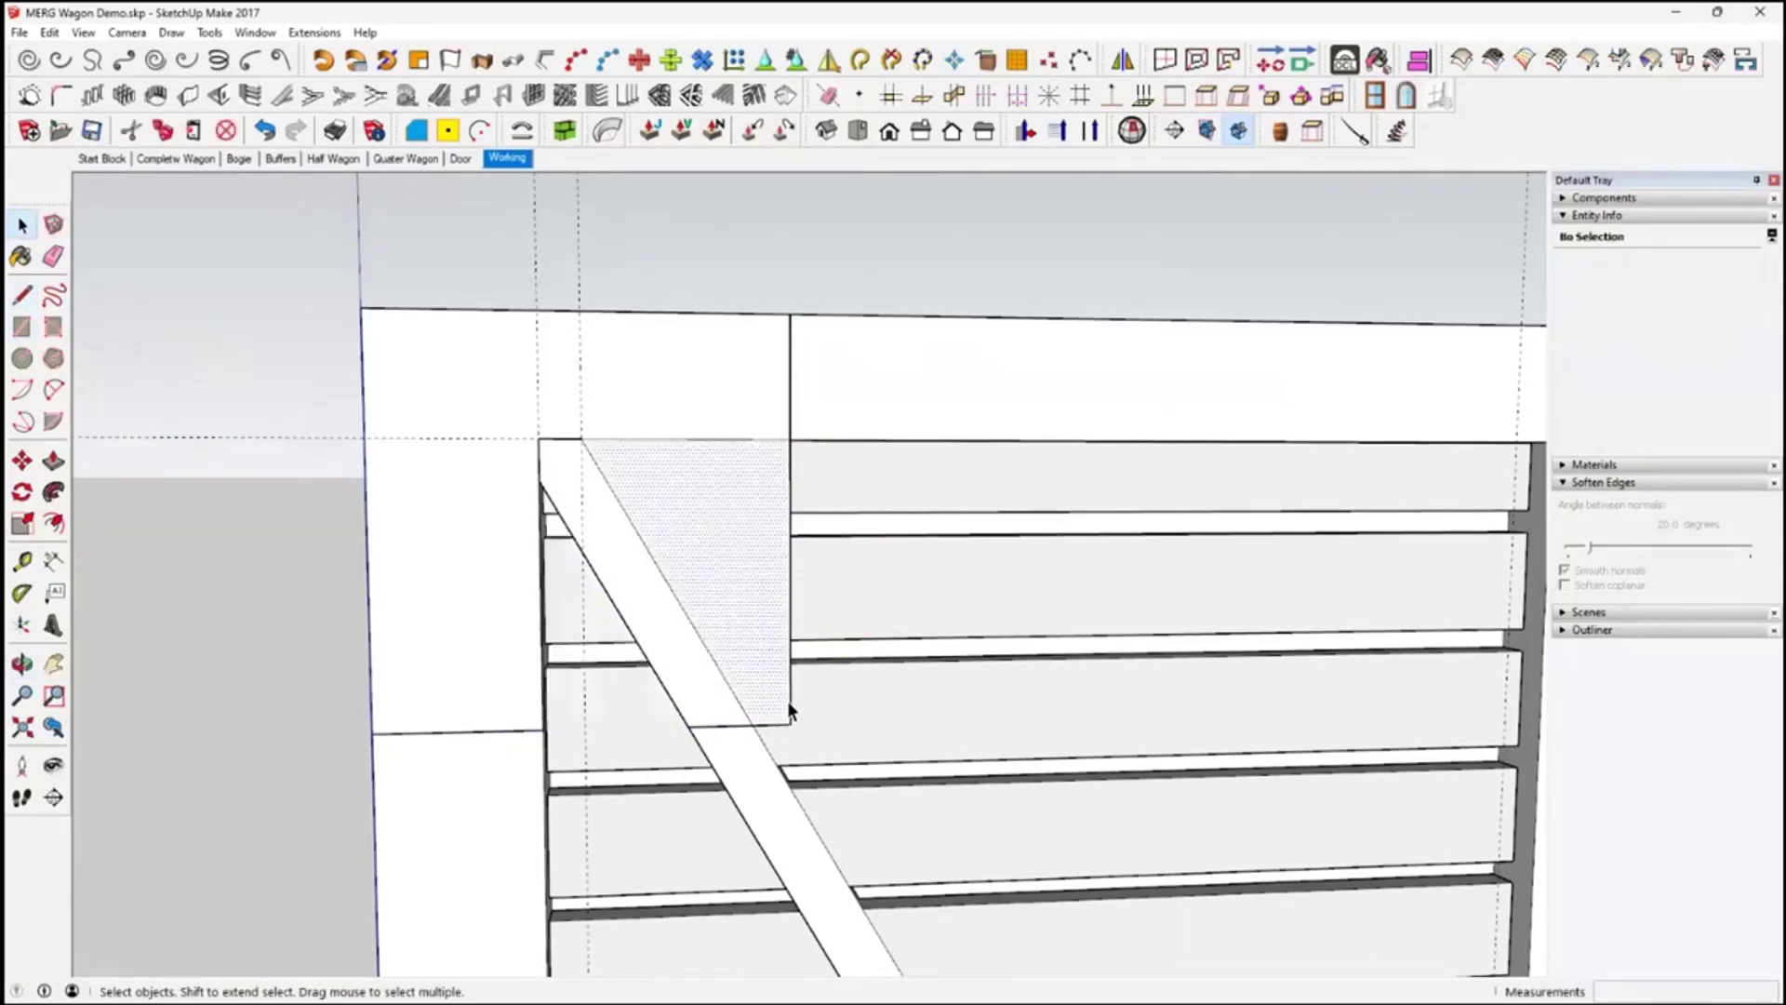
key("Delete")
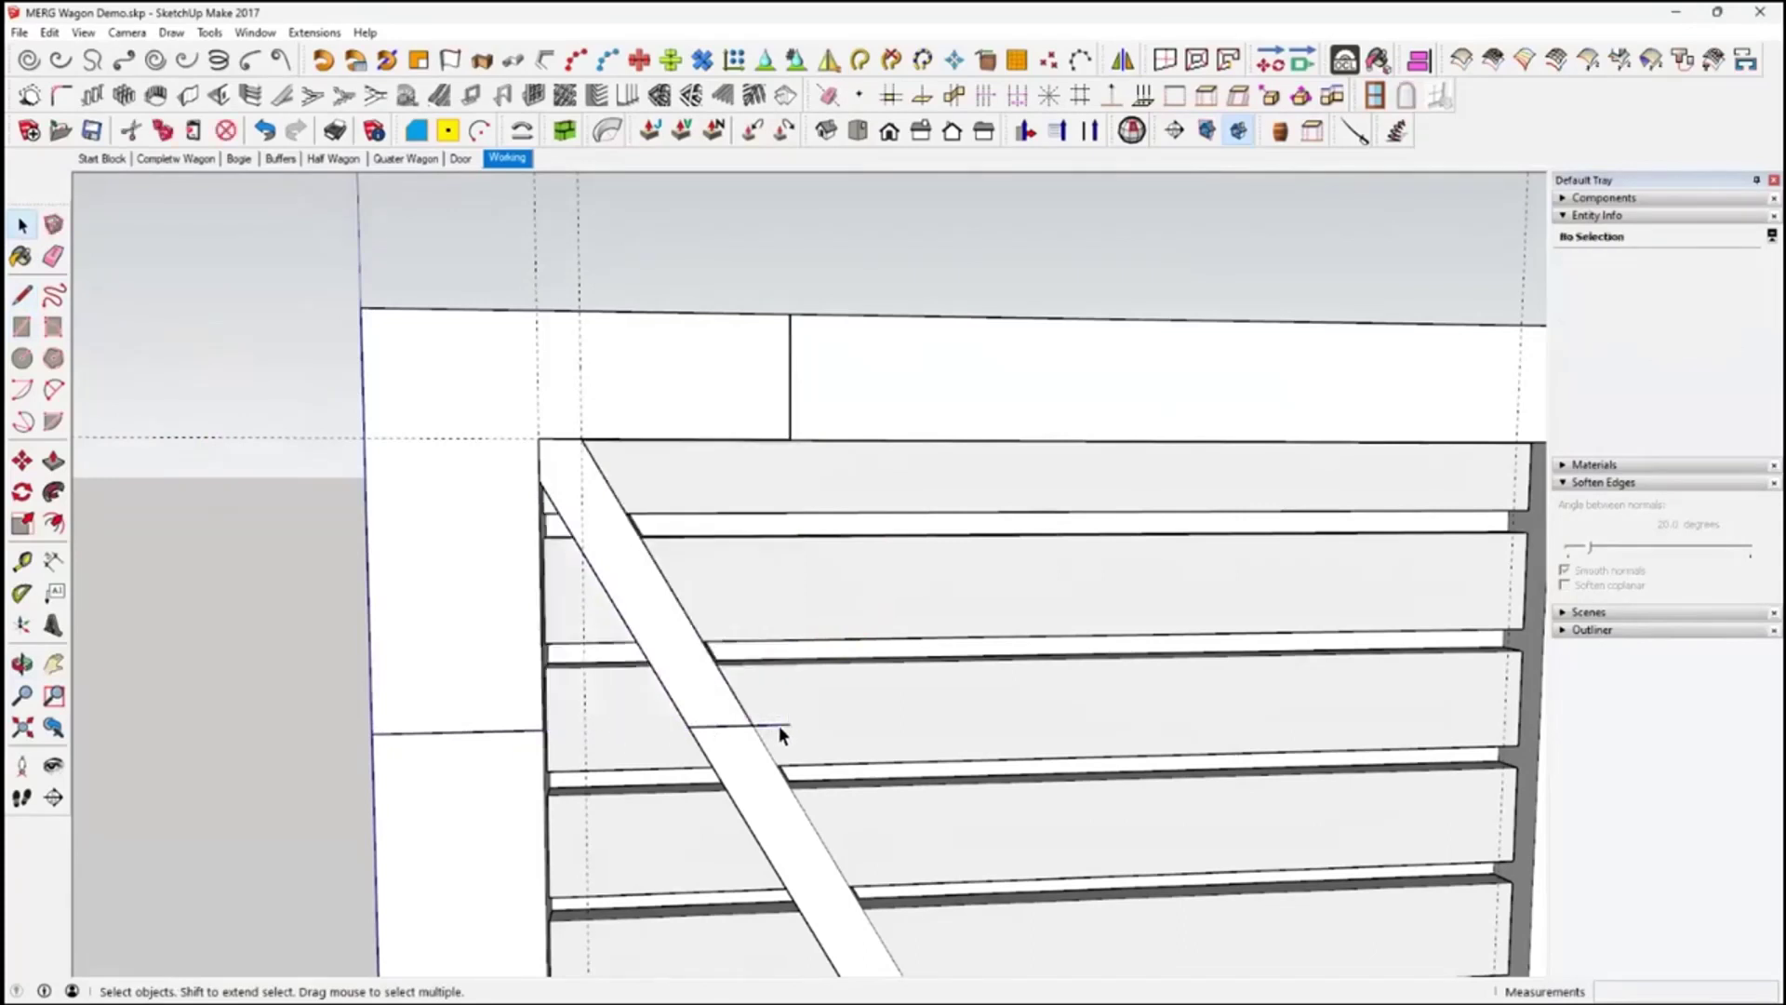
scroll(778, 722, "down", 1)
left_click(556, 649)
Measure the thickness of the raised corner plate on the finished reference door's top rail
middle_click_drag(542, 650, 763, 600)
scroll(763, 600, "down", 6)
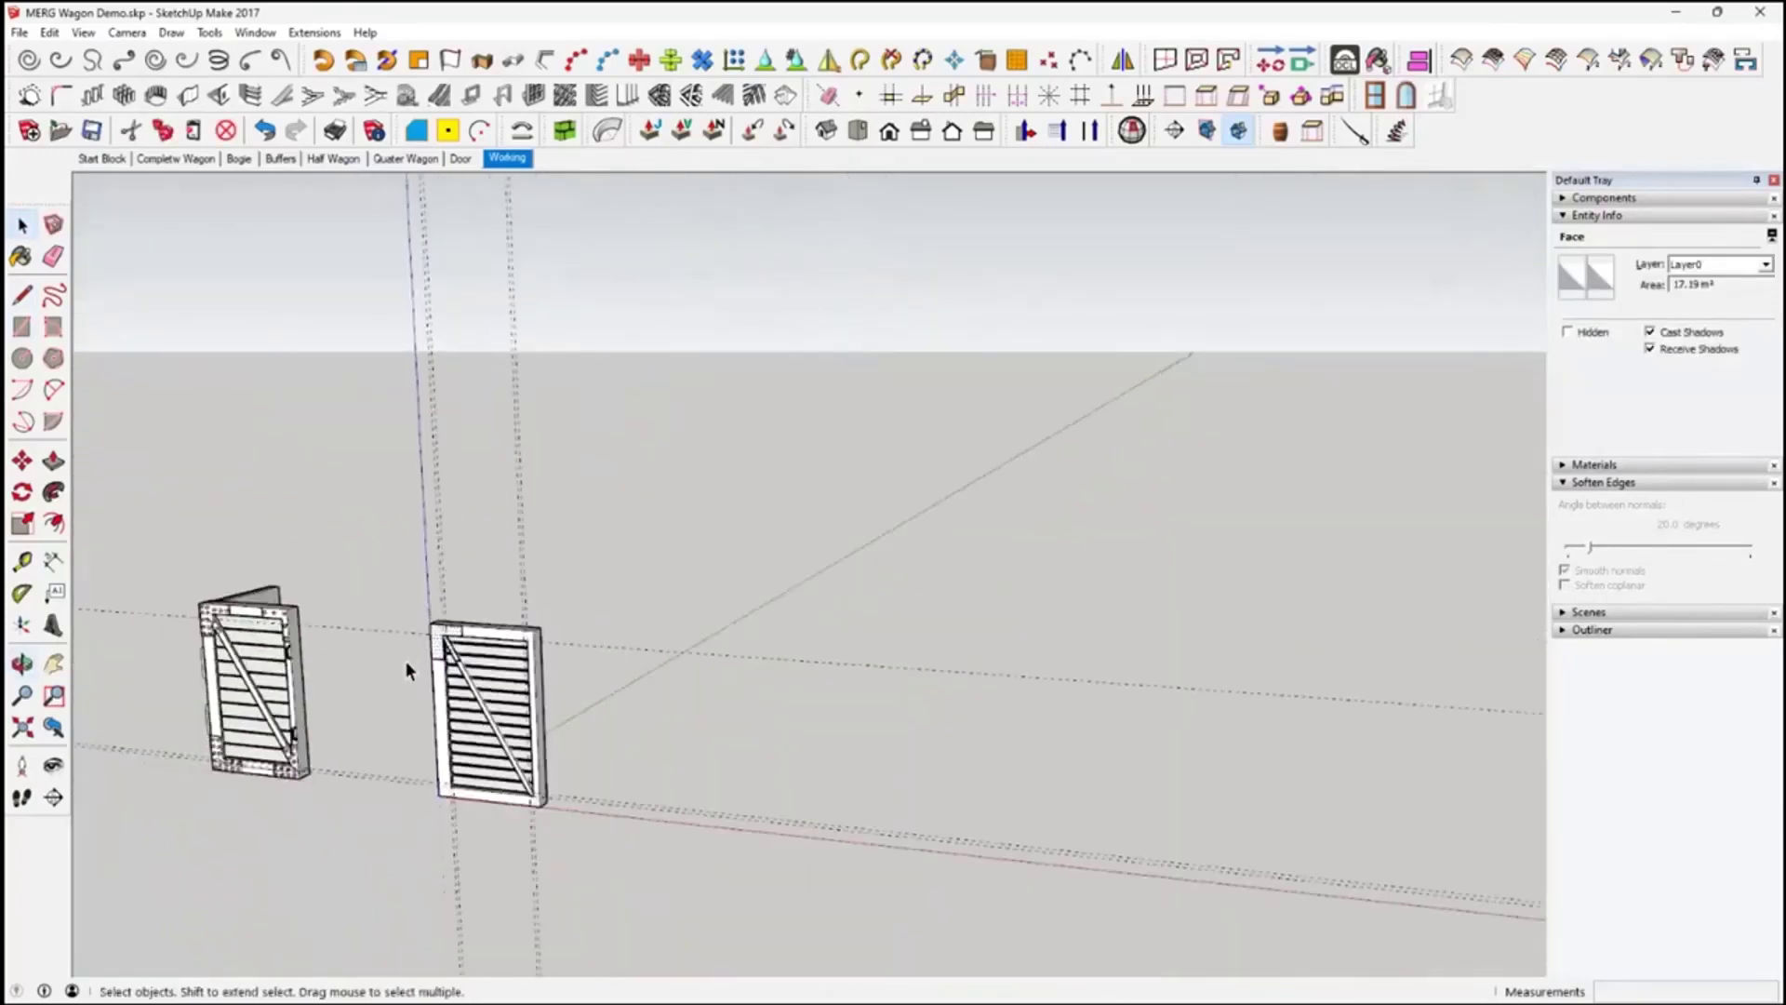
mouse_move(406, 669)
middle_mouse_down()
mouse_move(770, 598)
mouse_move(363, 590)
middle_mouse_up()
scroll(414, 609, "up", 6)
scroll(363, 590, "up", 4)
key("t")
left_click(22, 561)
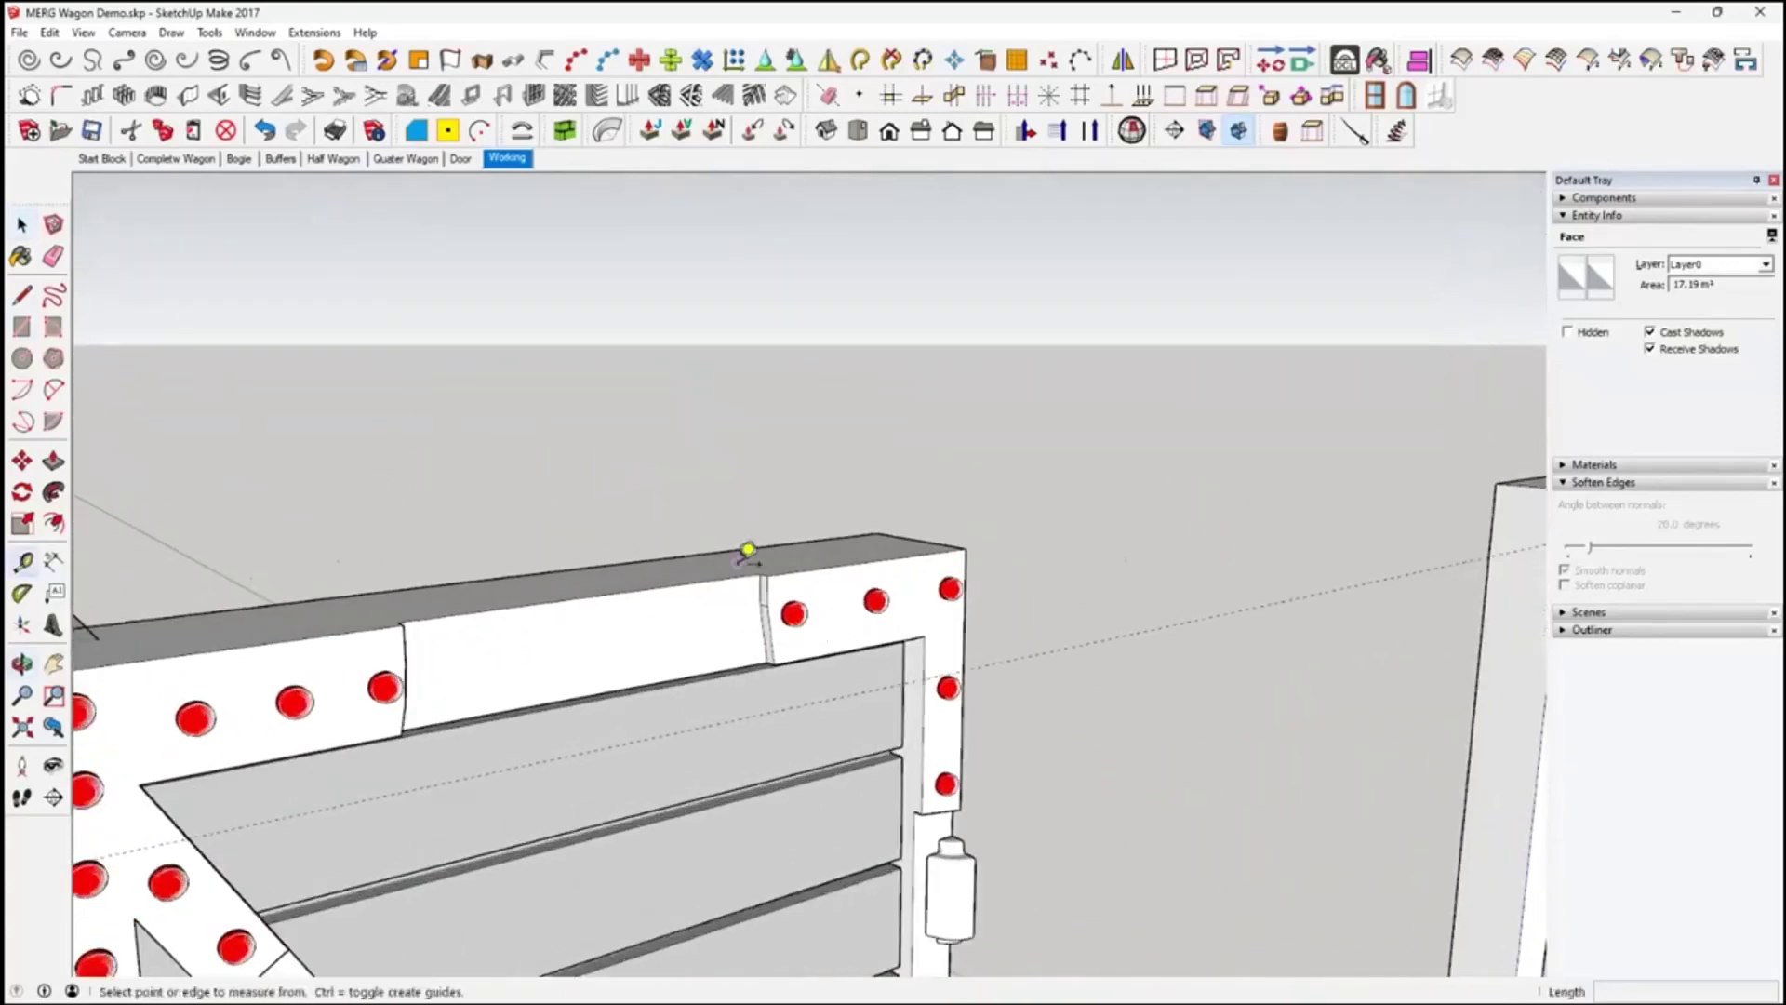
middle_click_drag(770, 556, 825, 646)
scroll(825, 651, "up", 4)
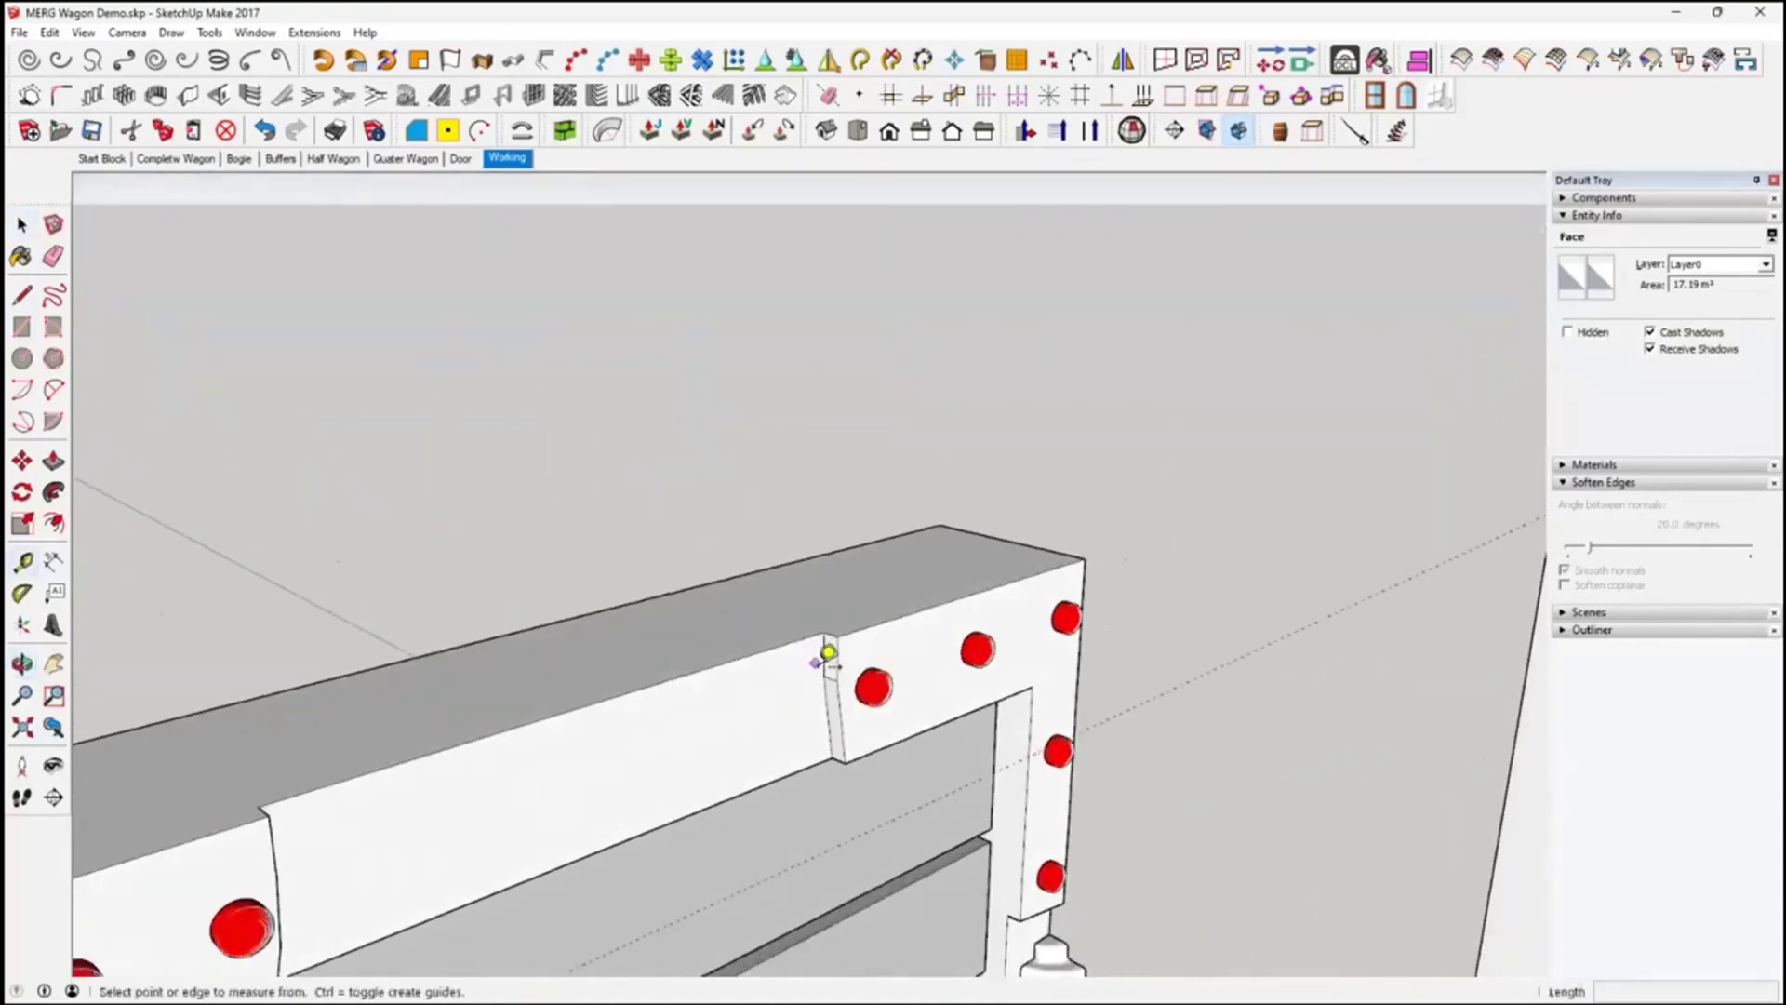
left_click(837, 646)
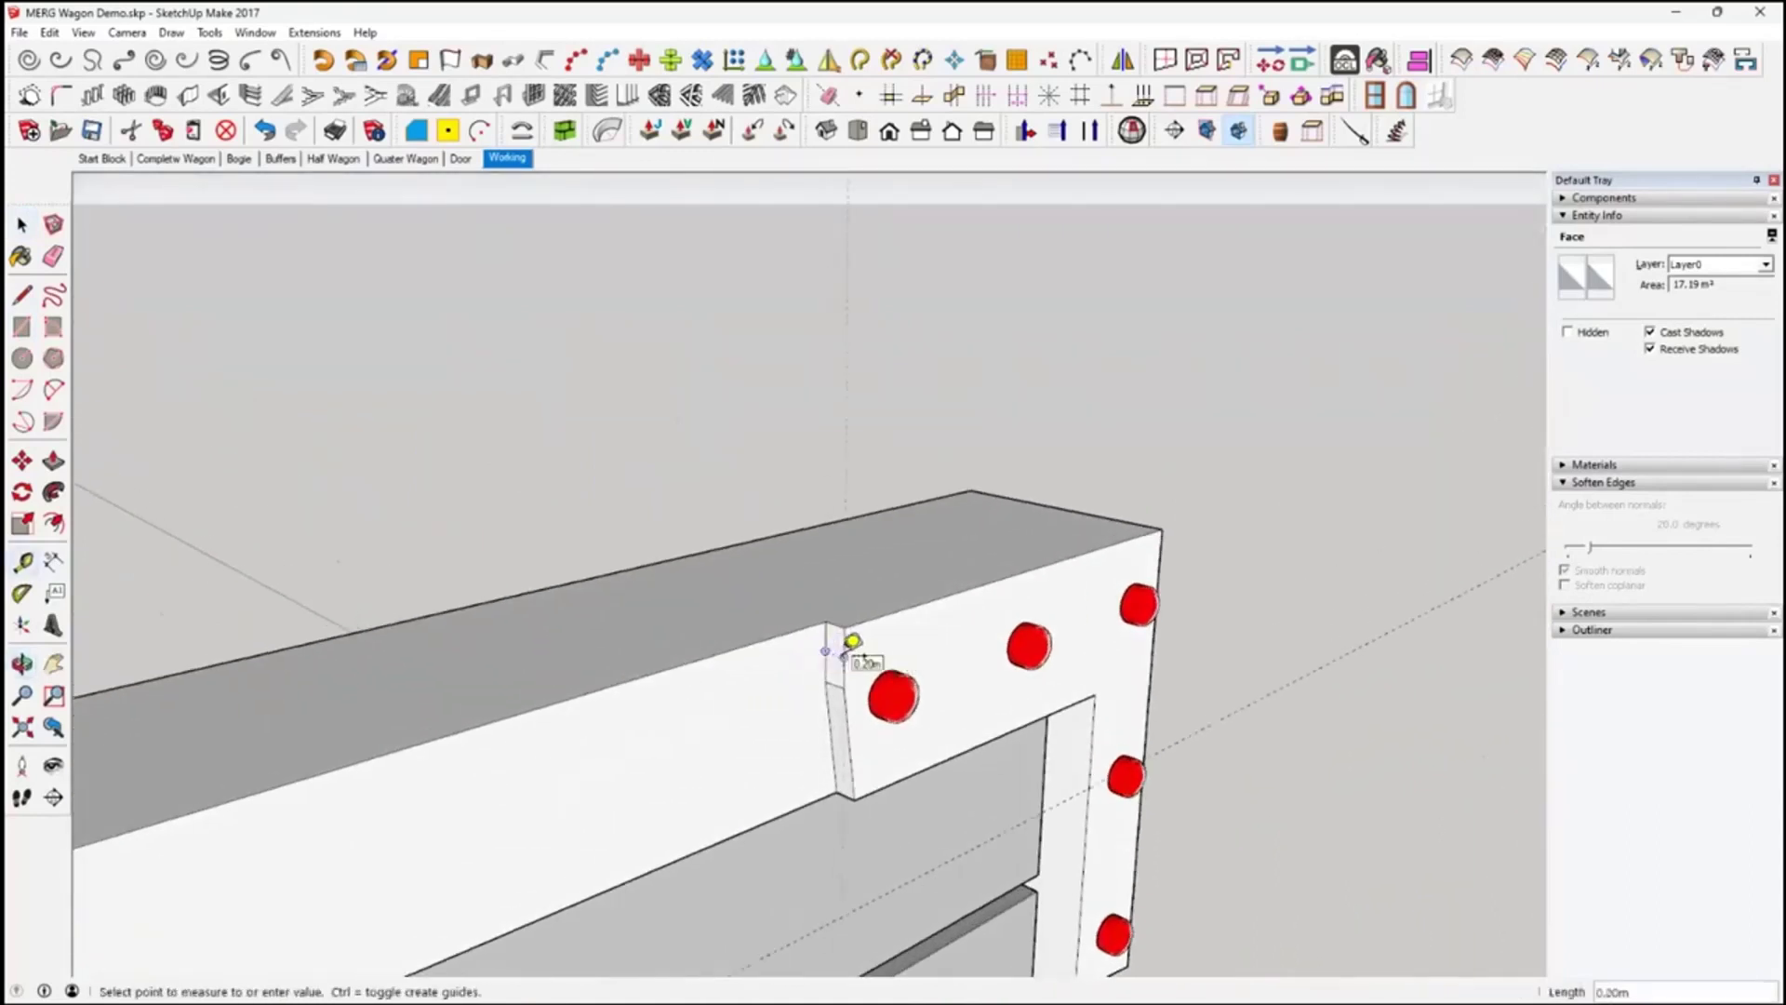
key("space")
scroll(835, 679, "down", 4)
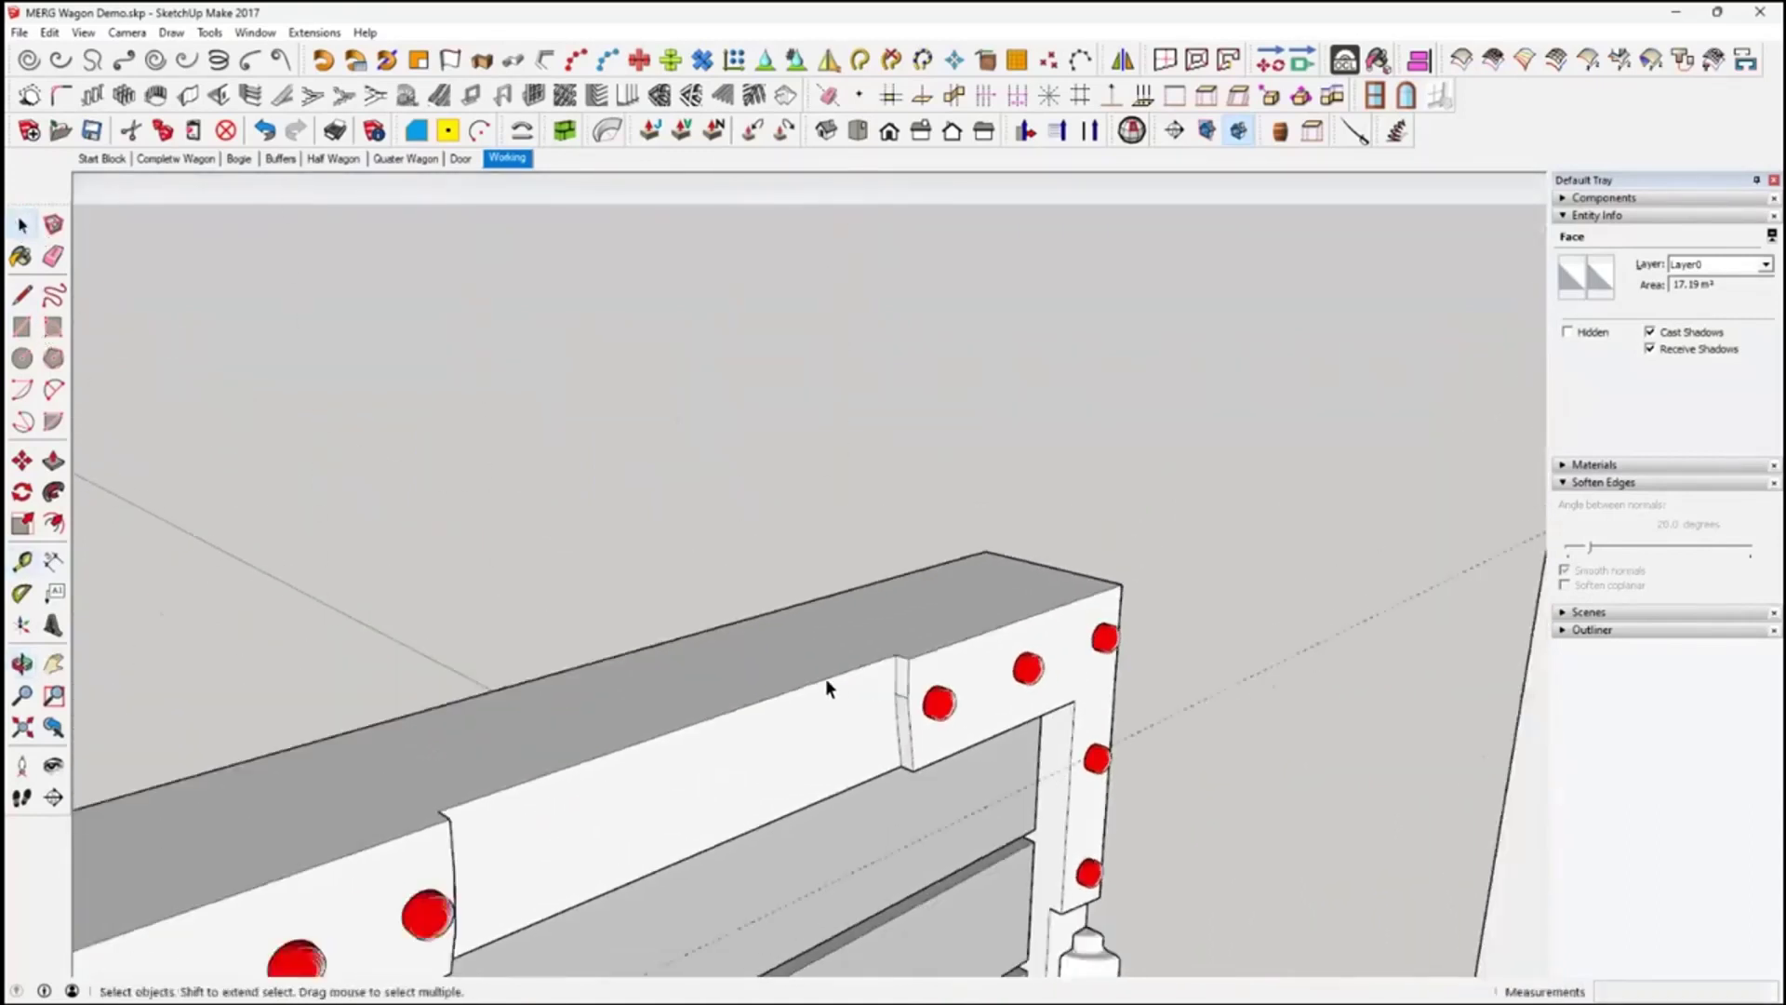
Push/Pull the plain door's corner plate face outward by 0.2 m
middle_click_drag(1074, 742, 893, 568)
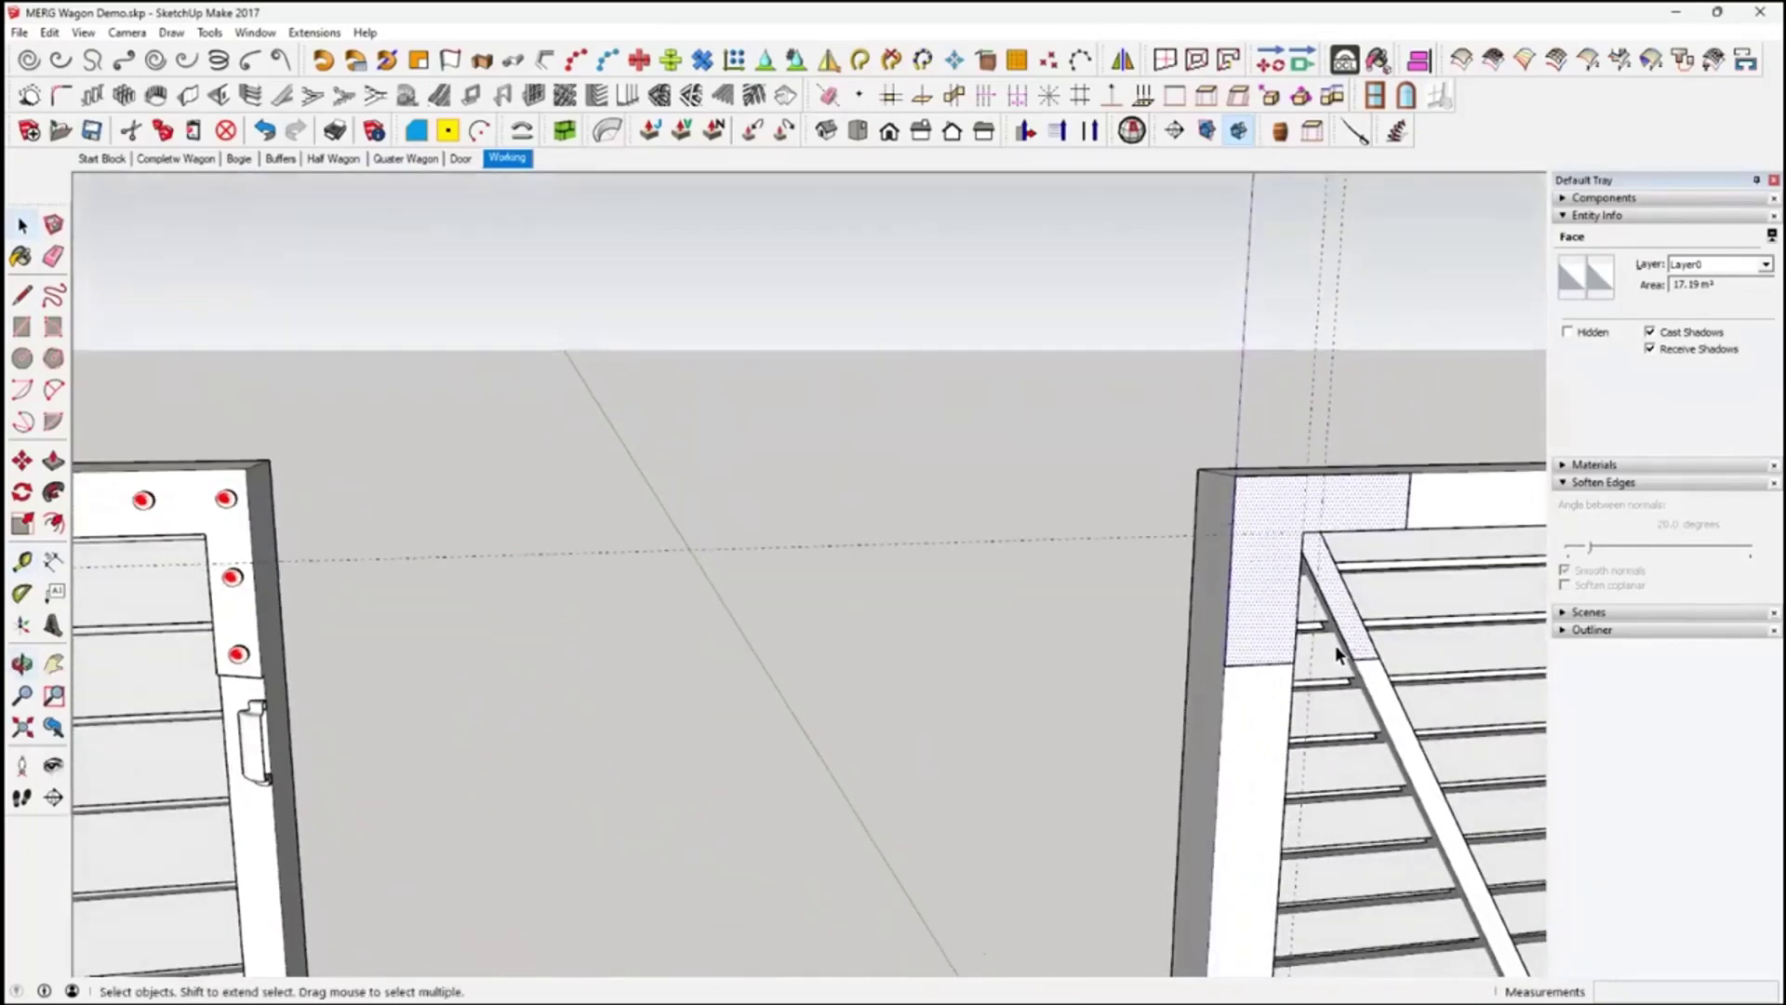
left_click(53, 460)
left_click(1259, 625)
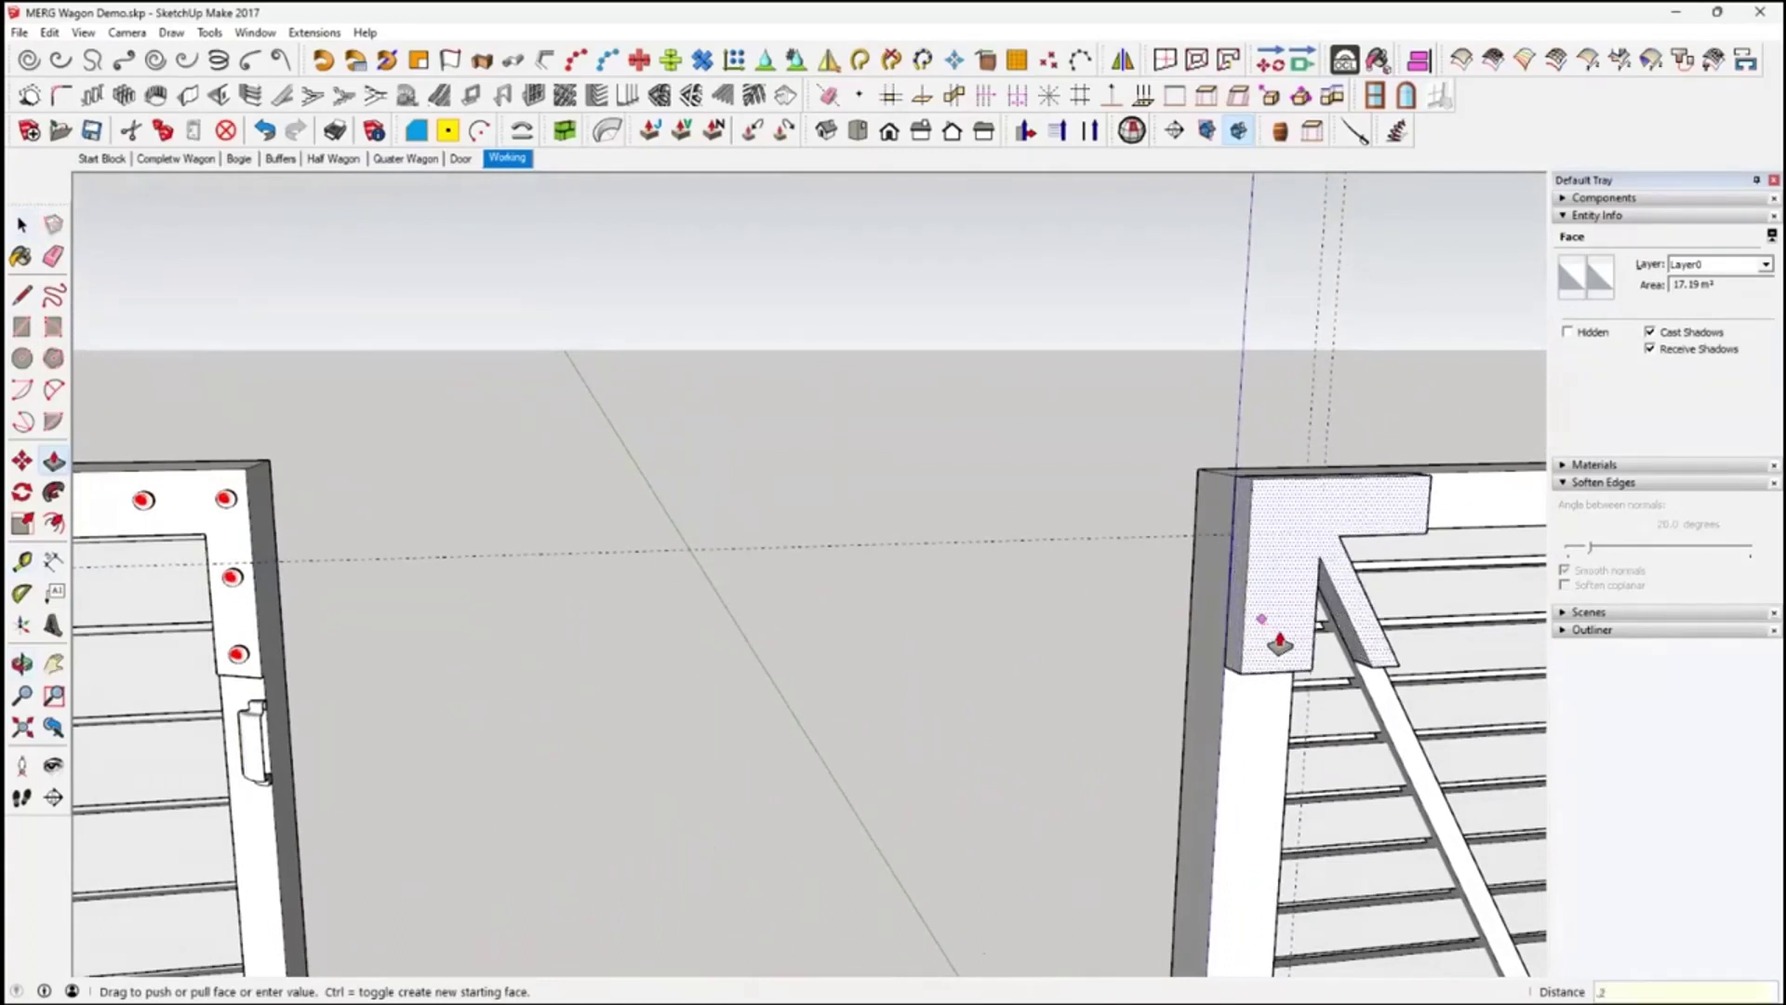
type("2")
key("Return")
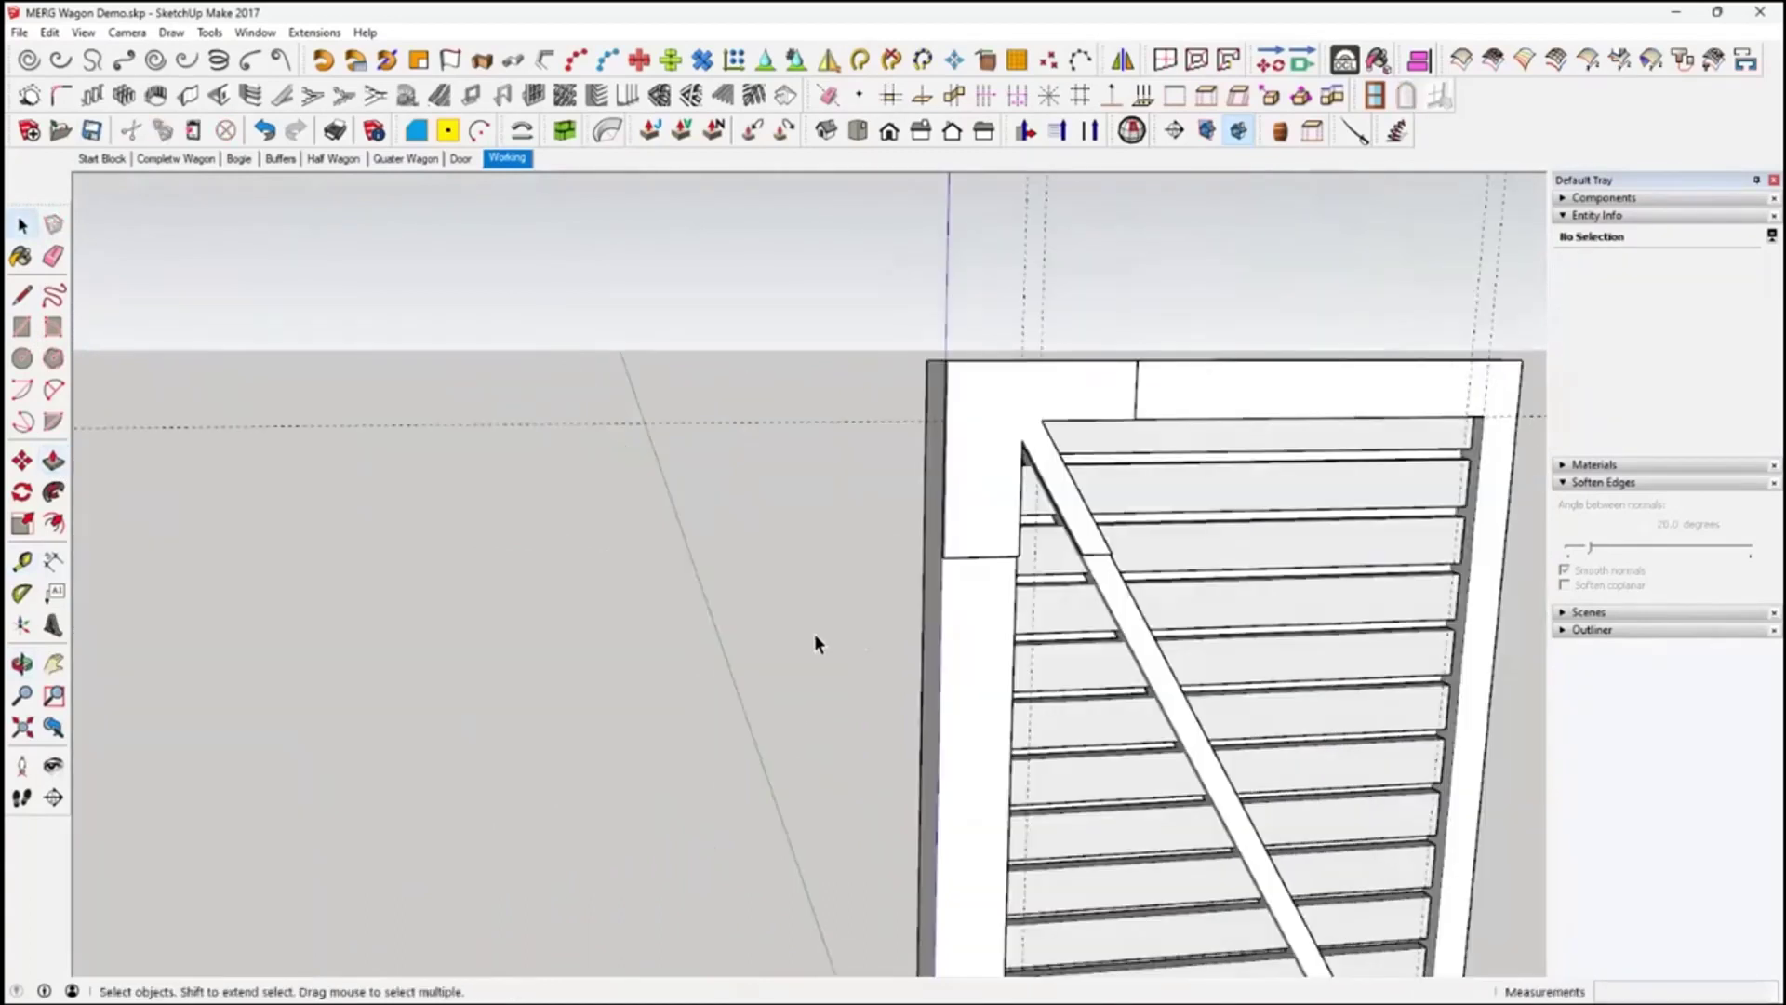
Make the whole extruded corner plate into a group
mouse_move(813, 623)
middle_mouse_down()
mouse_move(805, 638)
mouse_move(830, 637)
middle_mouse_up()
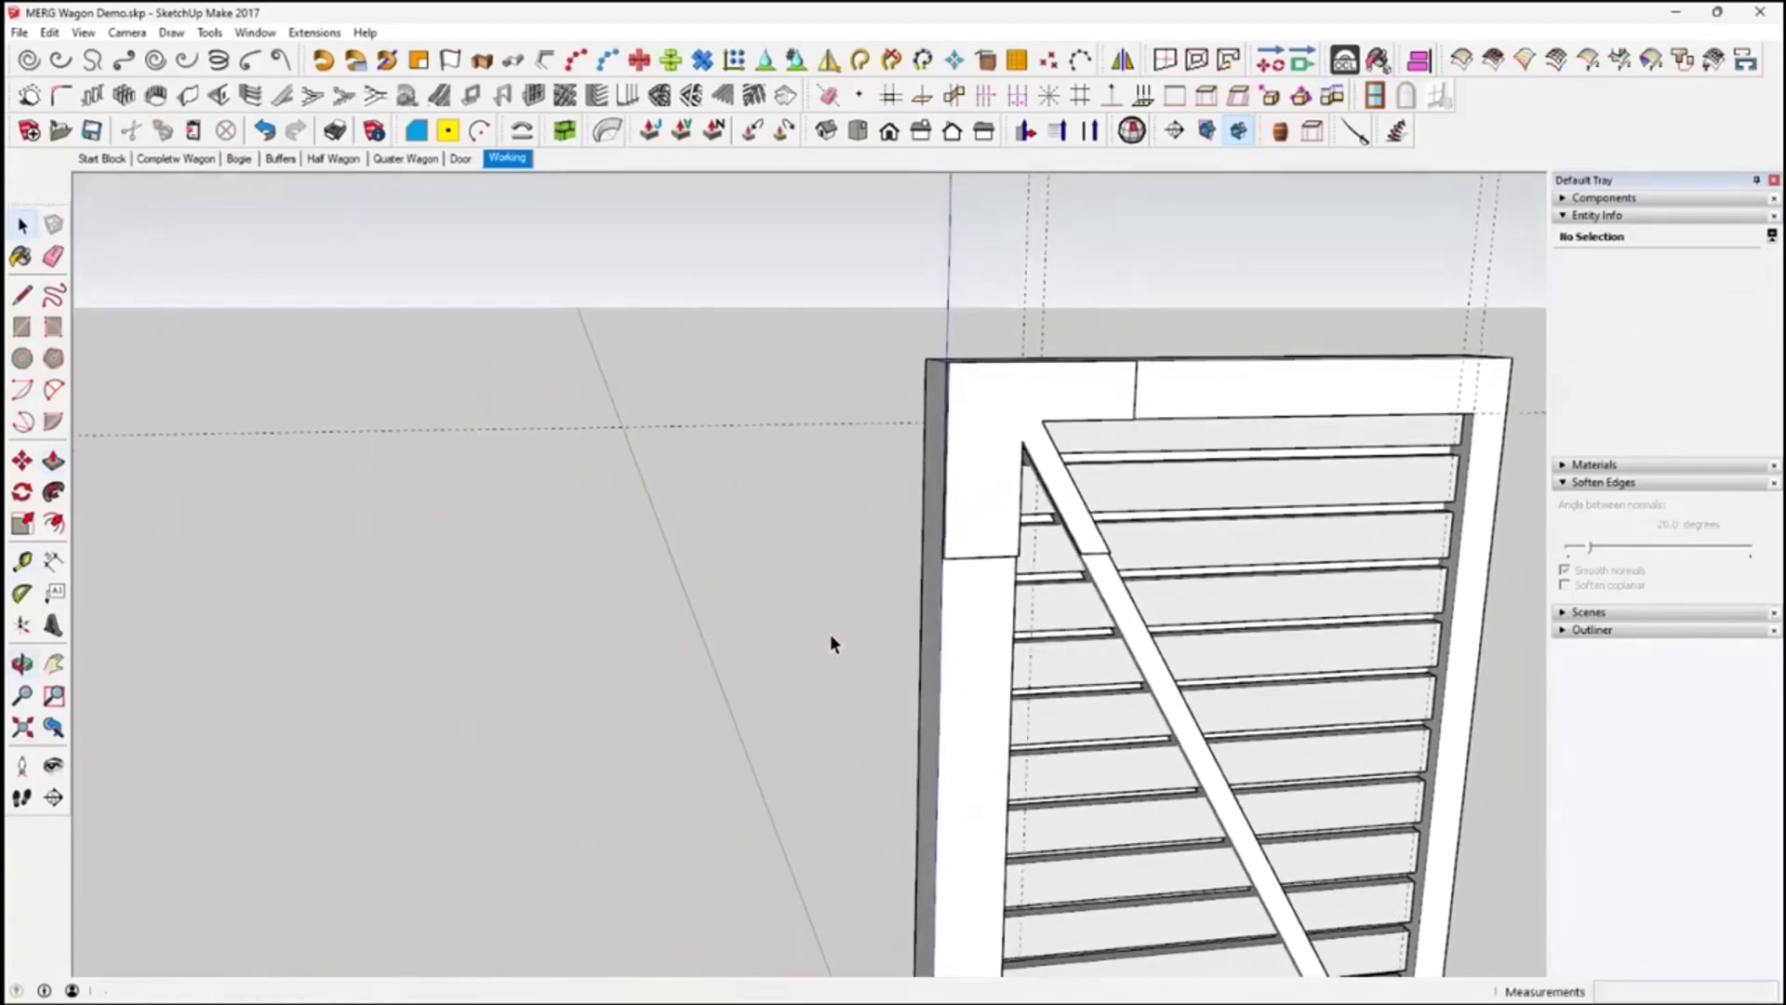
left_click(972, 474)
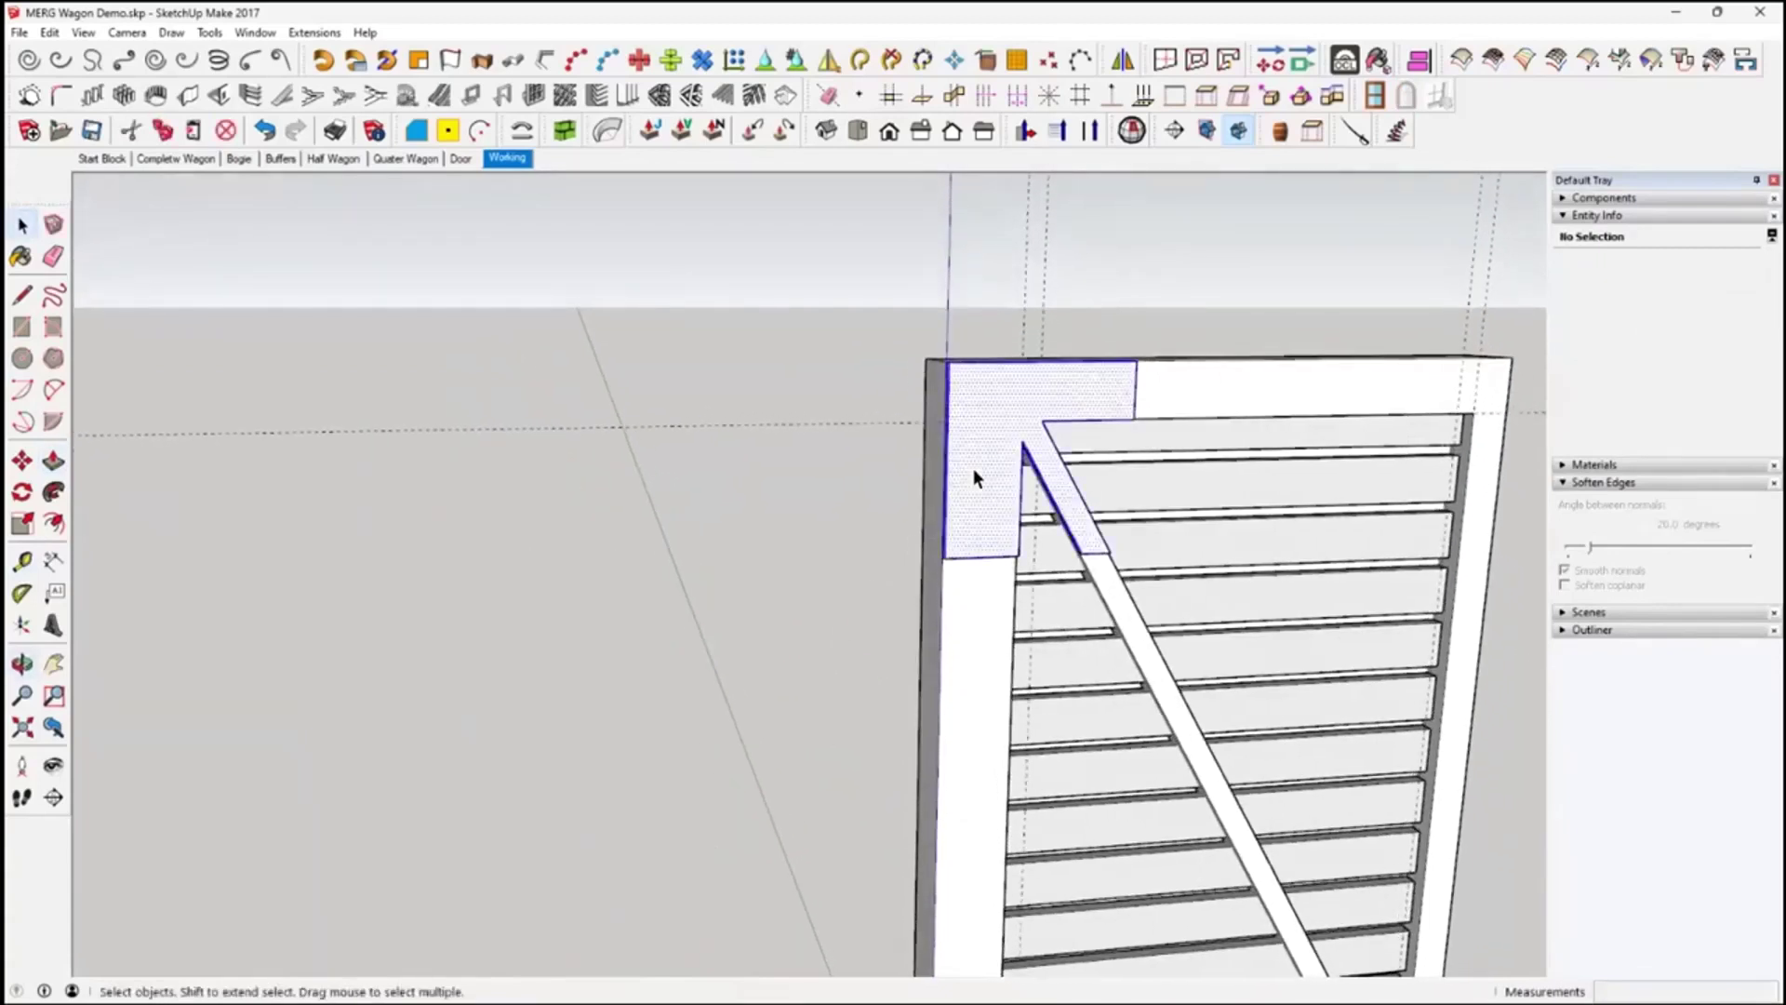
right_click(974, 472)
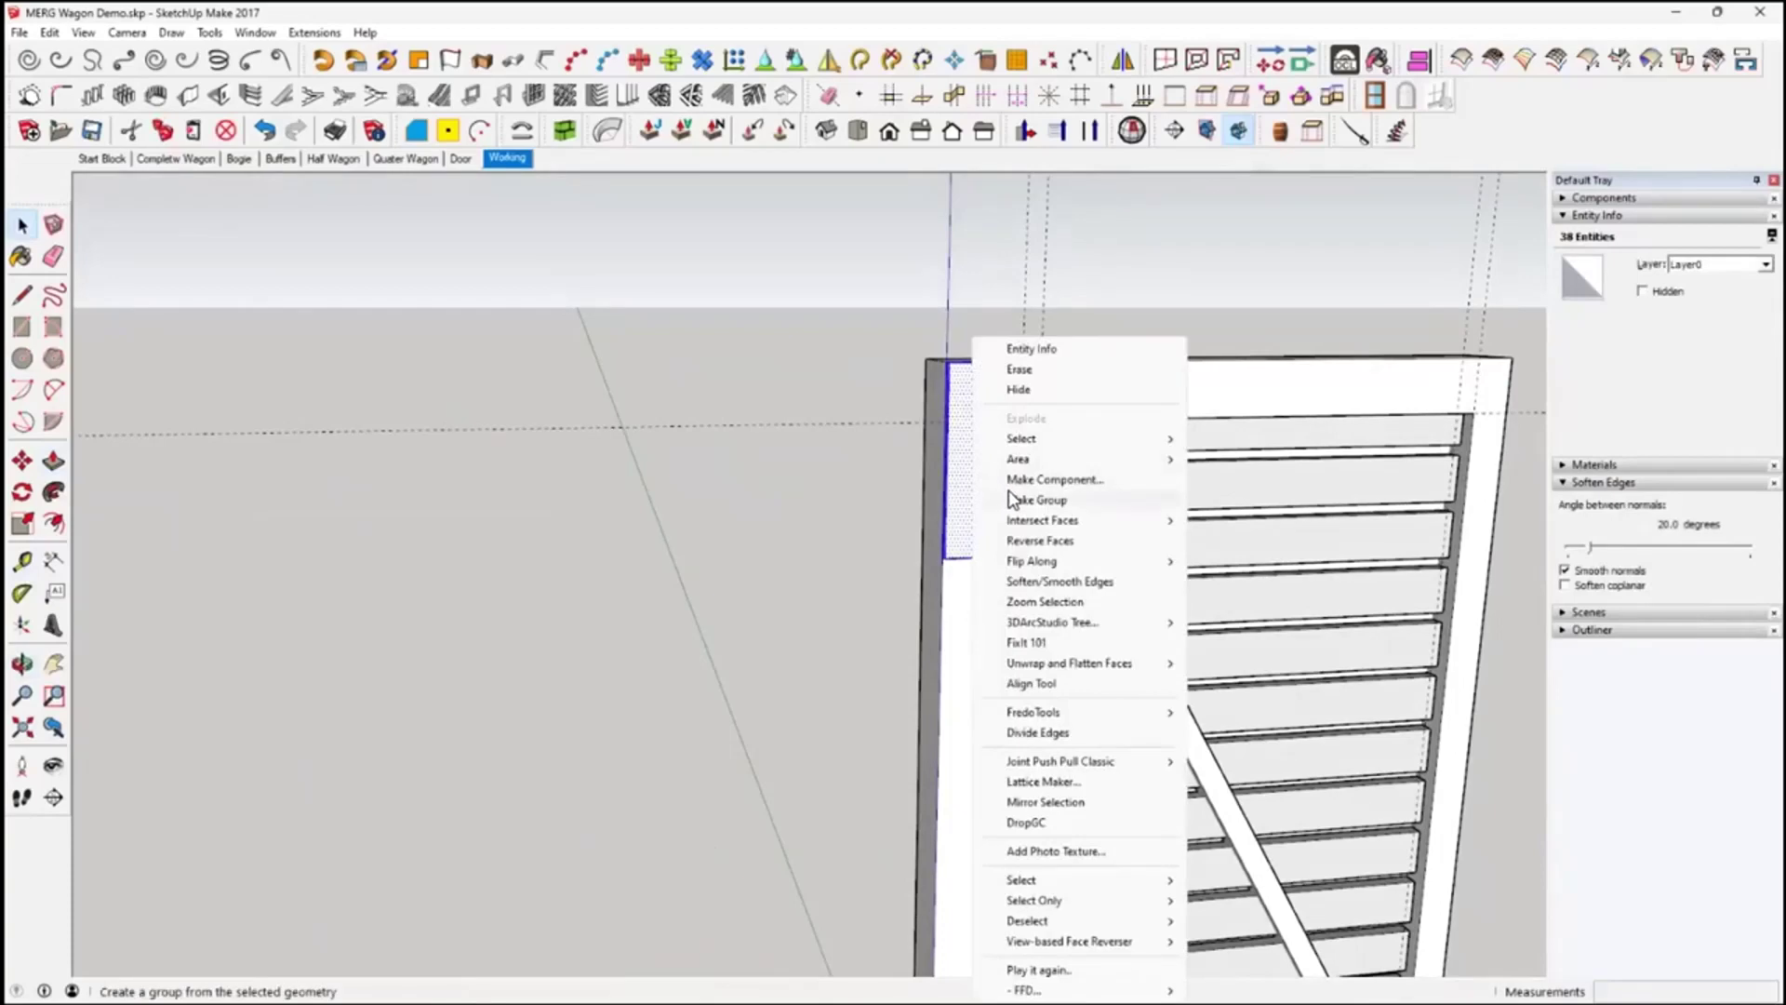
left_click(1016, 505)
left_click(716, 629)
Draw a circle with a 0.2 m radius on the door frame's top face near the plated corner
mouse_move(945, 618)
middle_mouse_down()
mouse_move(837, 625)
mouse_move(968, 606)
middle_mouse_up()
scroll(873, 606, "up", 2)
scroll(953, 467, "up", 4)
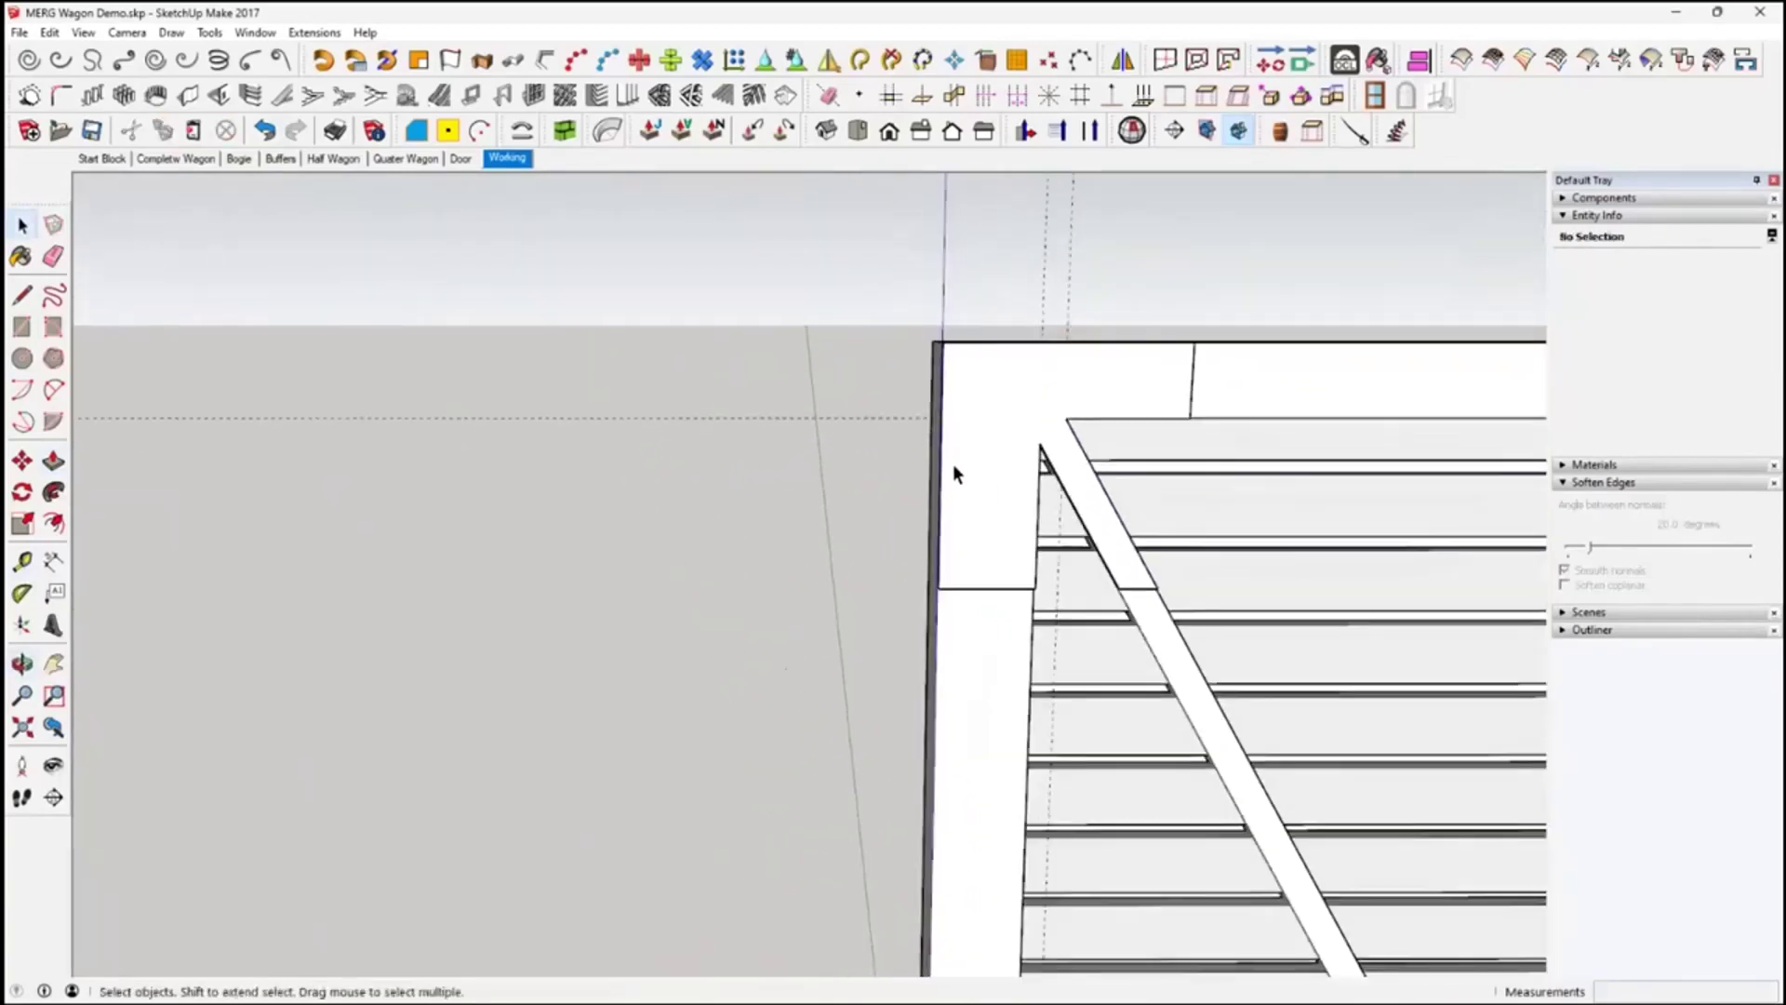
middle_click_drag(951, 467, 828, 493)
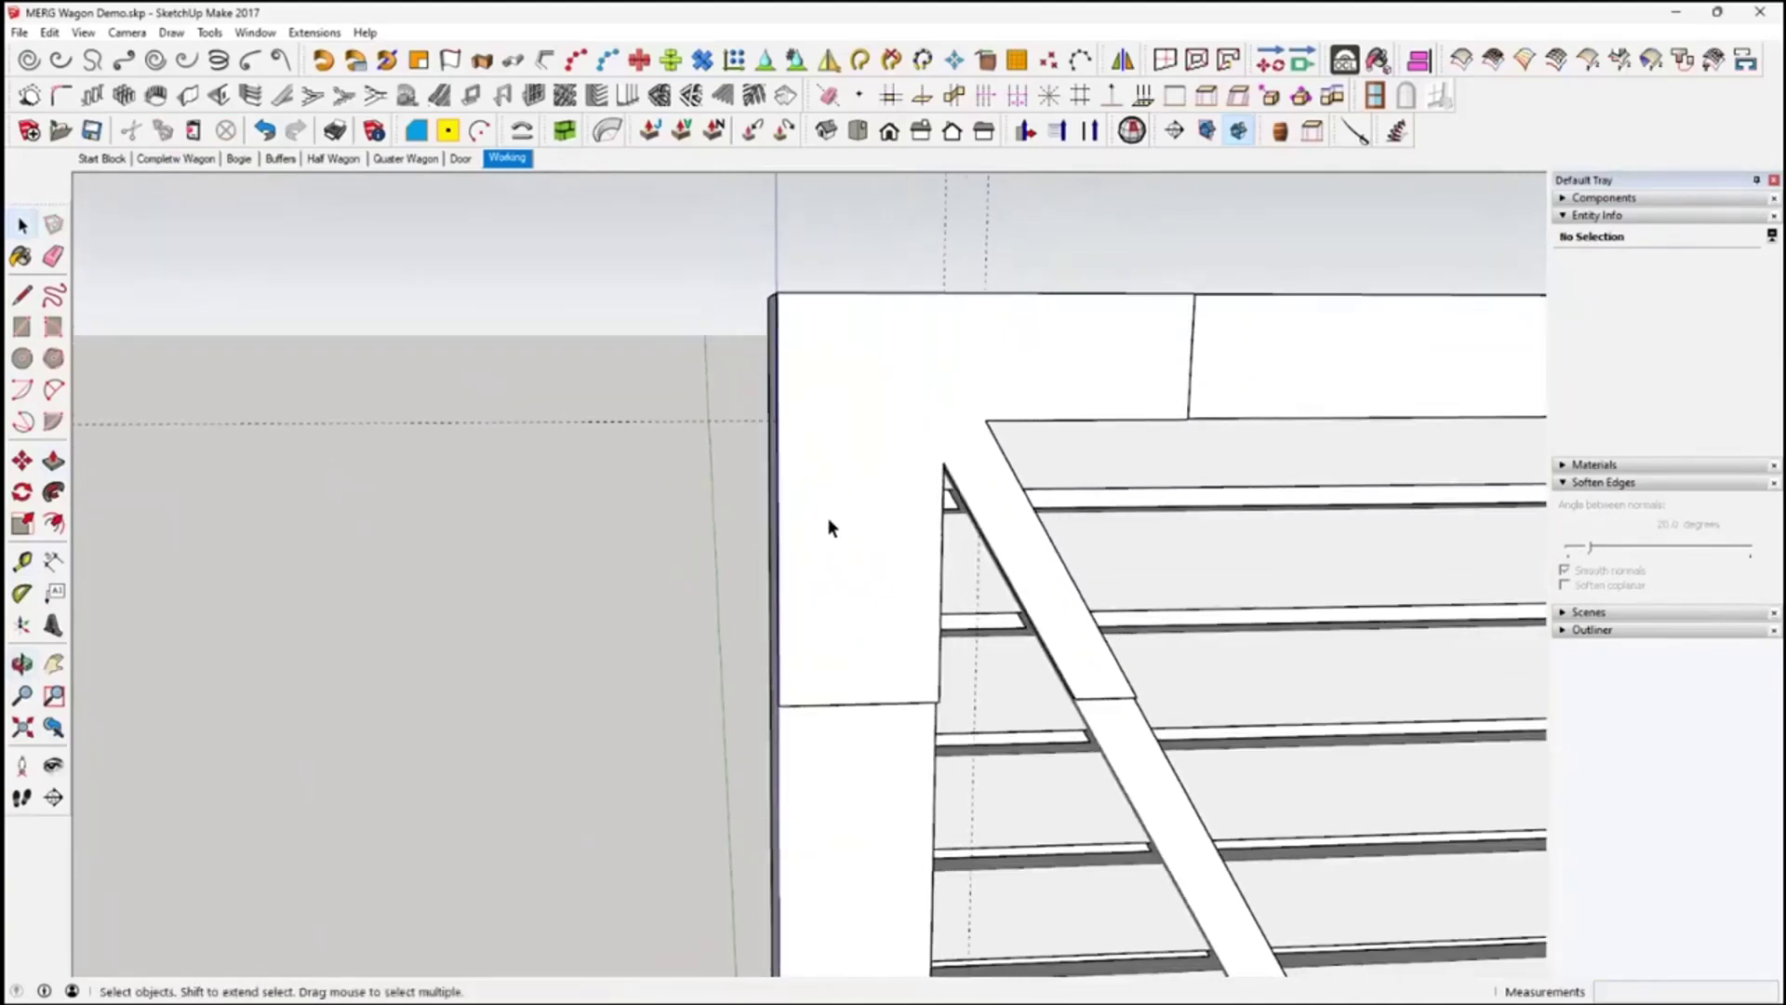
middle_click_drag(826, 513, 1029, 638)
scroll(854, 507, "up", 2)
scroll(856, 501, "up", 1)
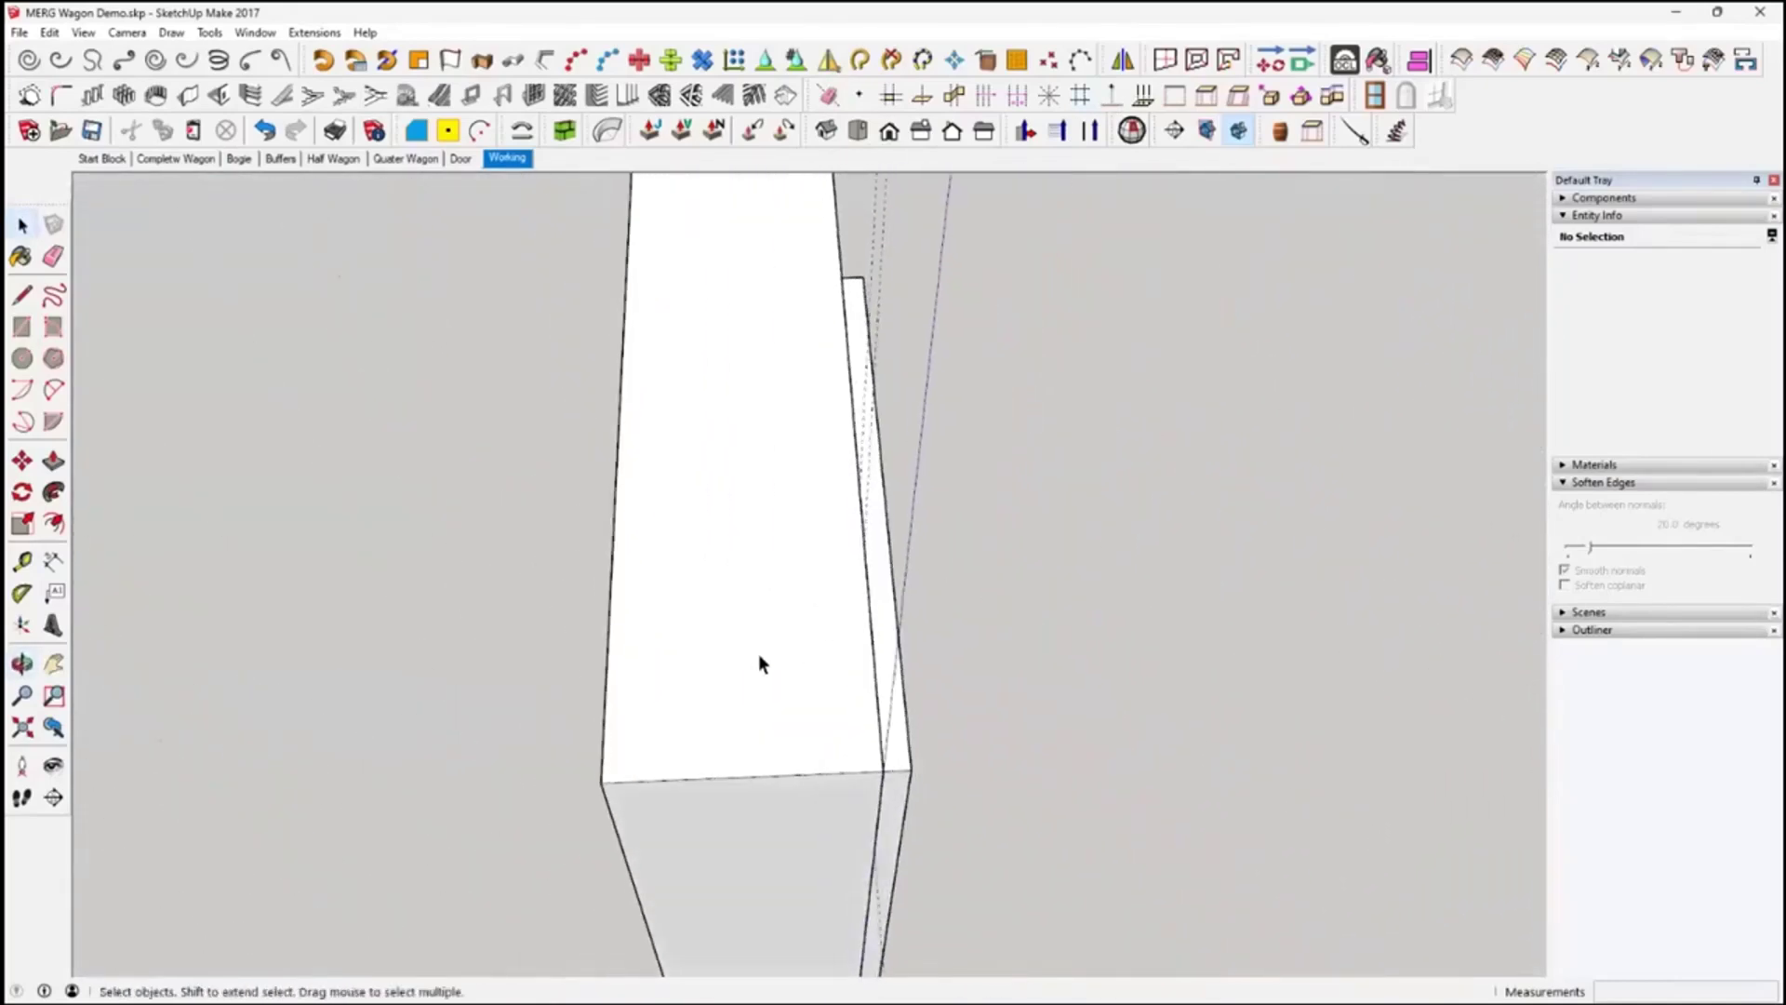
middle_click_drag(763, 664, 752, 683)
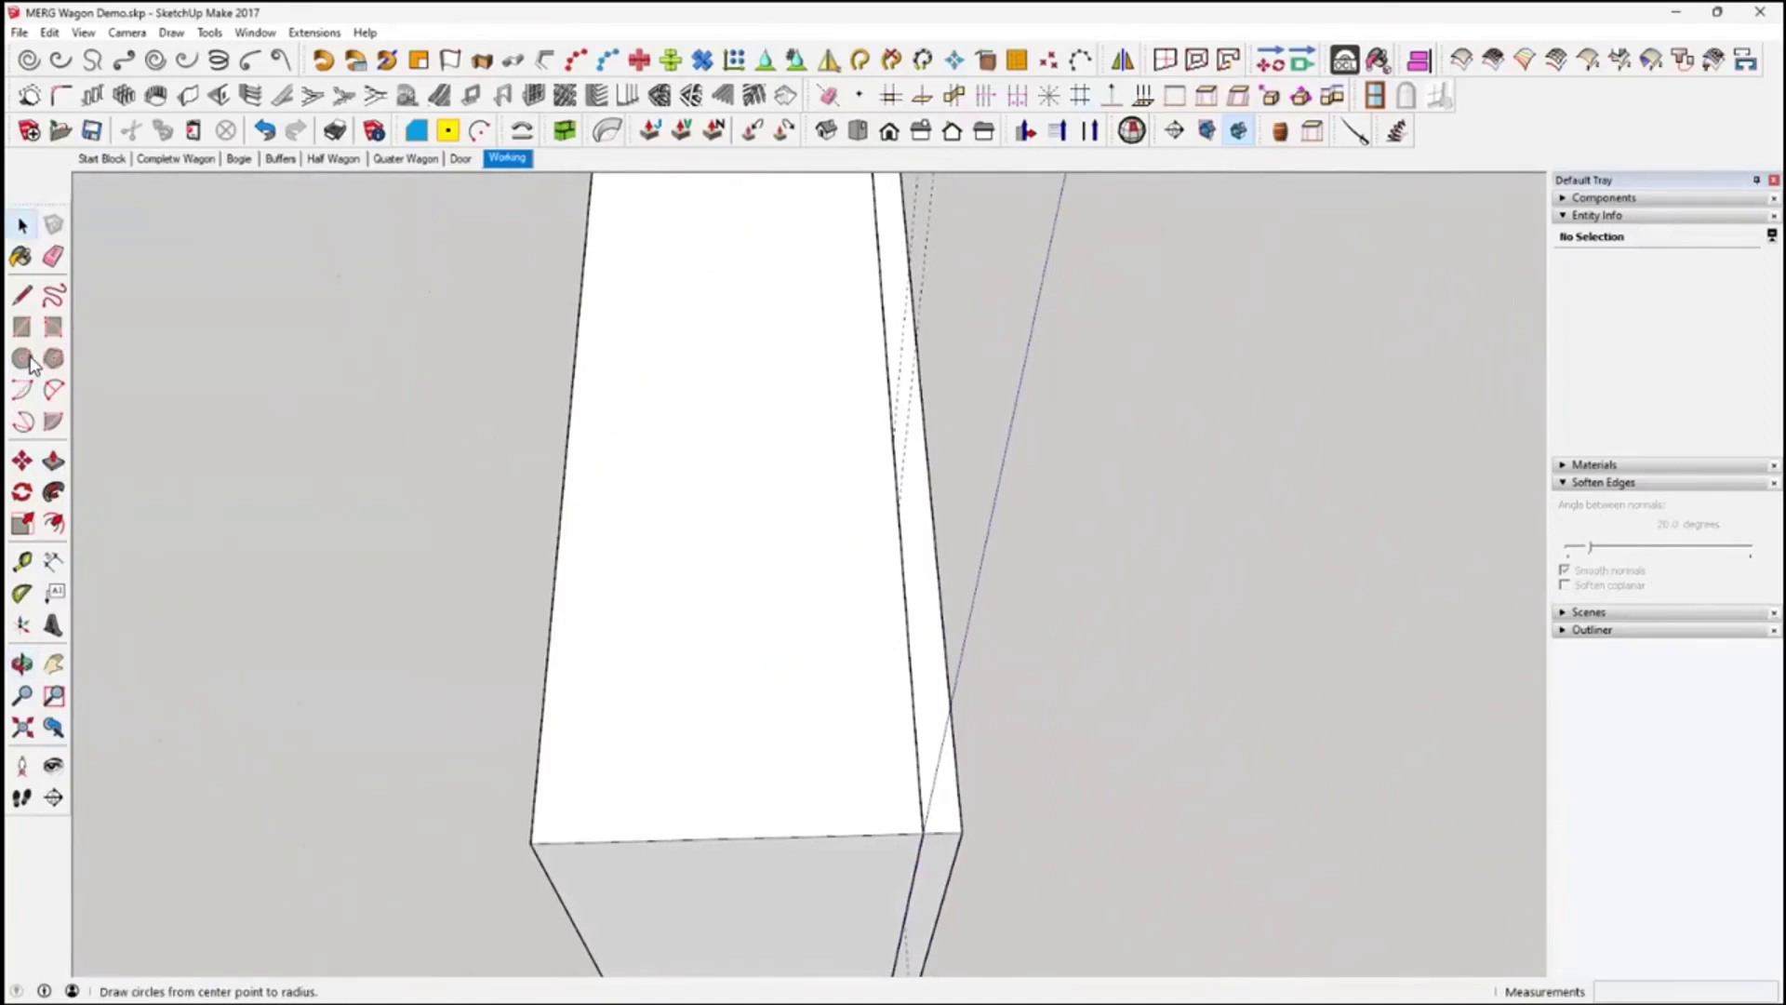
left_click(20, 362)
left_click(746, 658)
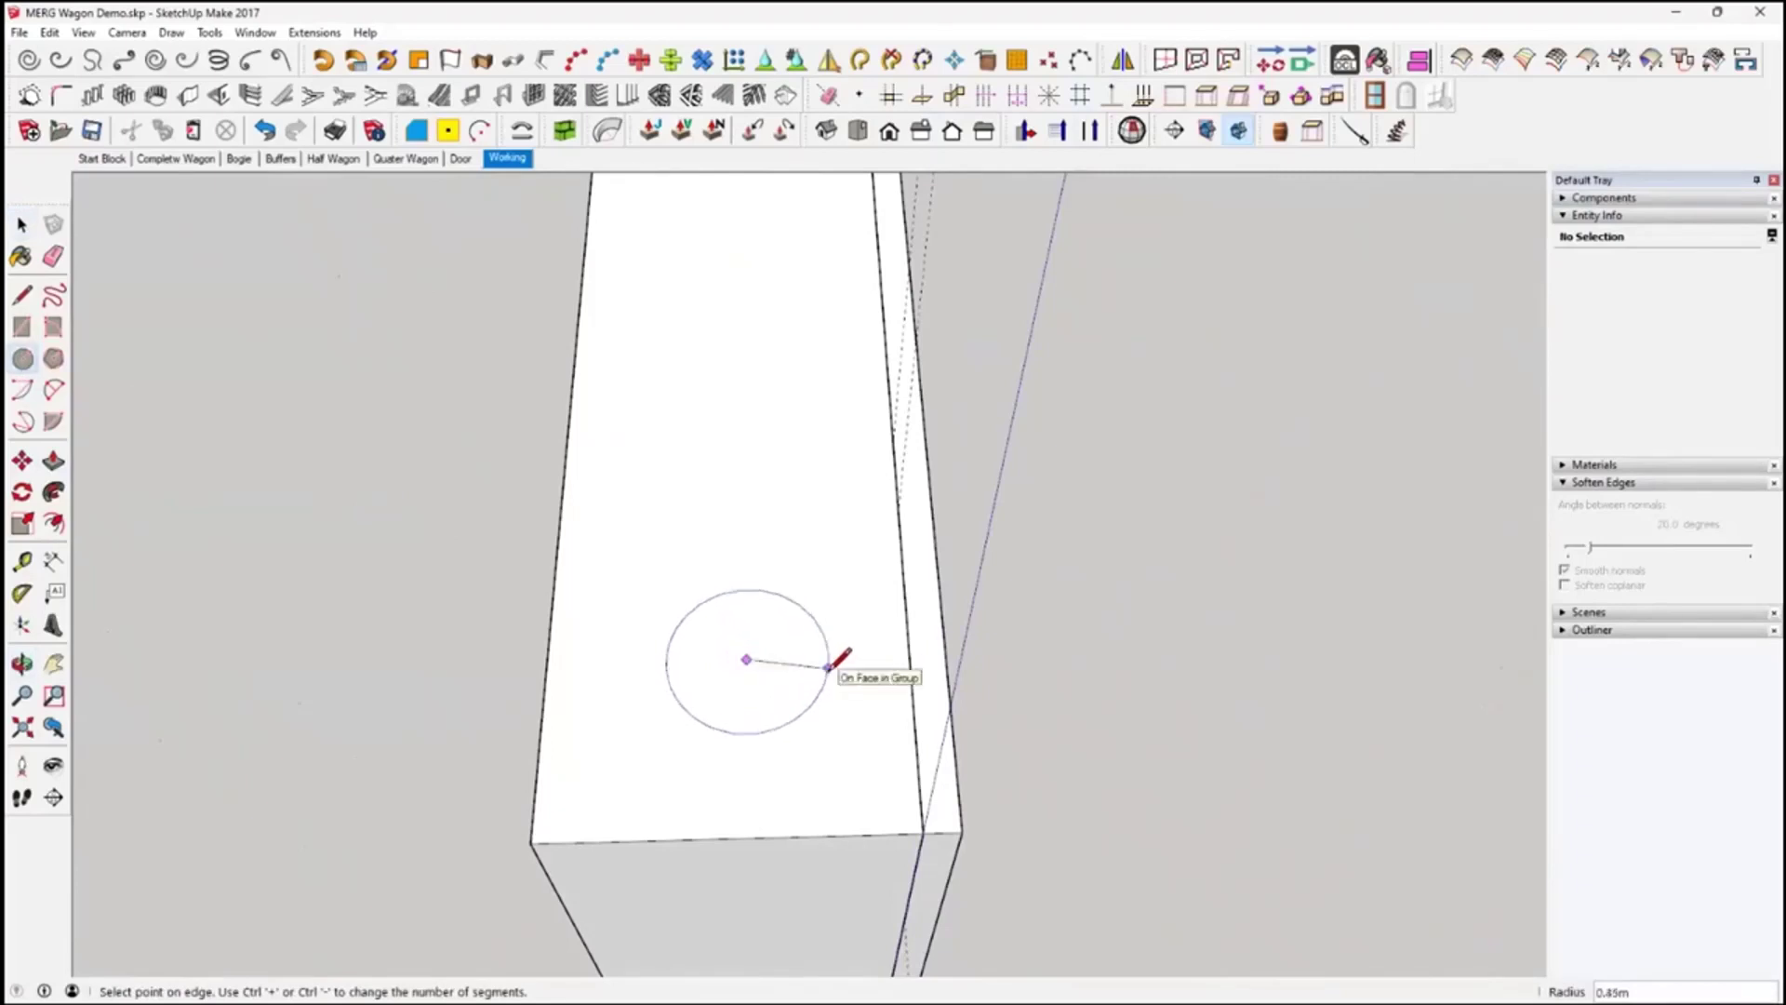
key("Return")
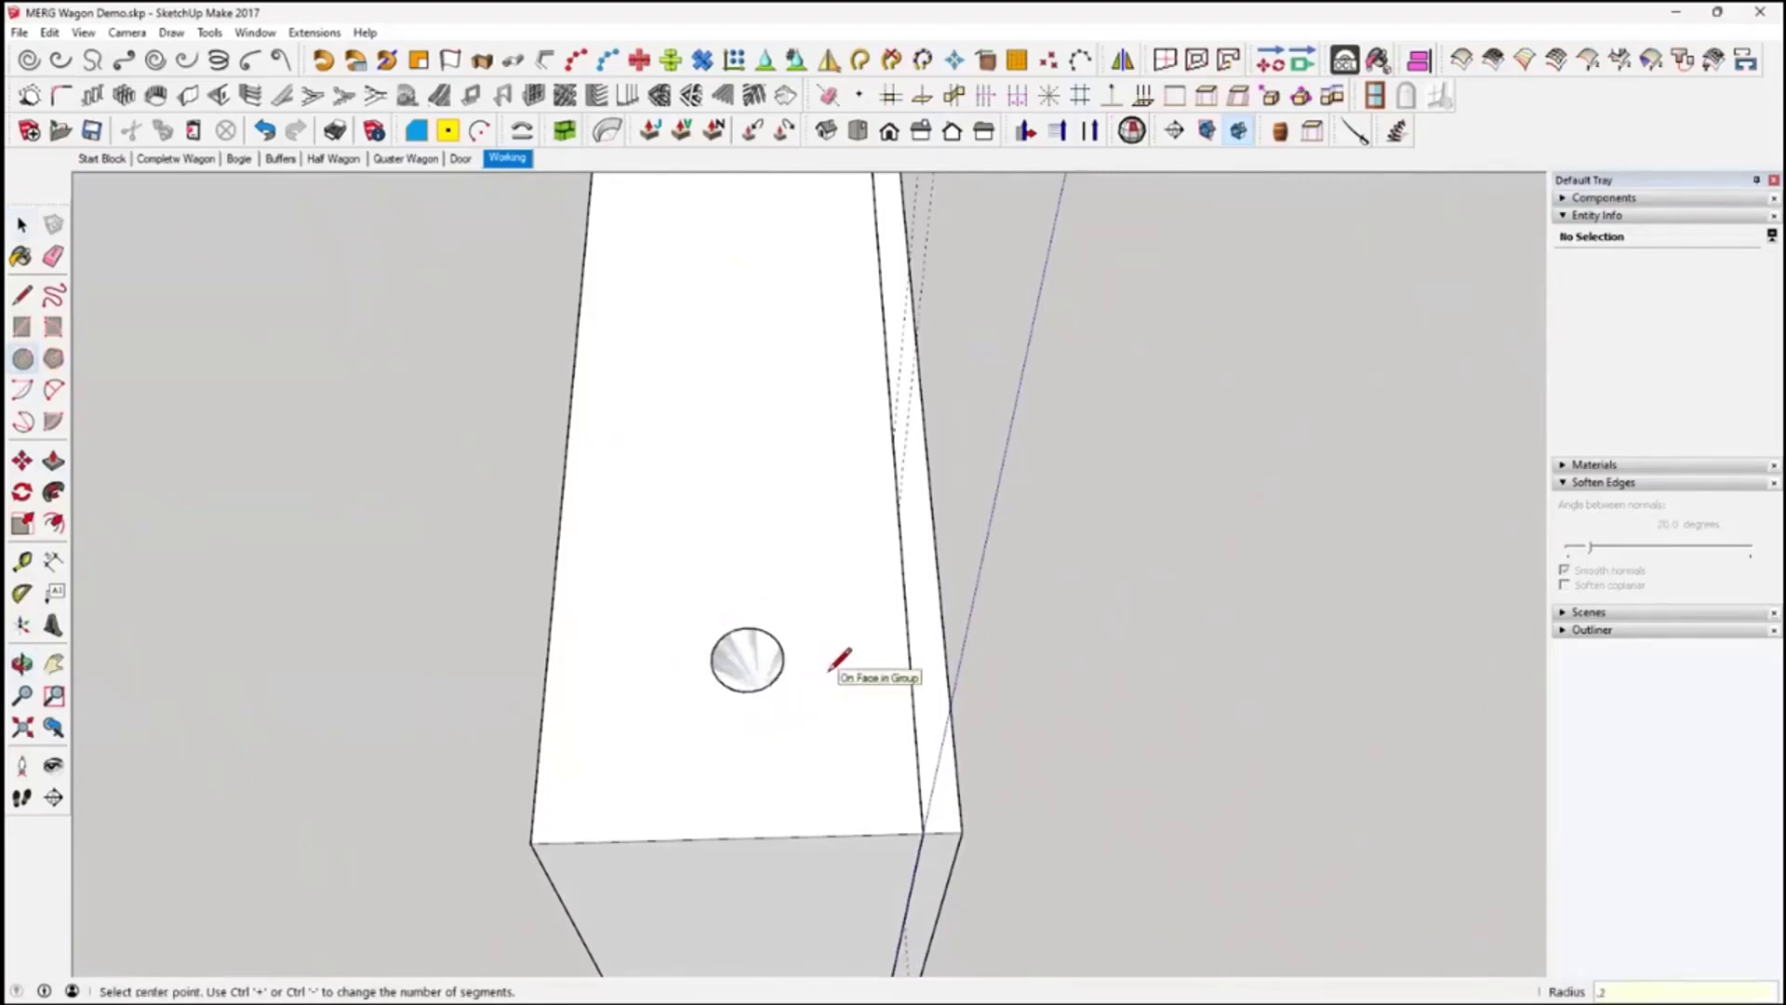
Reverse the face of the new circle on the door frame's top and mark its centre point
scroll(765, 664, "up", 3)
mouse_move(765, 664)
middle_mouse_down()
mouse_move(757, 718)
mouse_move(776, 658)
middle_mouse_up()
right_click(742, 621)
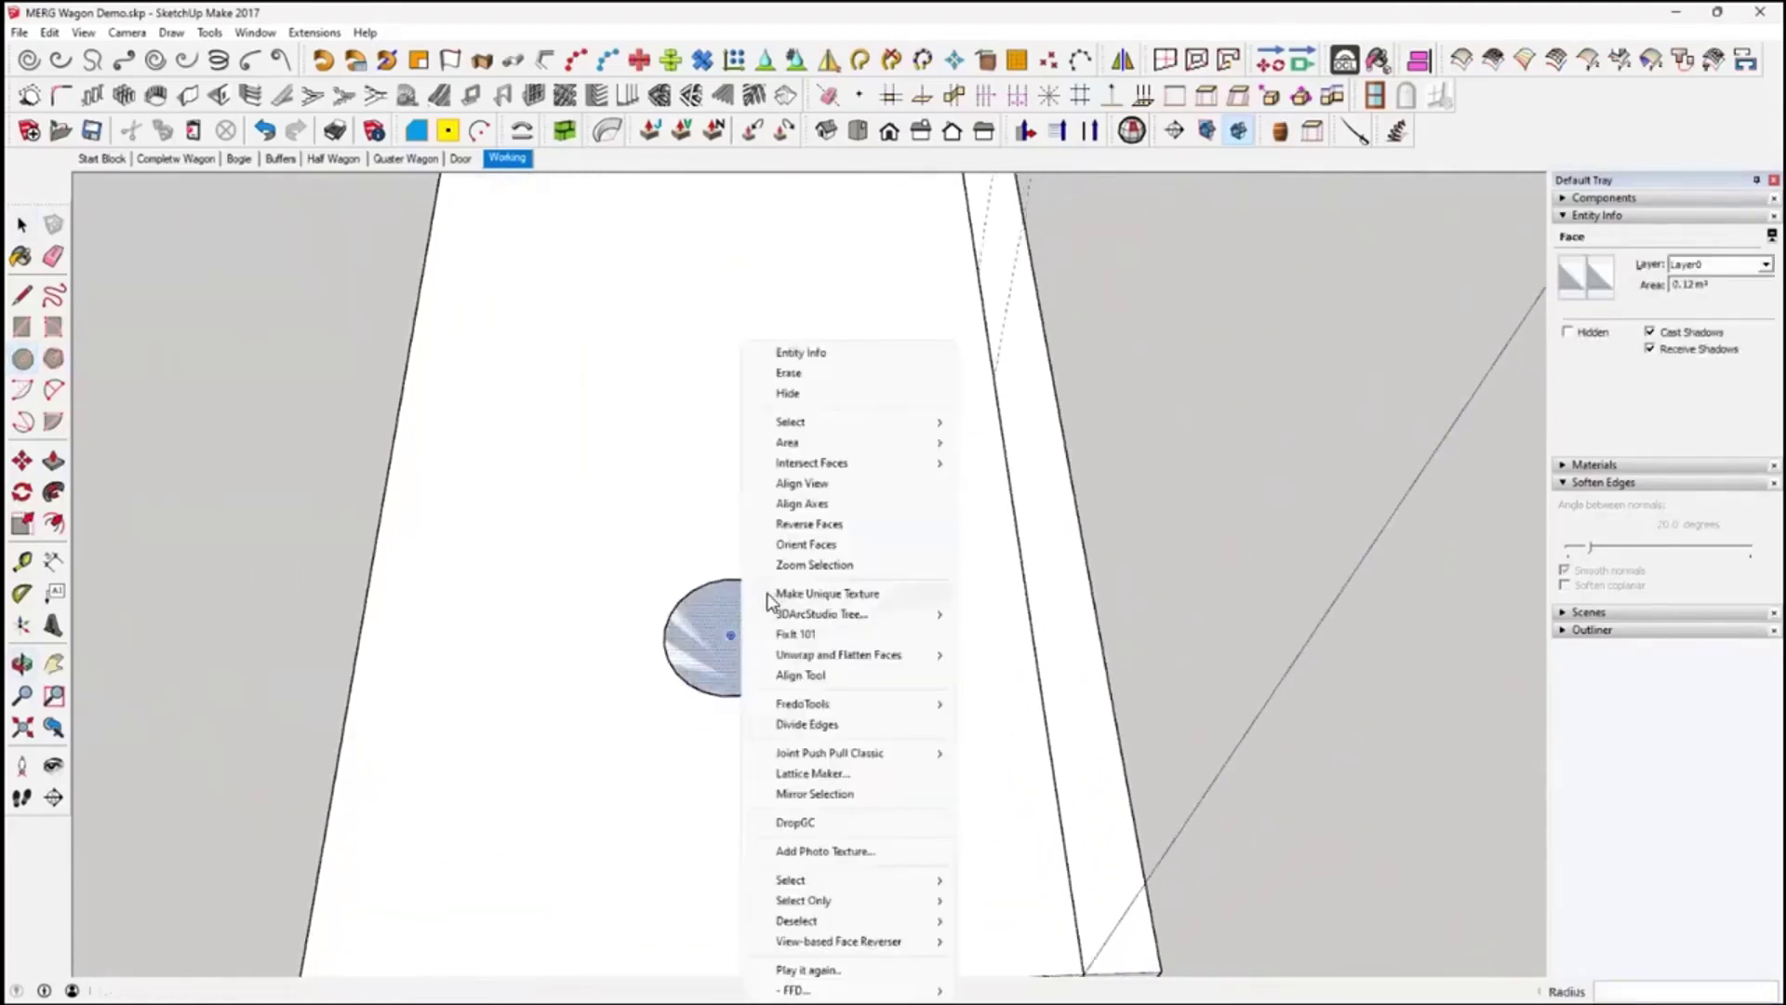
left_click(809, 524)
mouse_move(815, 642)
middle_mouse_down()
mouse_move(815, 513)
mouse_move(801, 546)
middle_mouse_up()
key("c")
key("space")
left_click(447, 132)
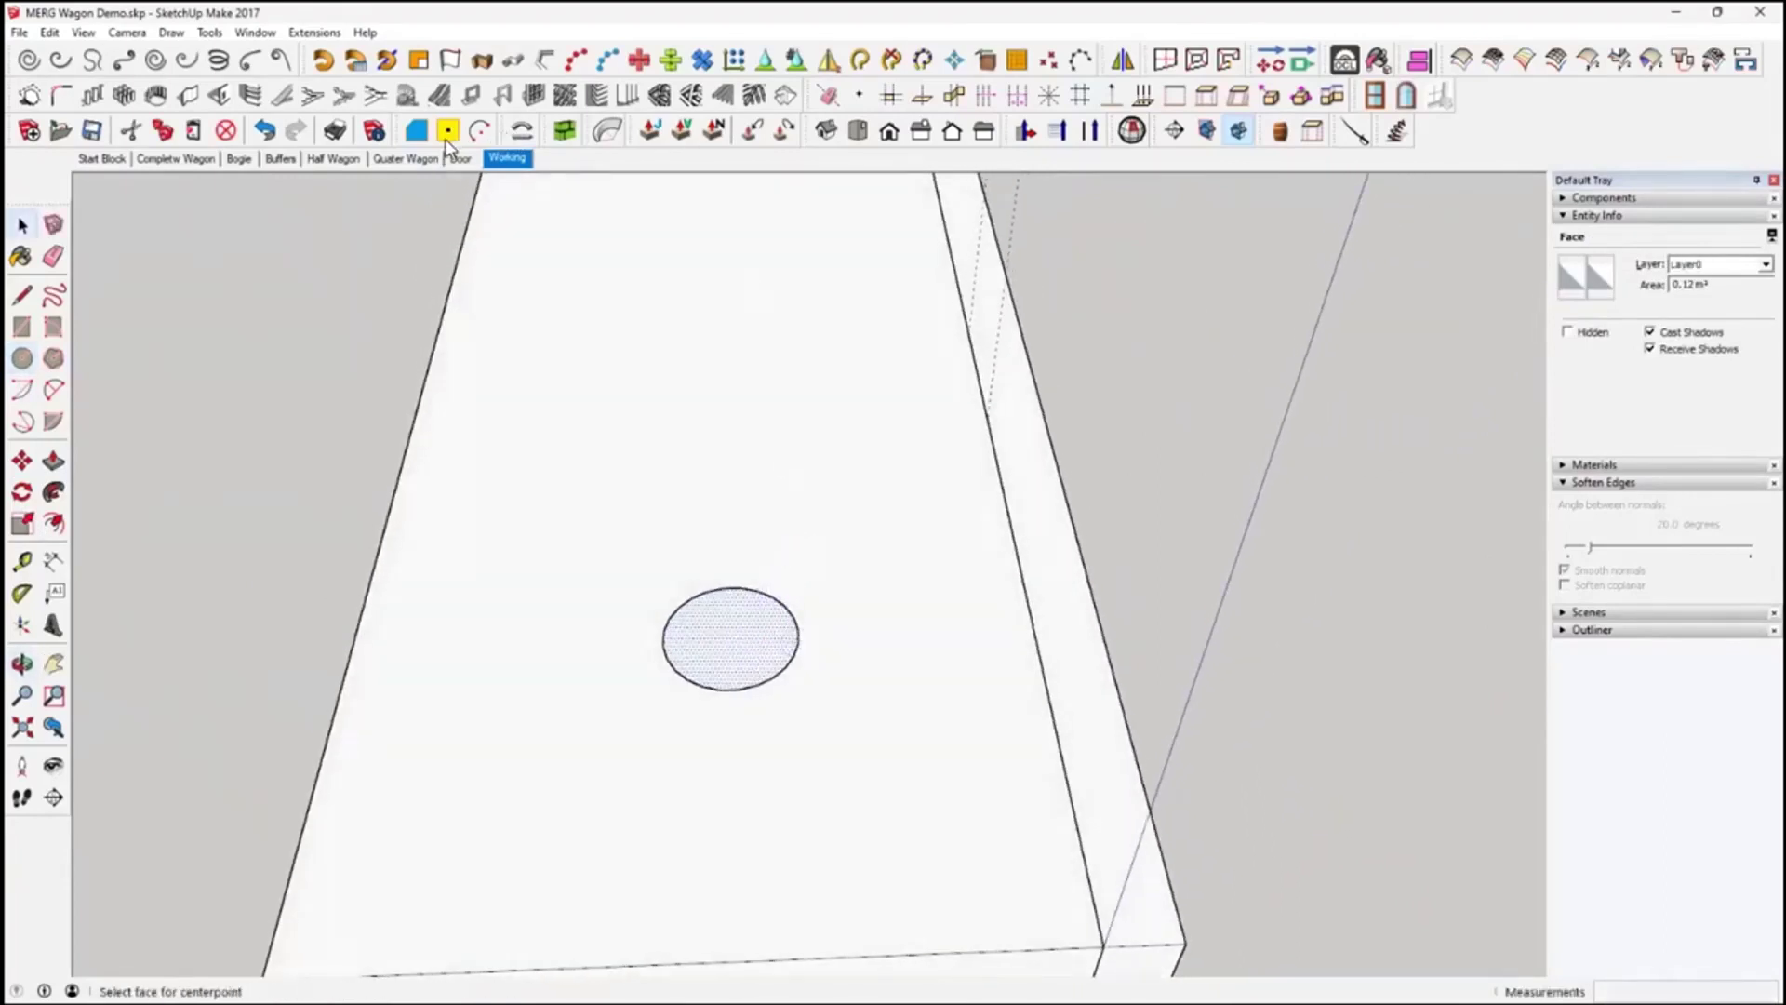
Draw a vertical line upward from the circle's centre point as the axis of the rivet profile
middle_click_drag(769, 668, 724, 437)
scroll(751, 611, "up", 3)
middle_click_drag(751, 611, 749, 623)
left_click(22, 297)
left_click(710, 658)
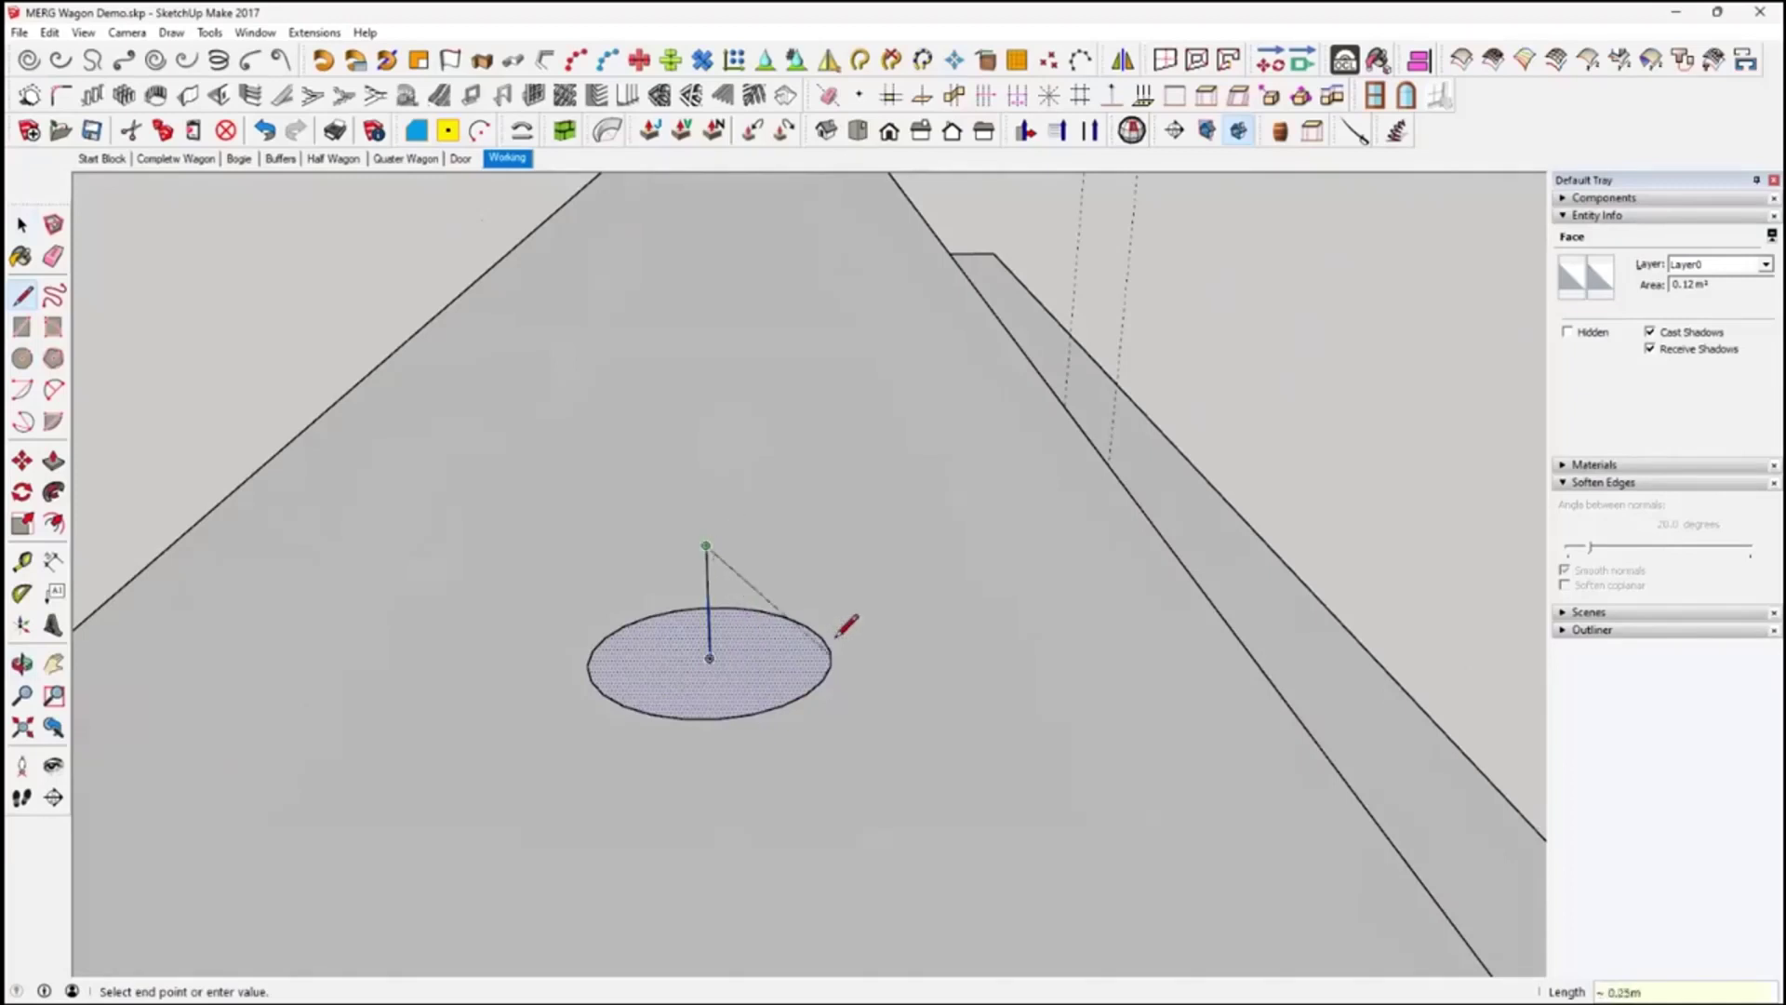
key("Escape")
scroll(849, 652, "up", 3)
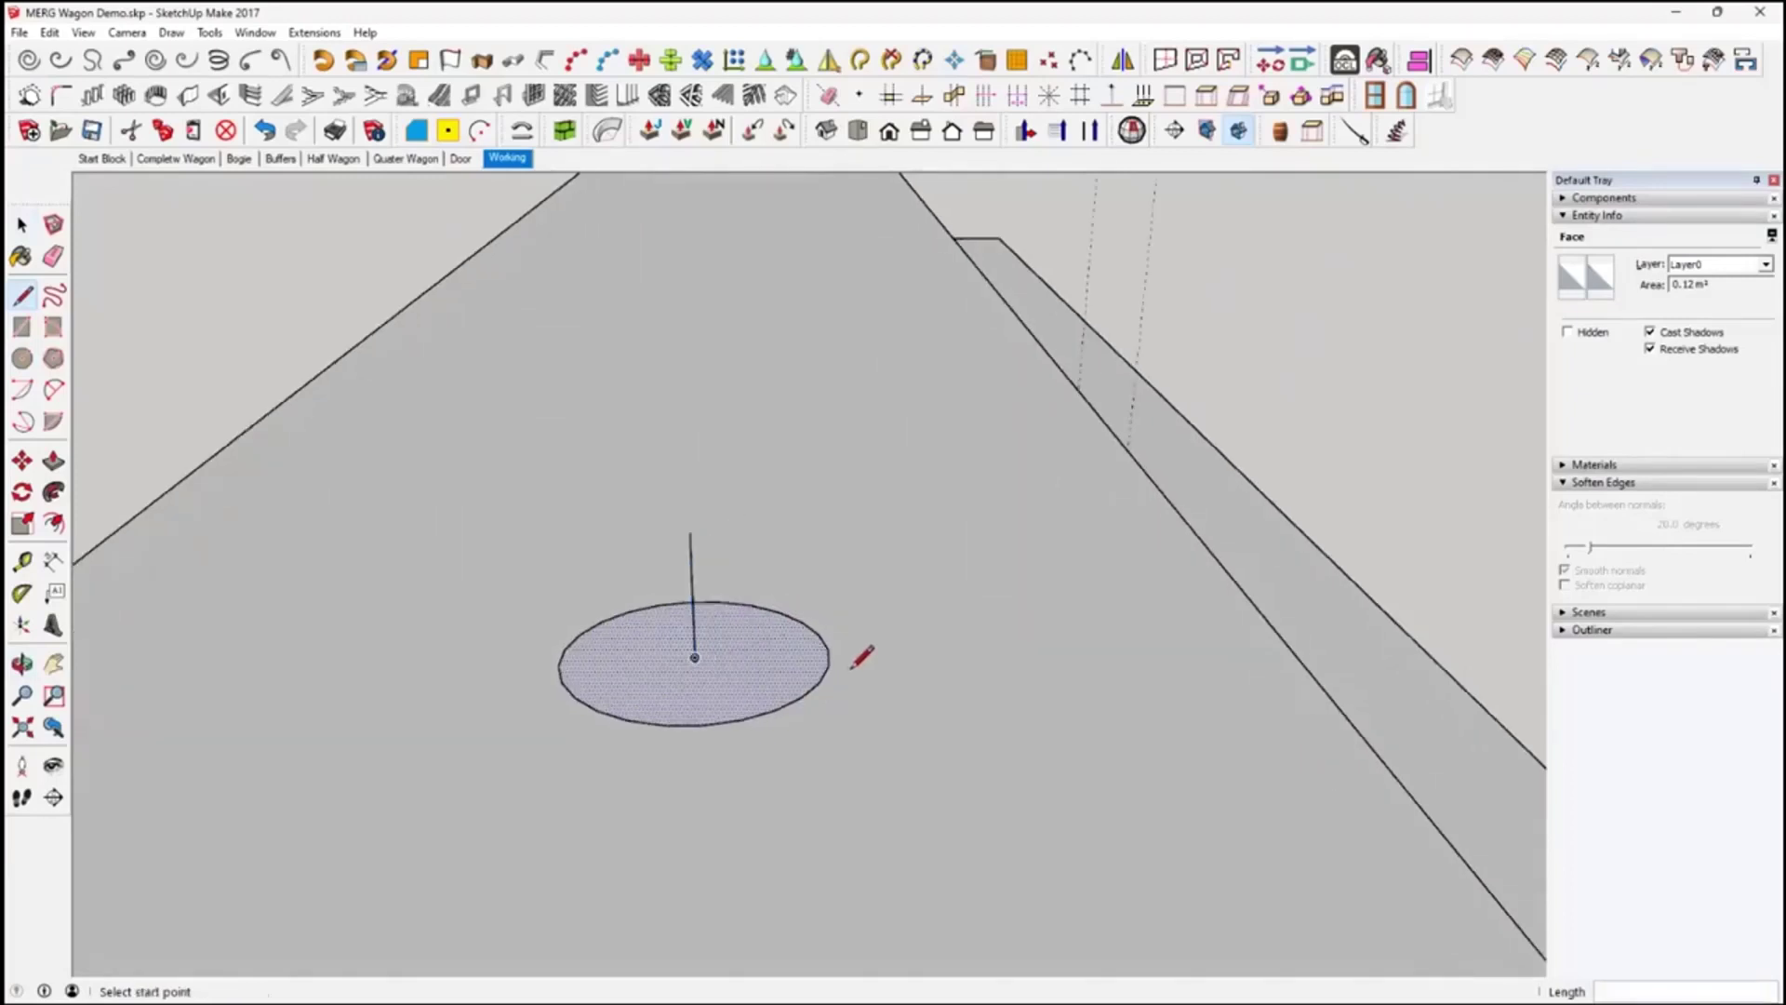
Draw a line from the circle's centre to its edge along the green axis
mouse_move(850, 670)
middle_mouse_down()
mouse_move(818, 710)
mouse_move(819, 676)
middle_mouse_up()
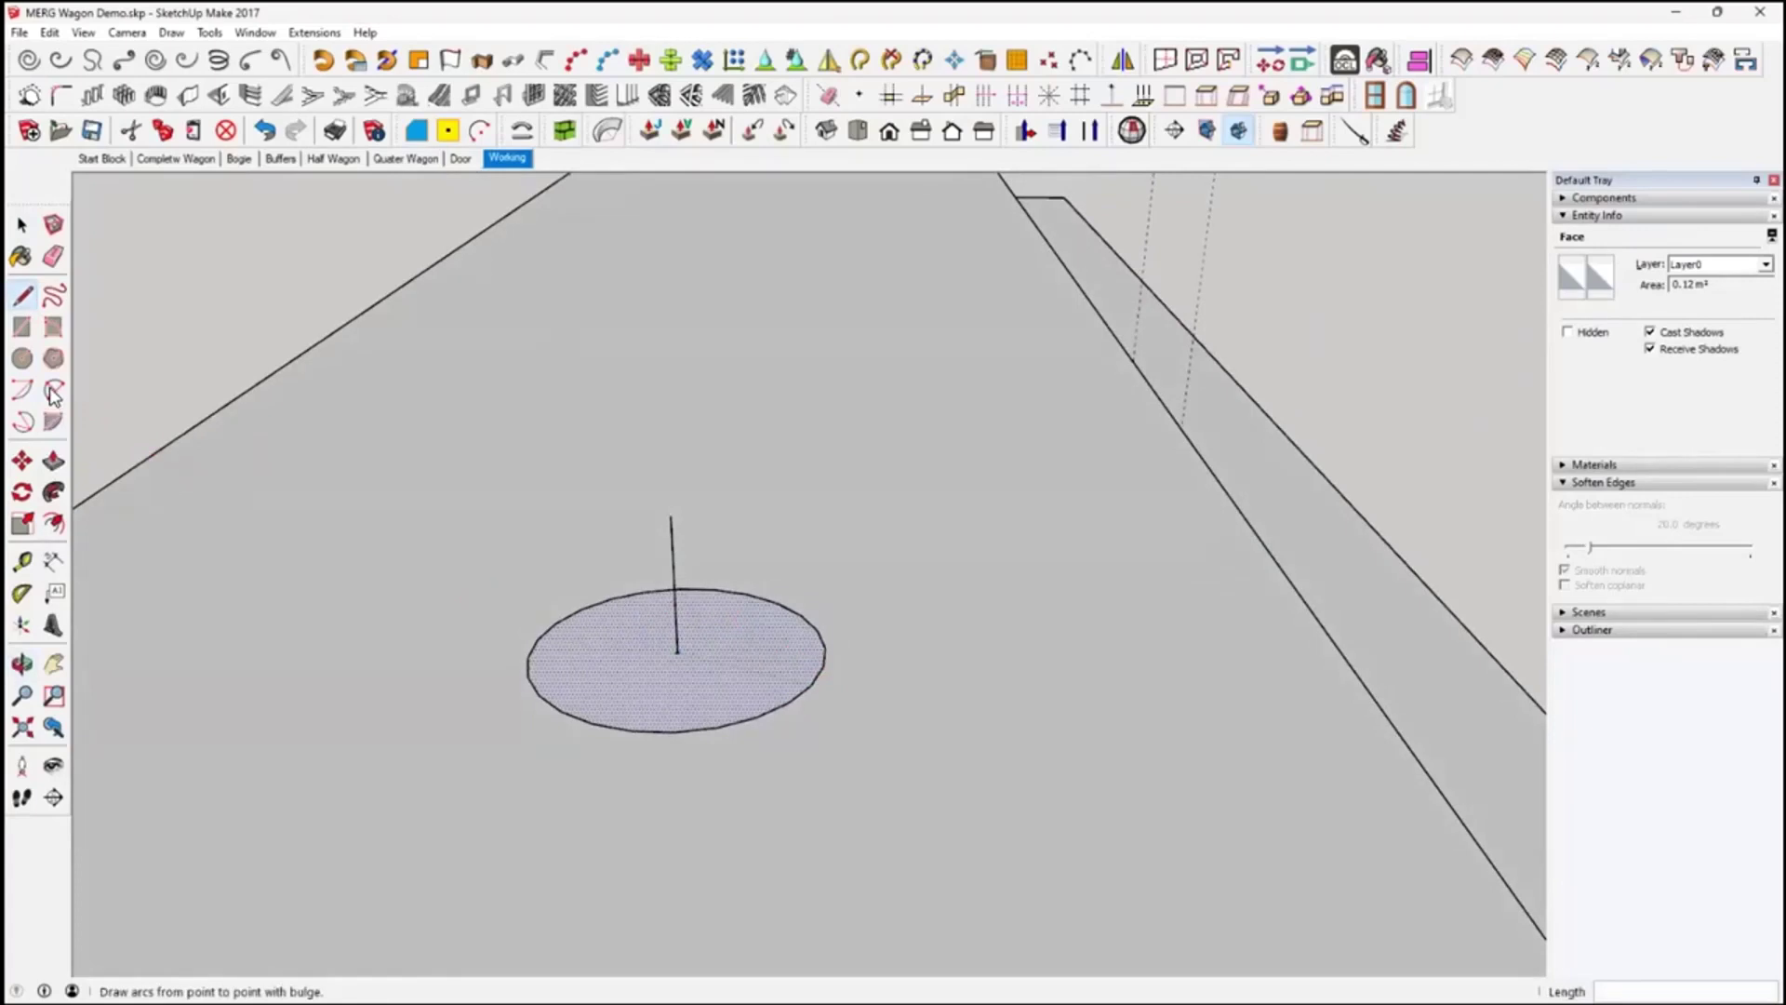
mouse_move(578, 611)
middle_mouse_down()
mouse_move(550, 722)
mouse_move(686, 678)
mouse_move(701, 757)
mouse_move(582, 590)
middle_mouse_up()
scroll(693, 671, "up", 2)
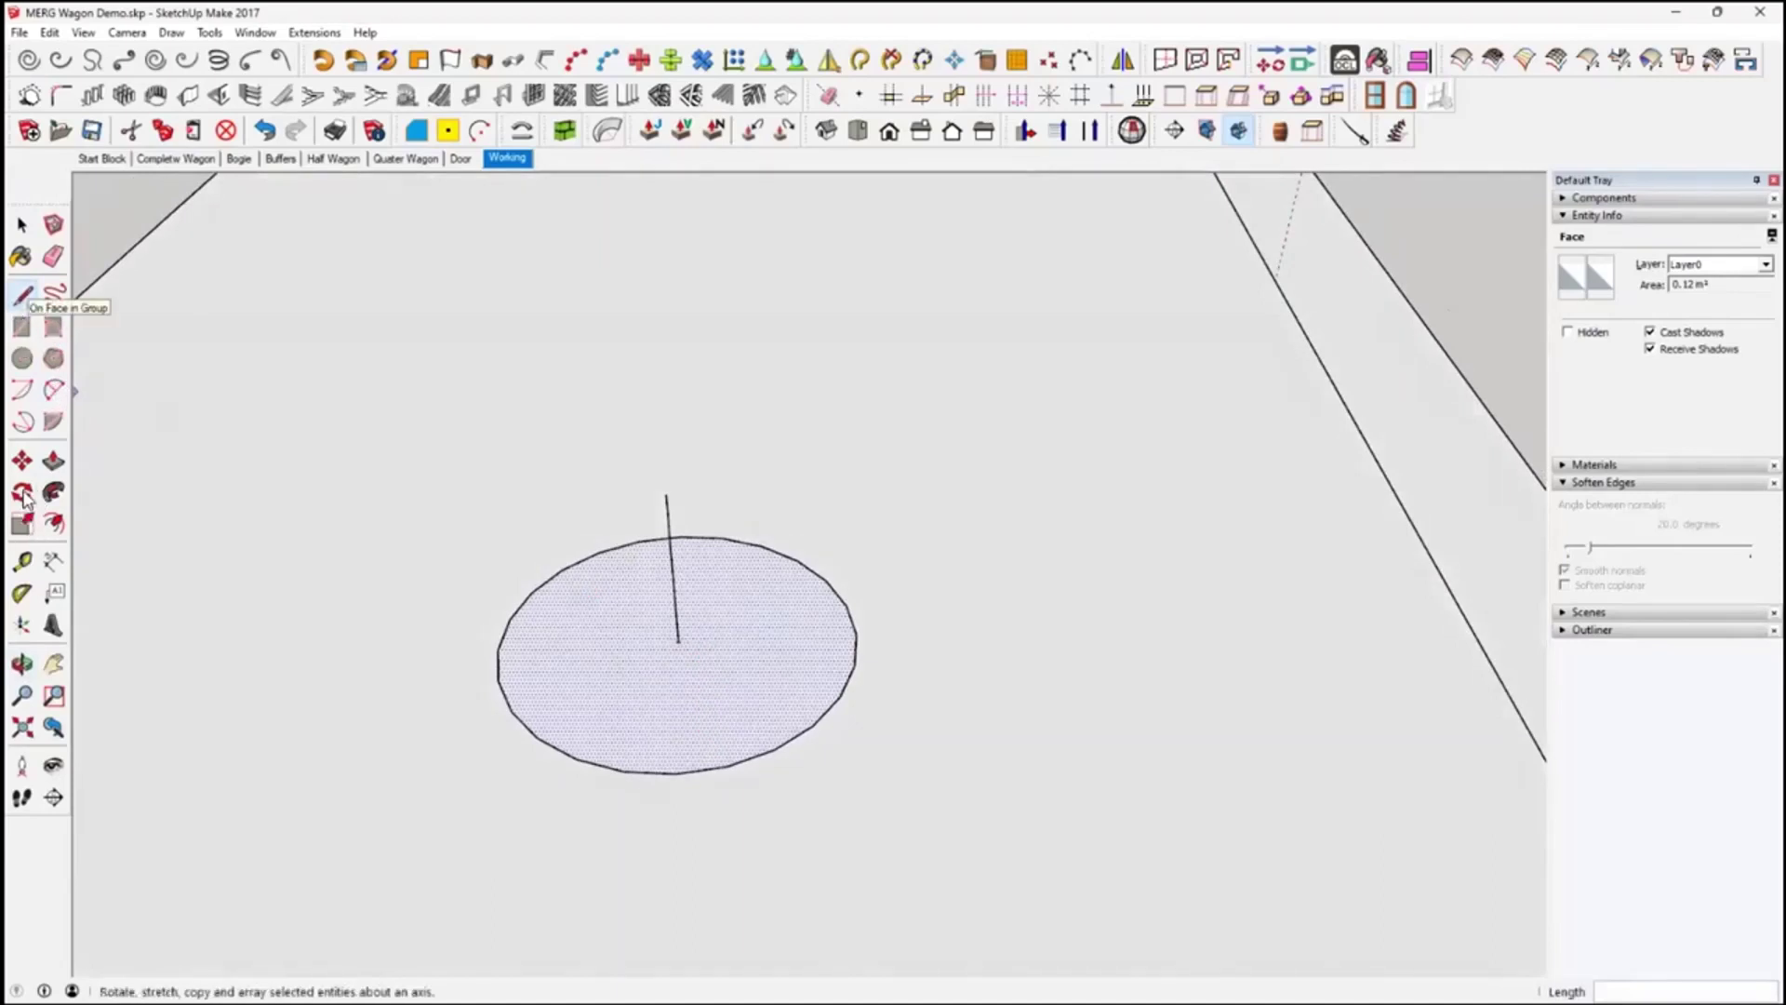
left_click(22, 295)
left_click(678, 642)
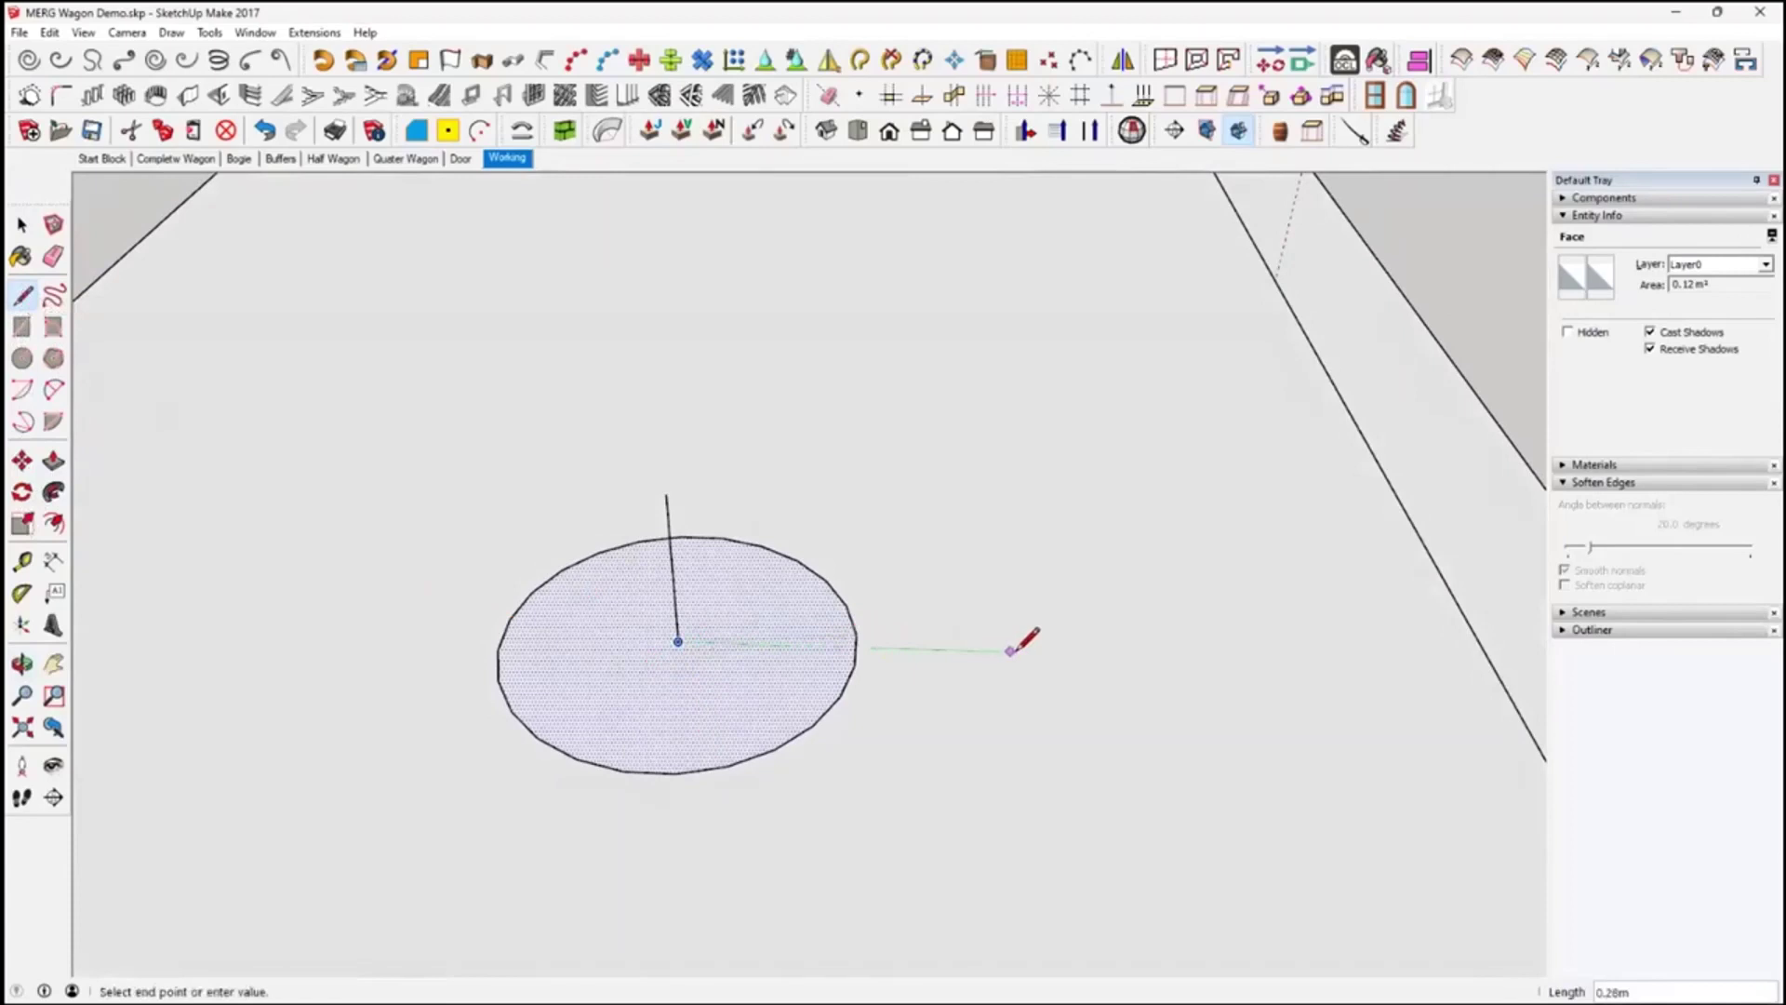
left_click(857, 646)
key("Escape")
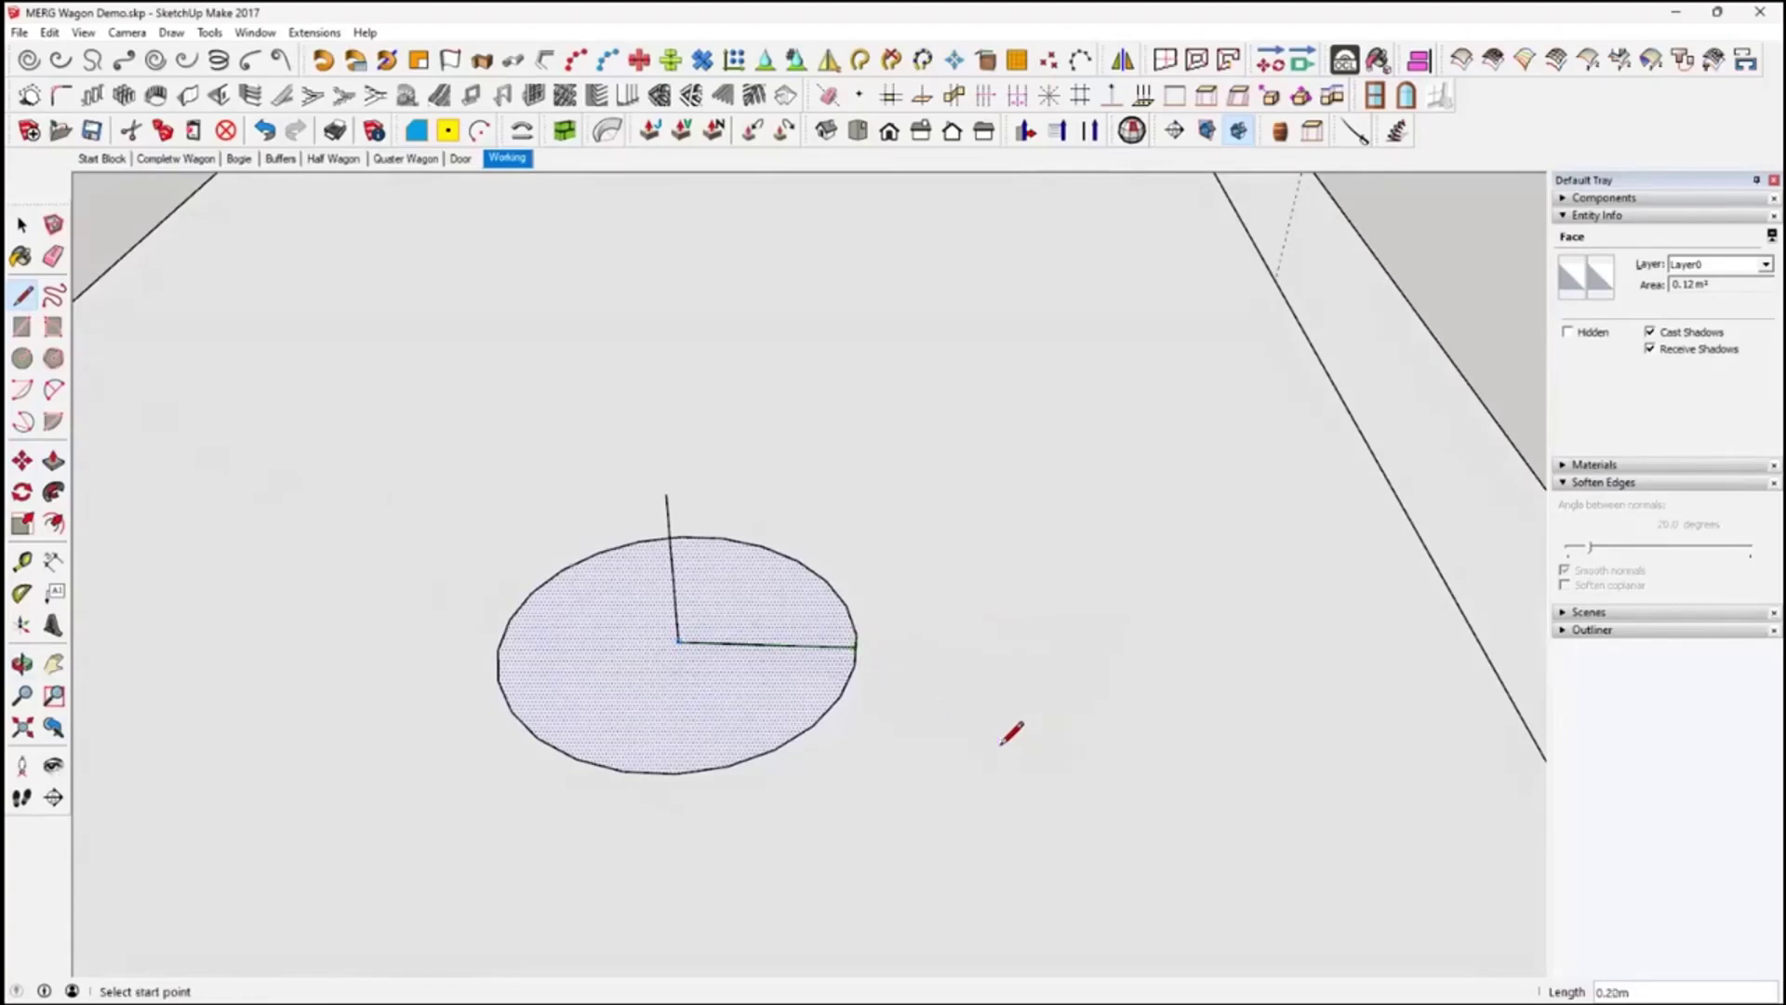
left_click(53, 391)
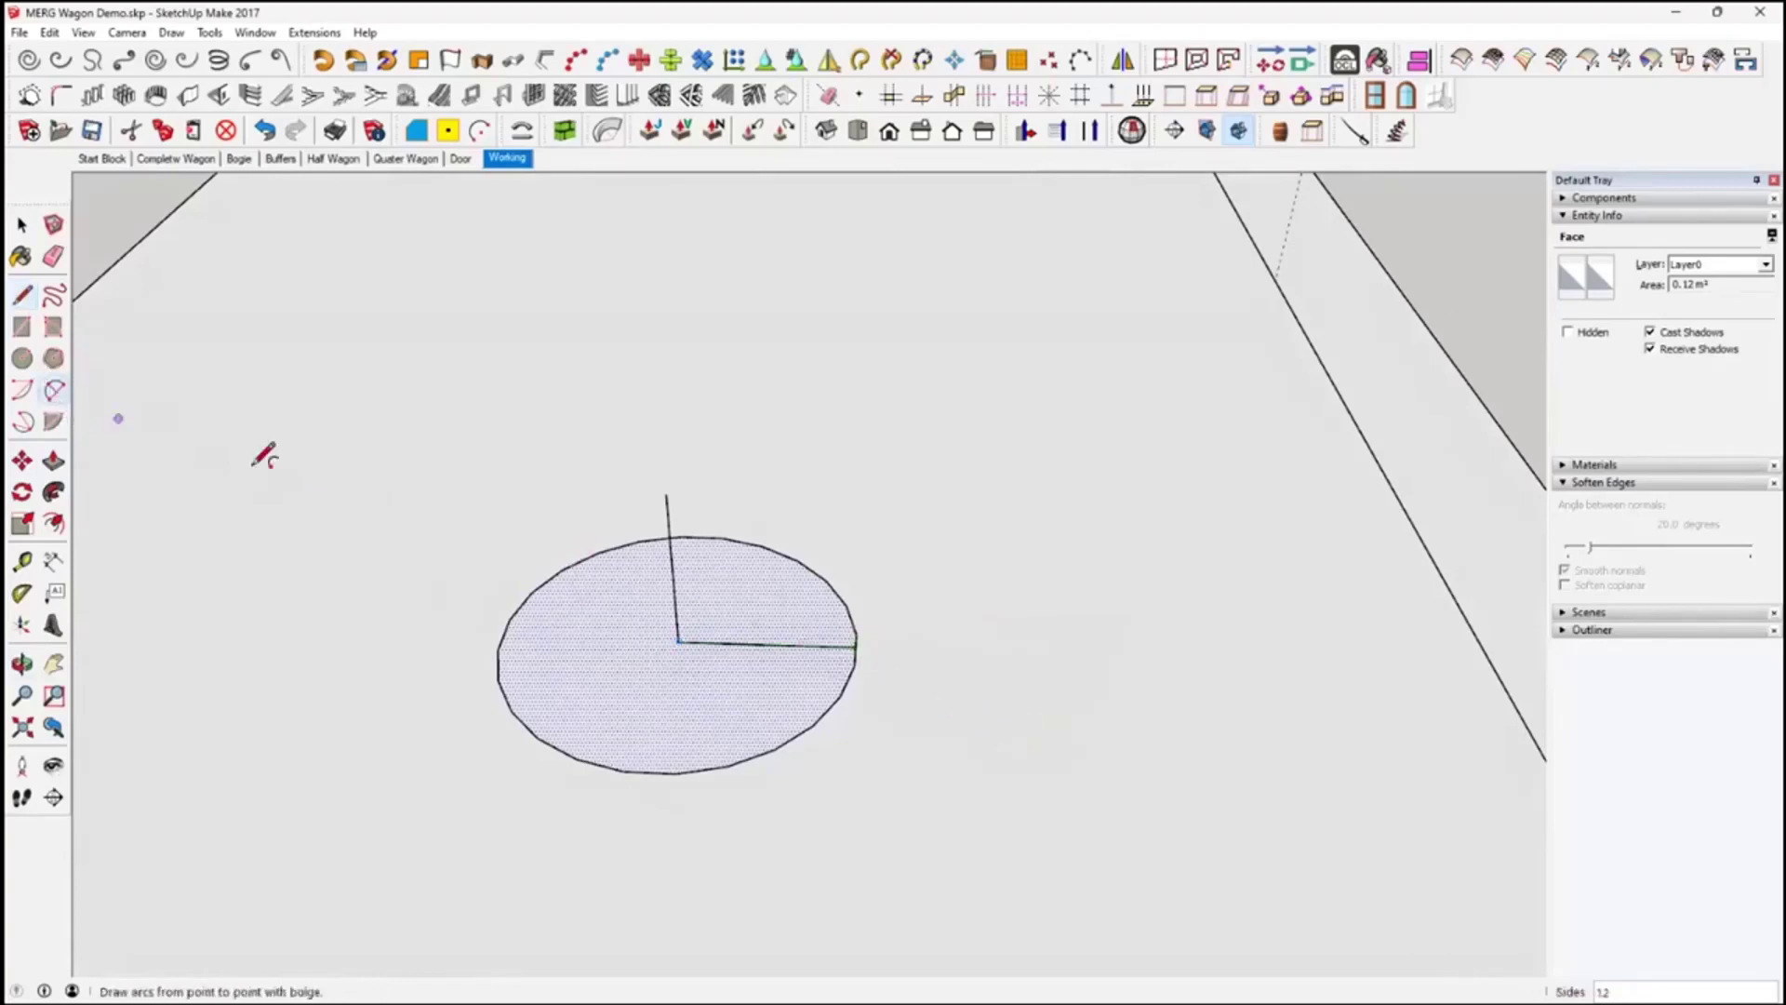
middle_click_drag(251, 421, 112, 382)
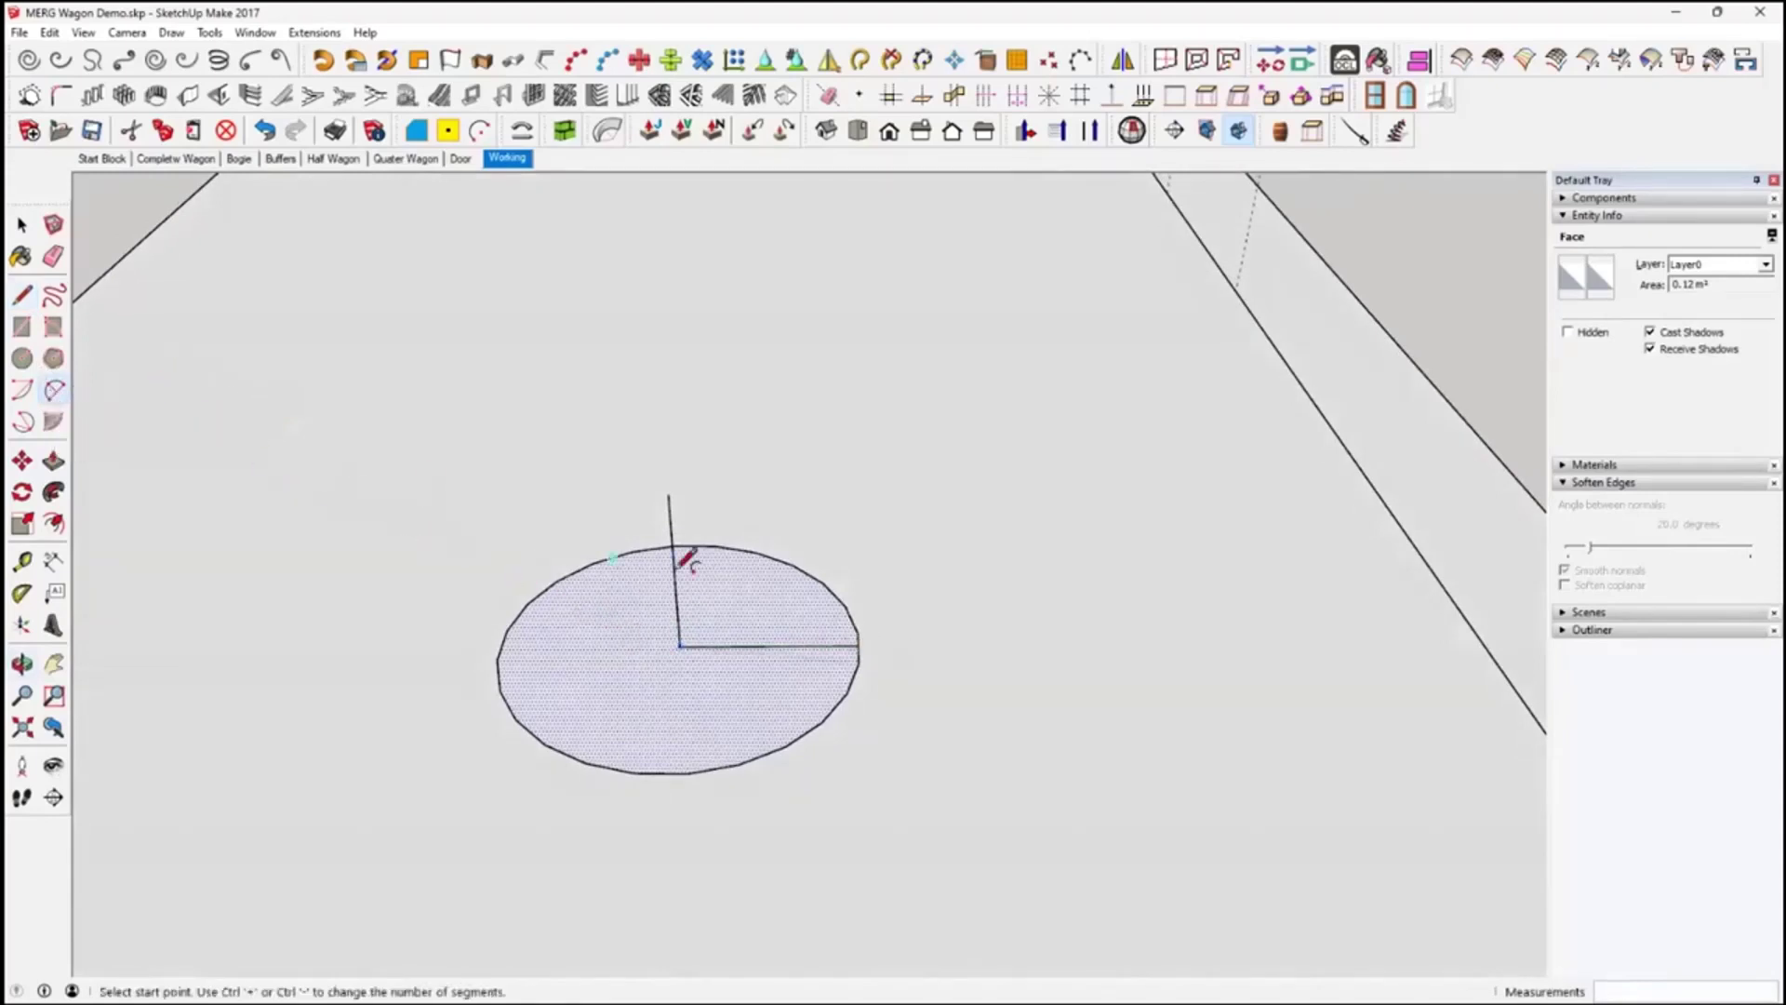
left_click(22, 224)
Draw a short vertical line along the blue axis from the radius line's end on the circle's edge
scroll(814, 633, "up", 2)
middle_click_drag(820, 643, 866, 604)
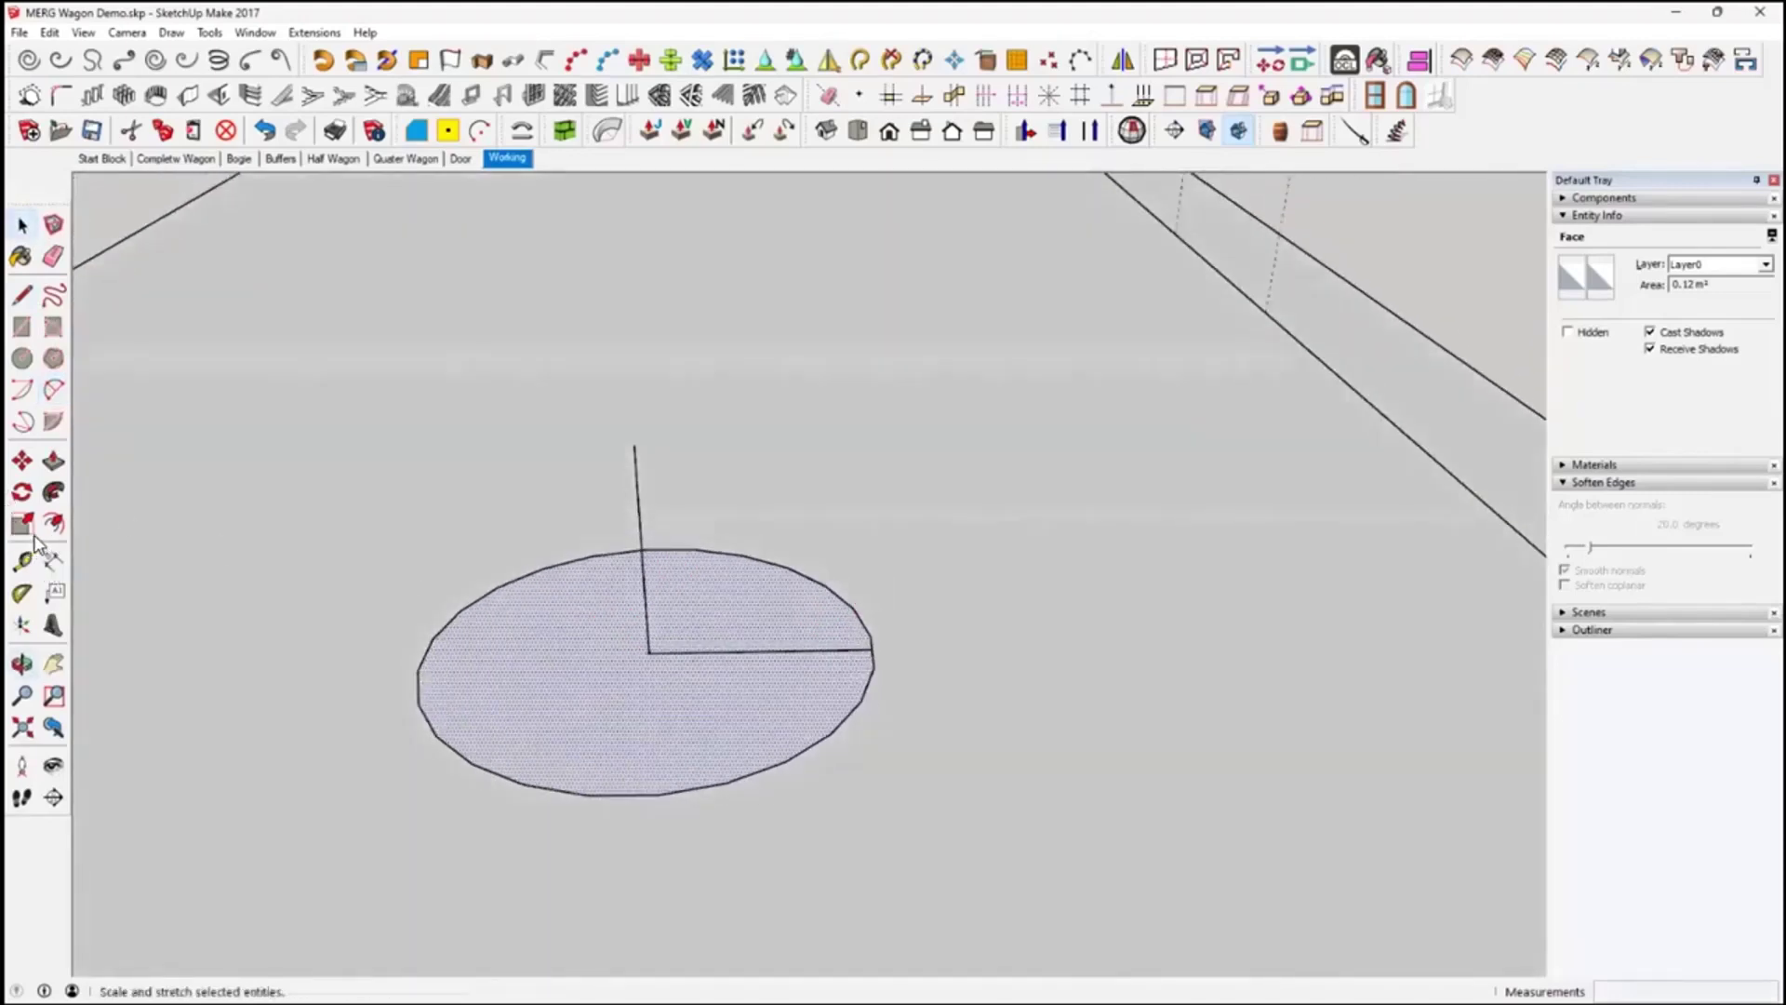
left_click(22, 295)
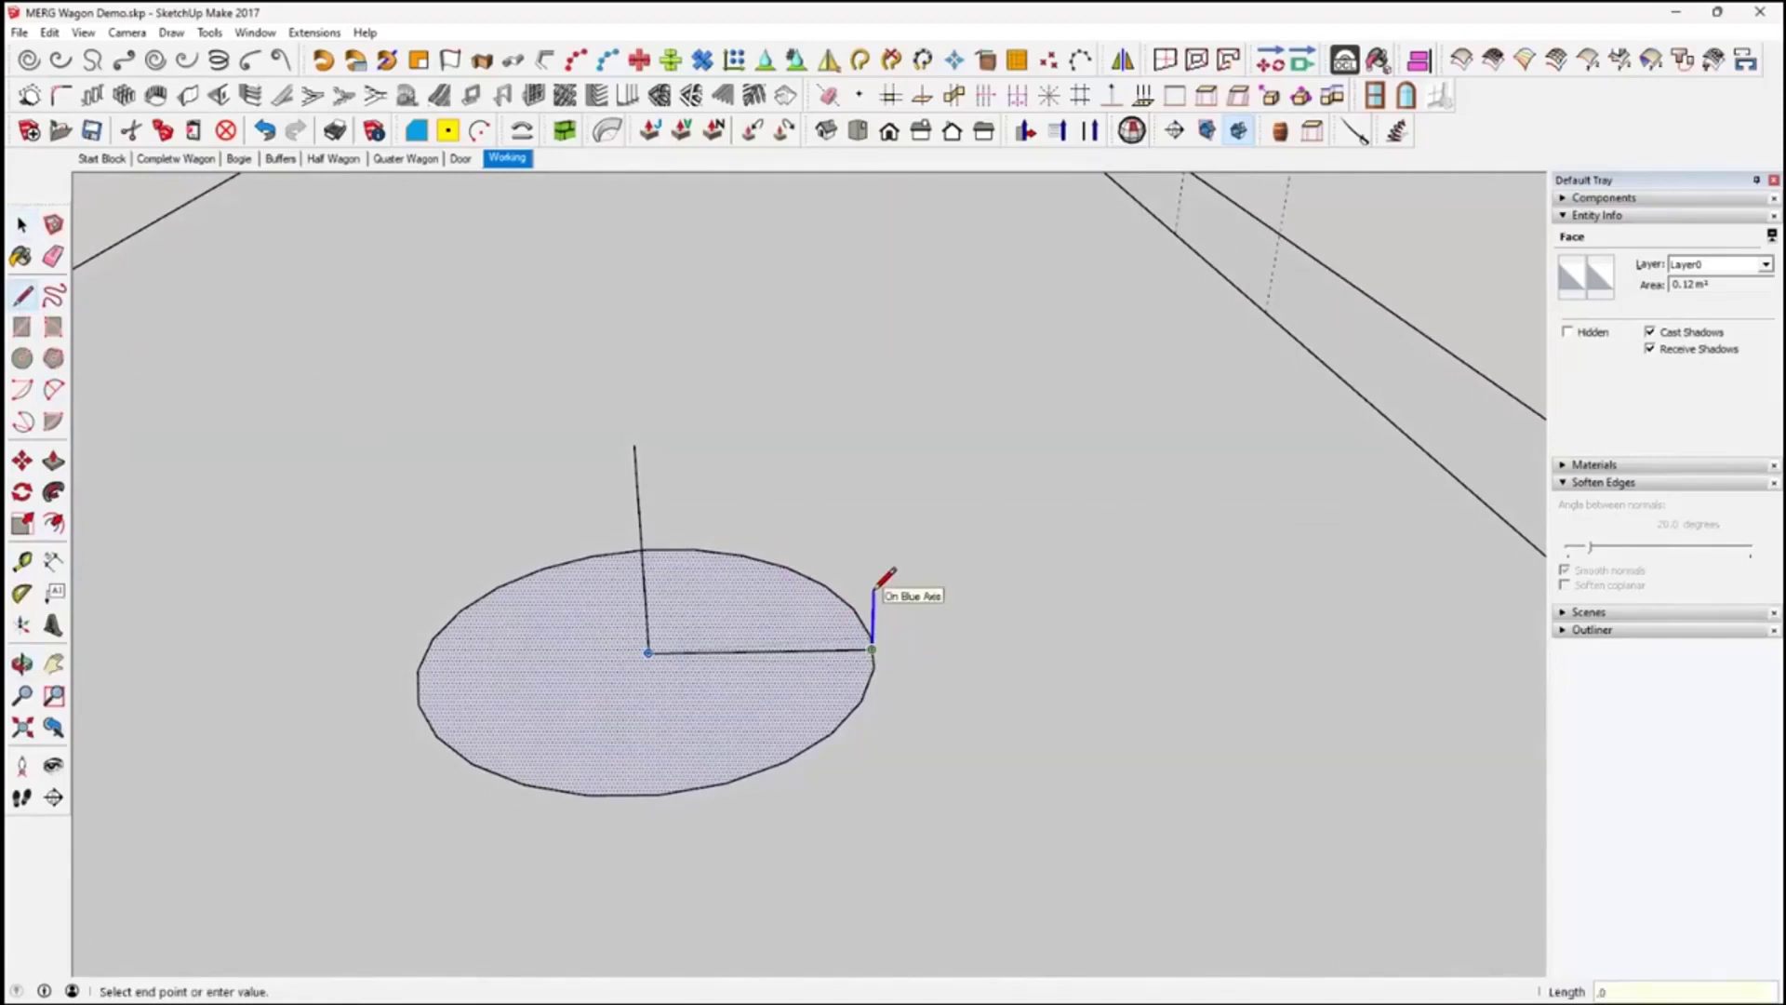
key("Return")
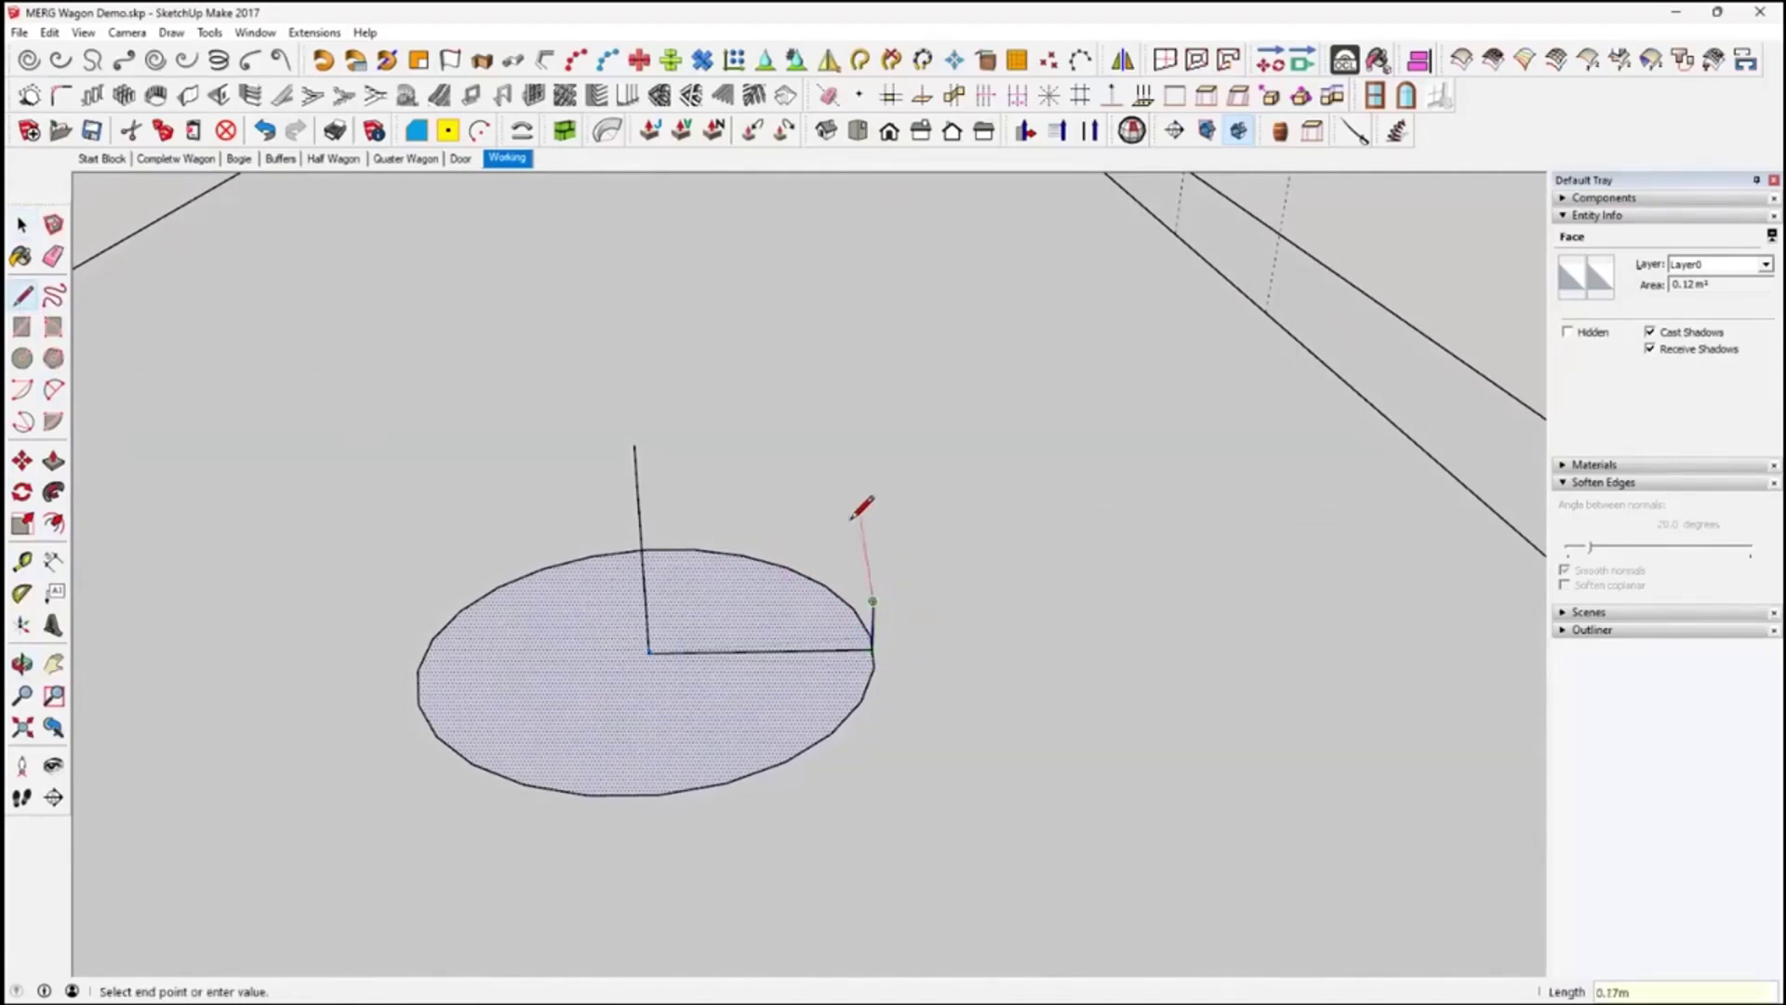
key("Escape")
Close the rivet profile with an arc bulging about 0.04 m between the two vertical lines' top ends, and reverse the resulting face
left_click(53, 390)
left_click(634, 445)
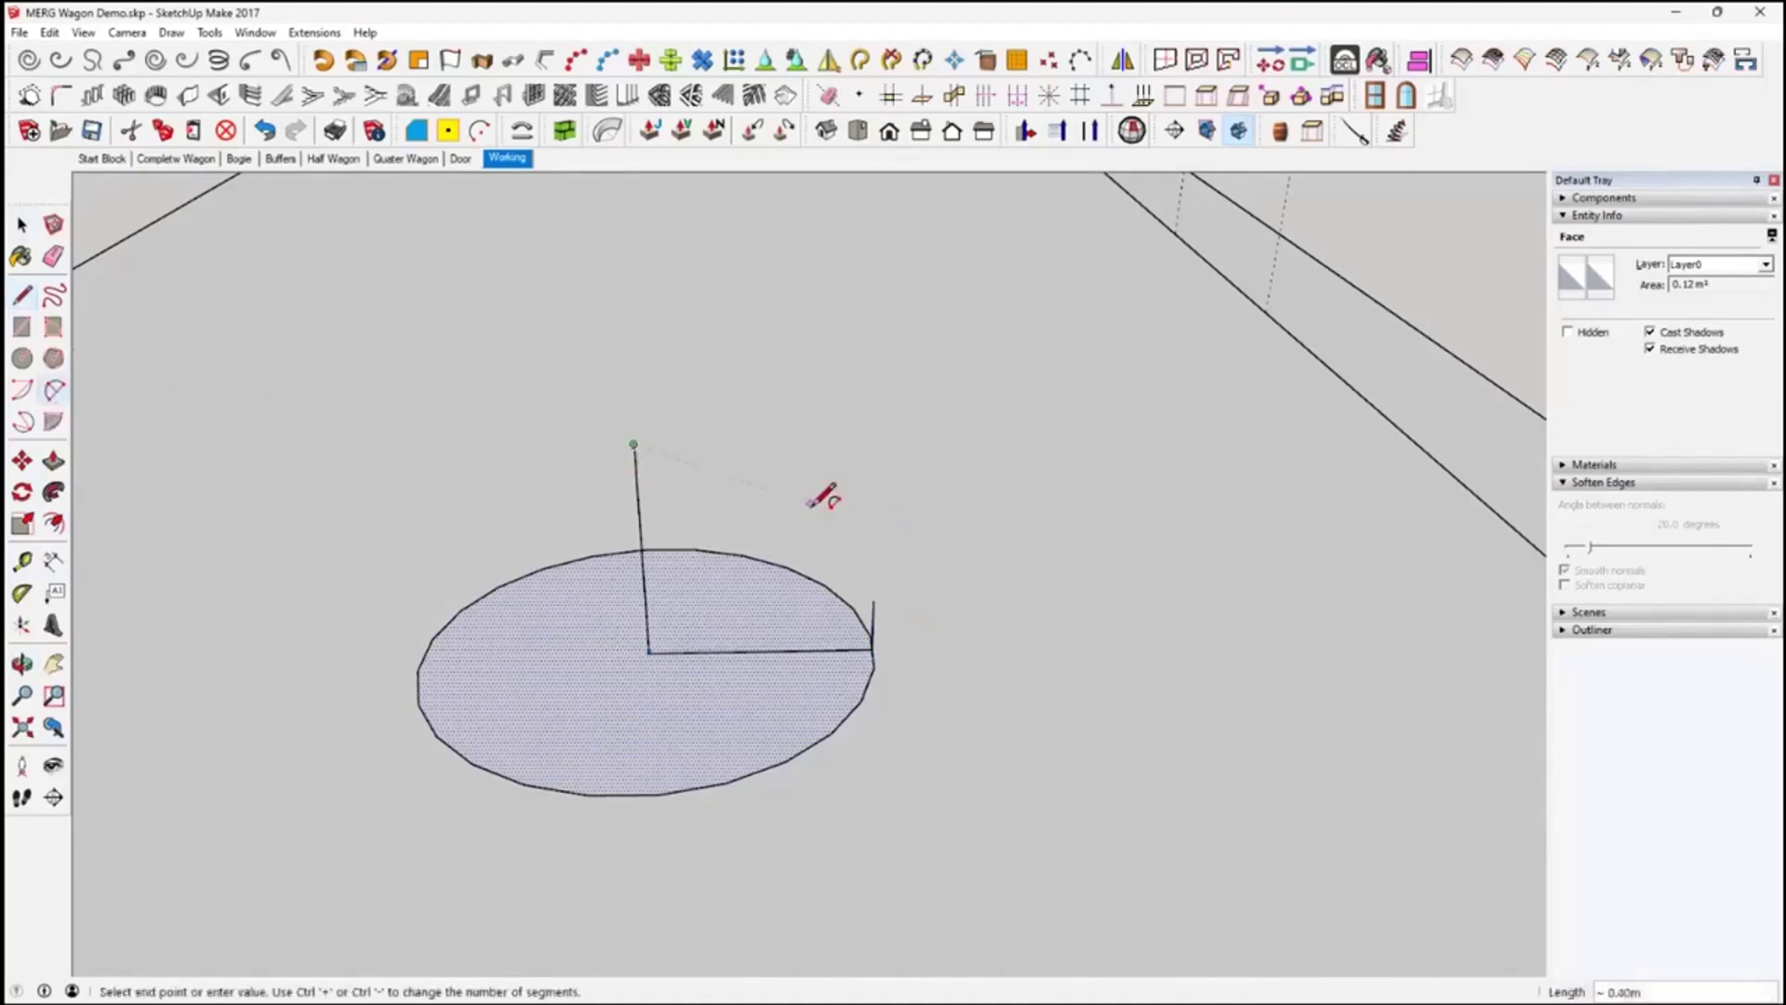
left_click(872, 600)
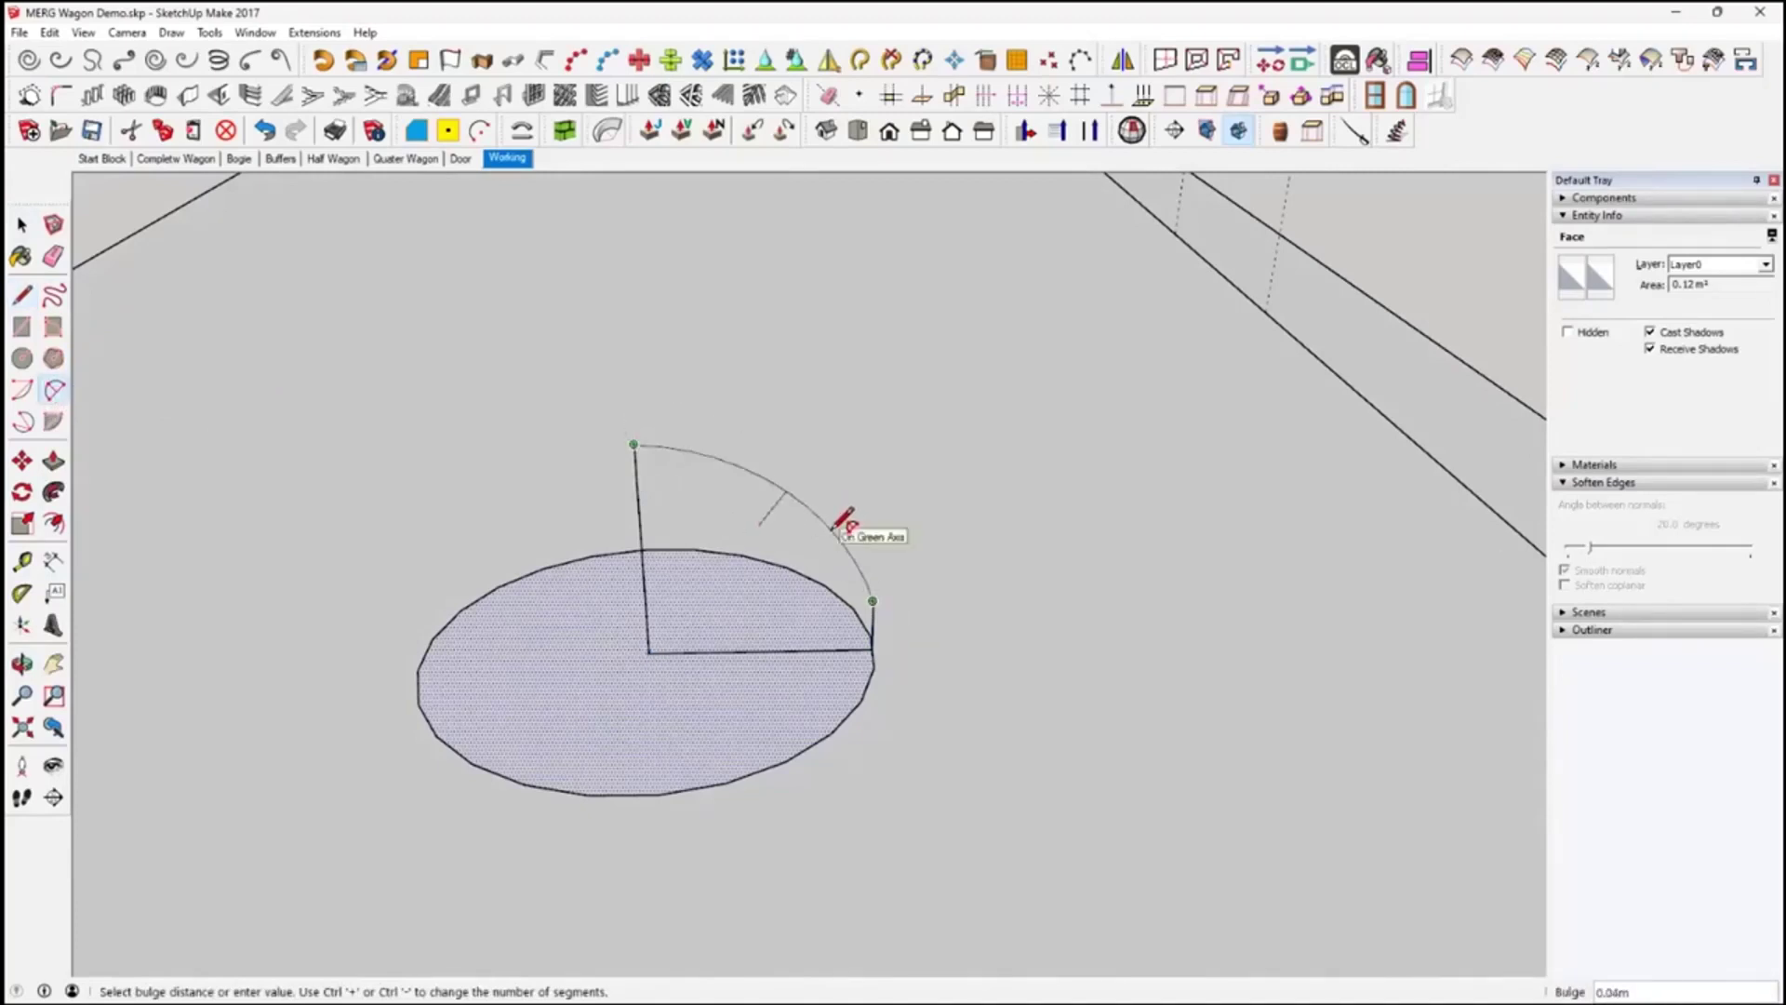
left_click(835, 528)
middle_click_drag(996, 558, 789, 572)
right_click(775, 577)
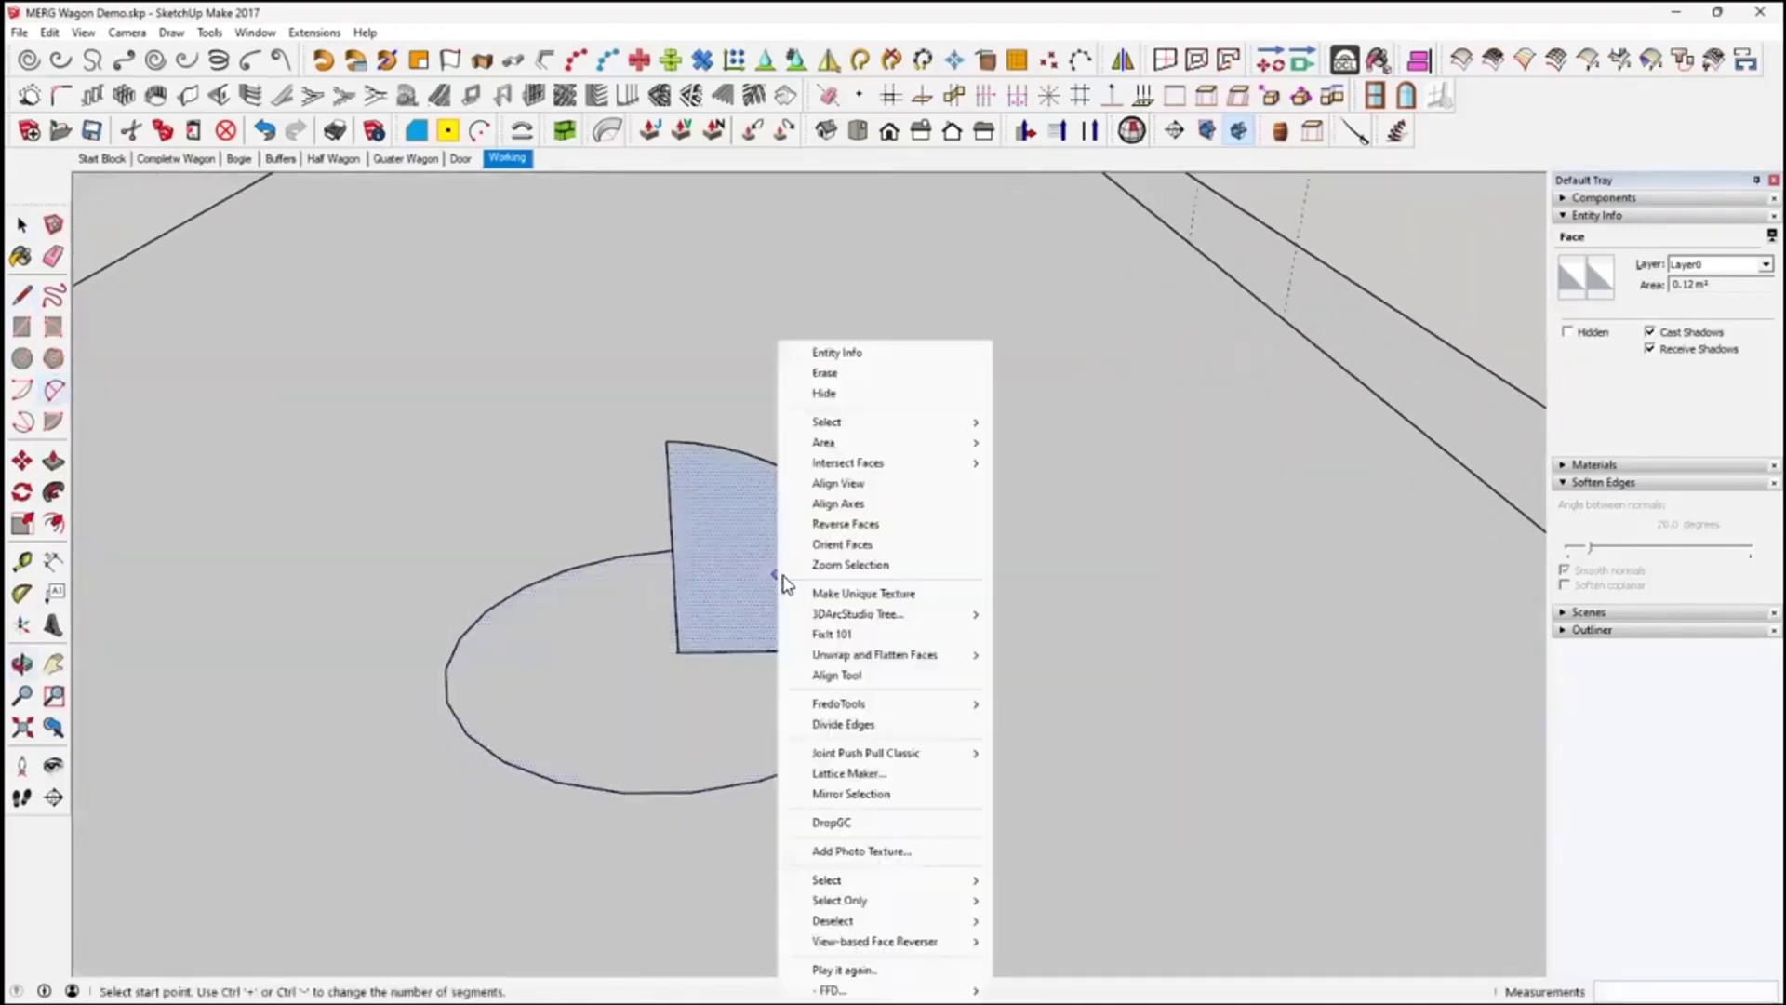
left_click(845, 523)
Sweep the rivet profile around the circle with Follow Me to form a domed rivet head
key("space")
middle_click_drag(649, 642, 717, 717)
left_click(724, 739)
left_click(731, 798)
left_click(735, 741)
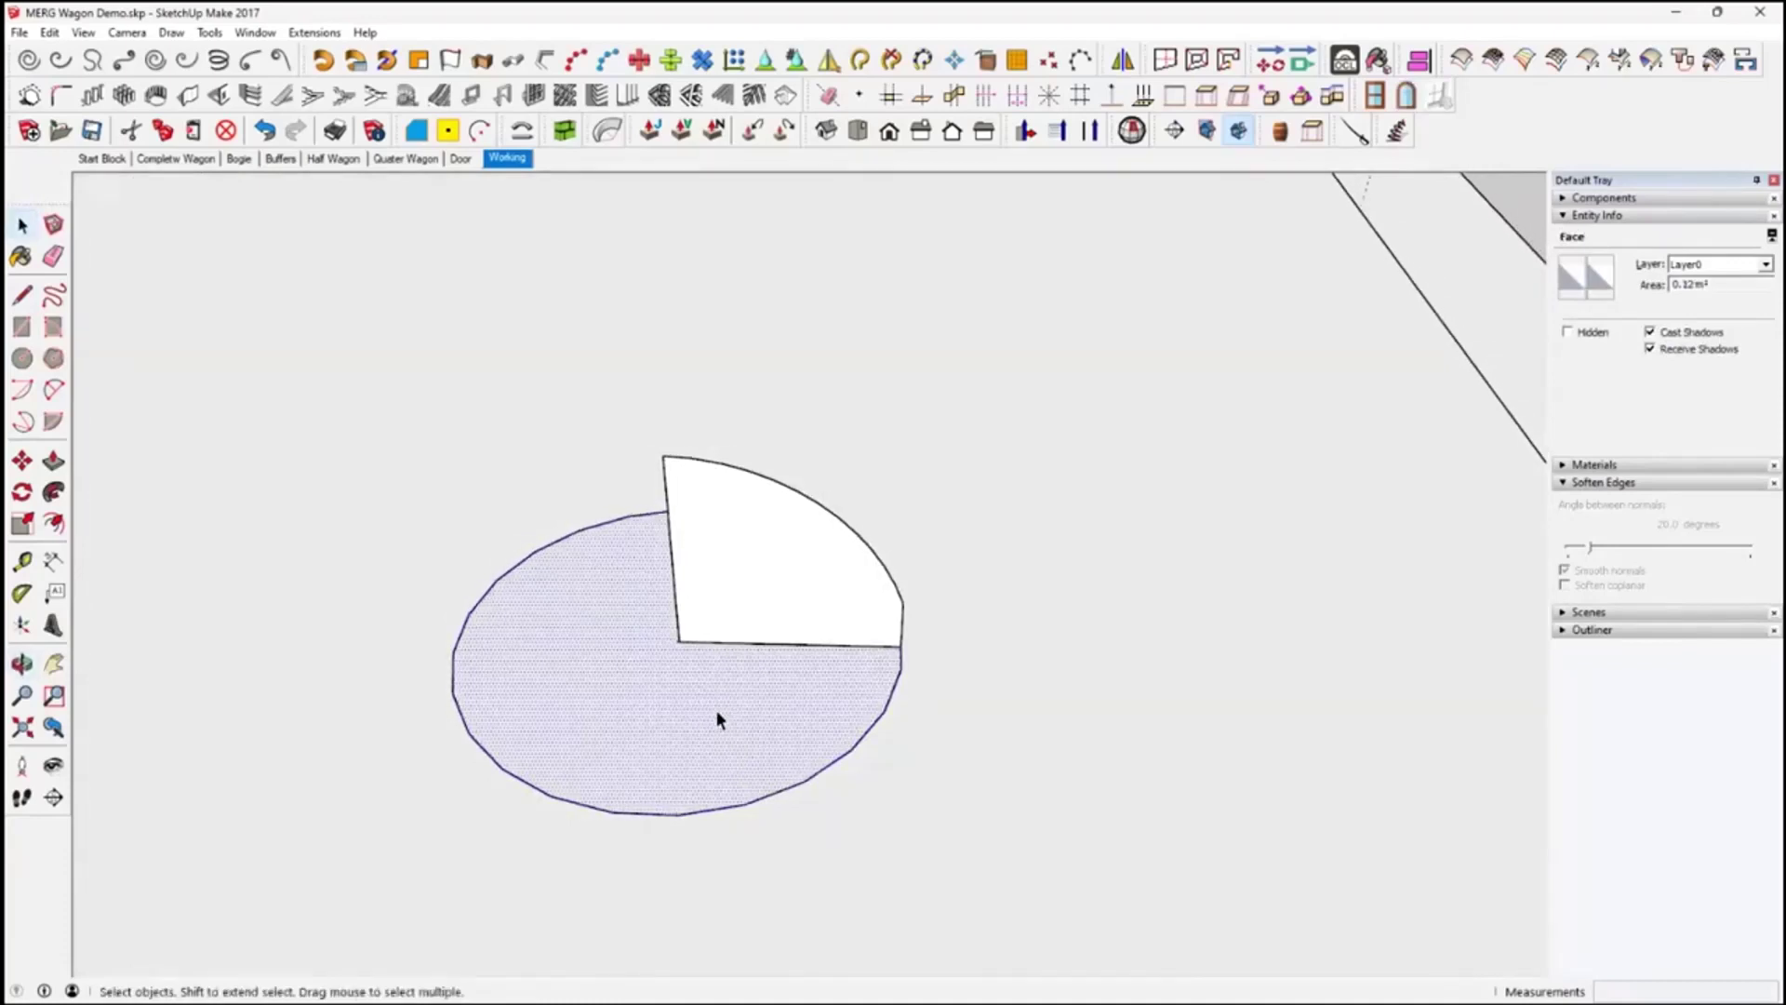
left_click(53, 494)
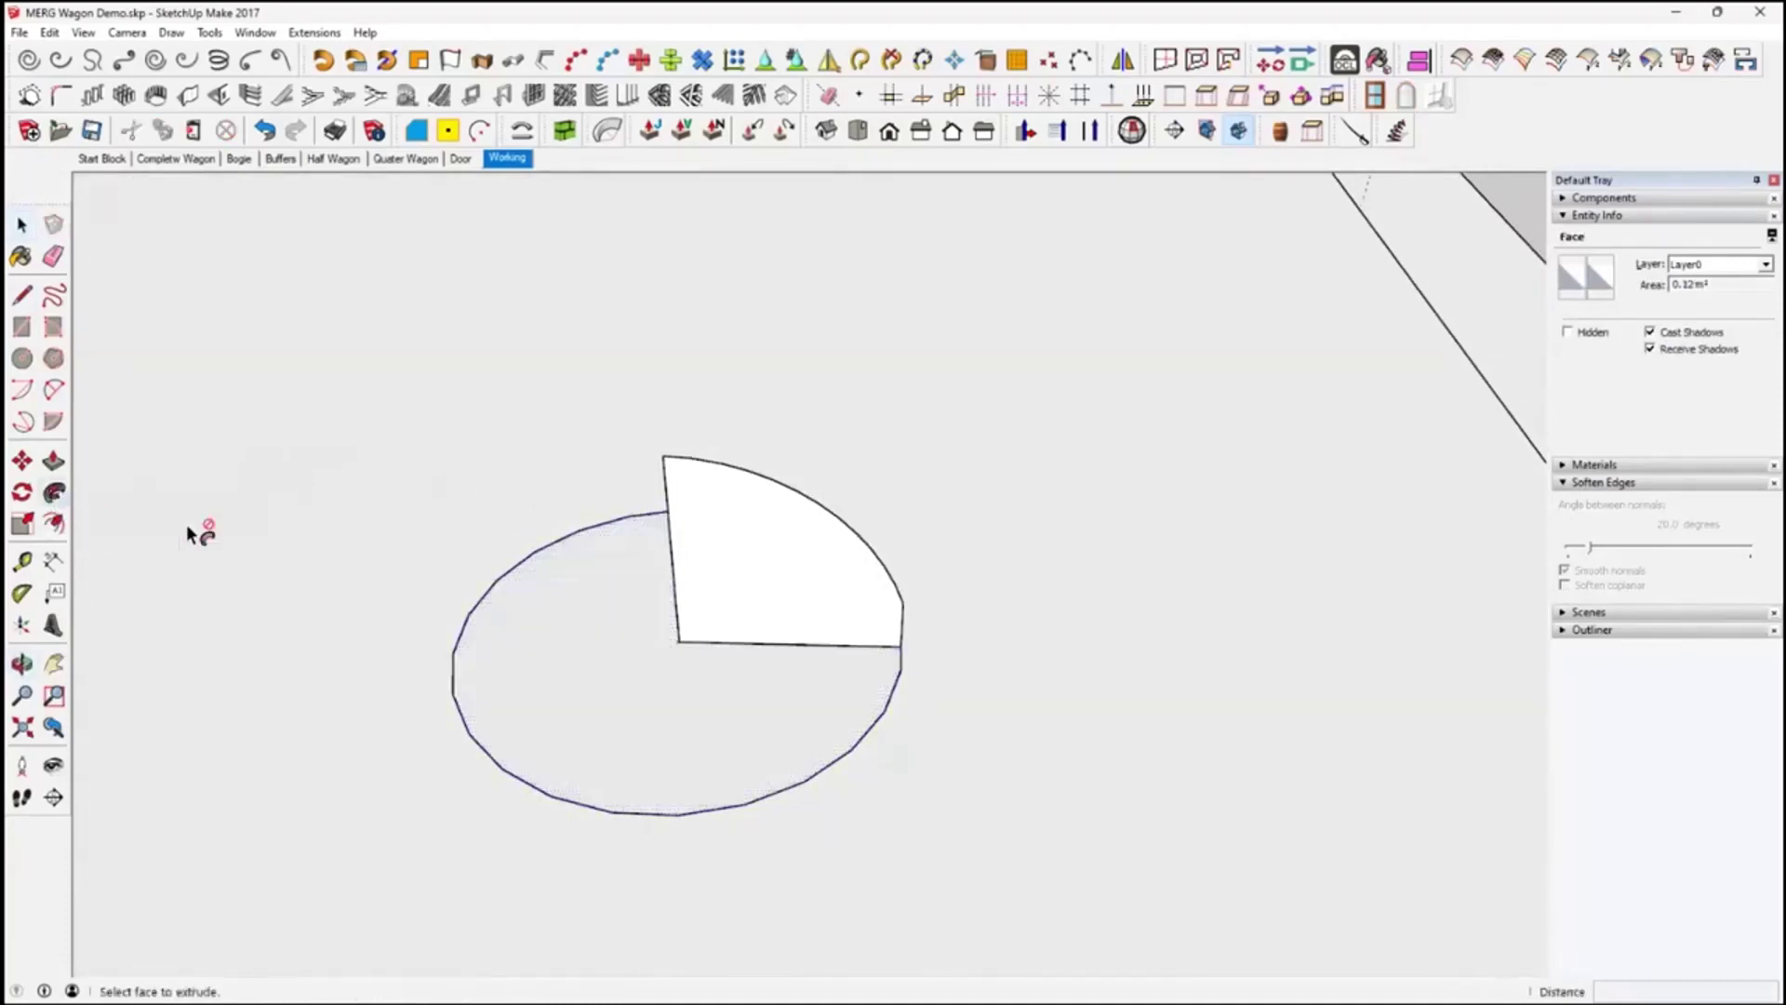
left_click(824, 604)
Select the whole rivet dome and move it off the door frame's top into the empty space beside the door
middle_click_drag(951, 696, 941, 431)
key("p")
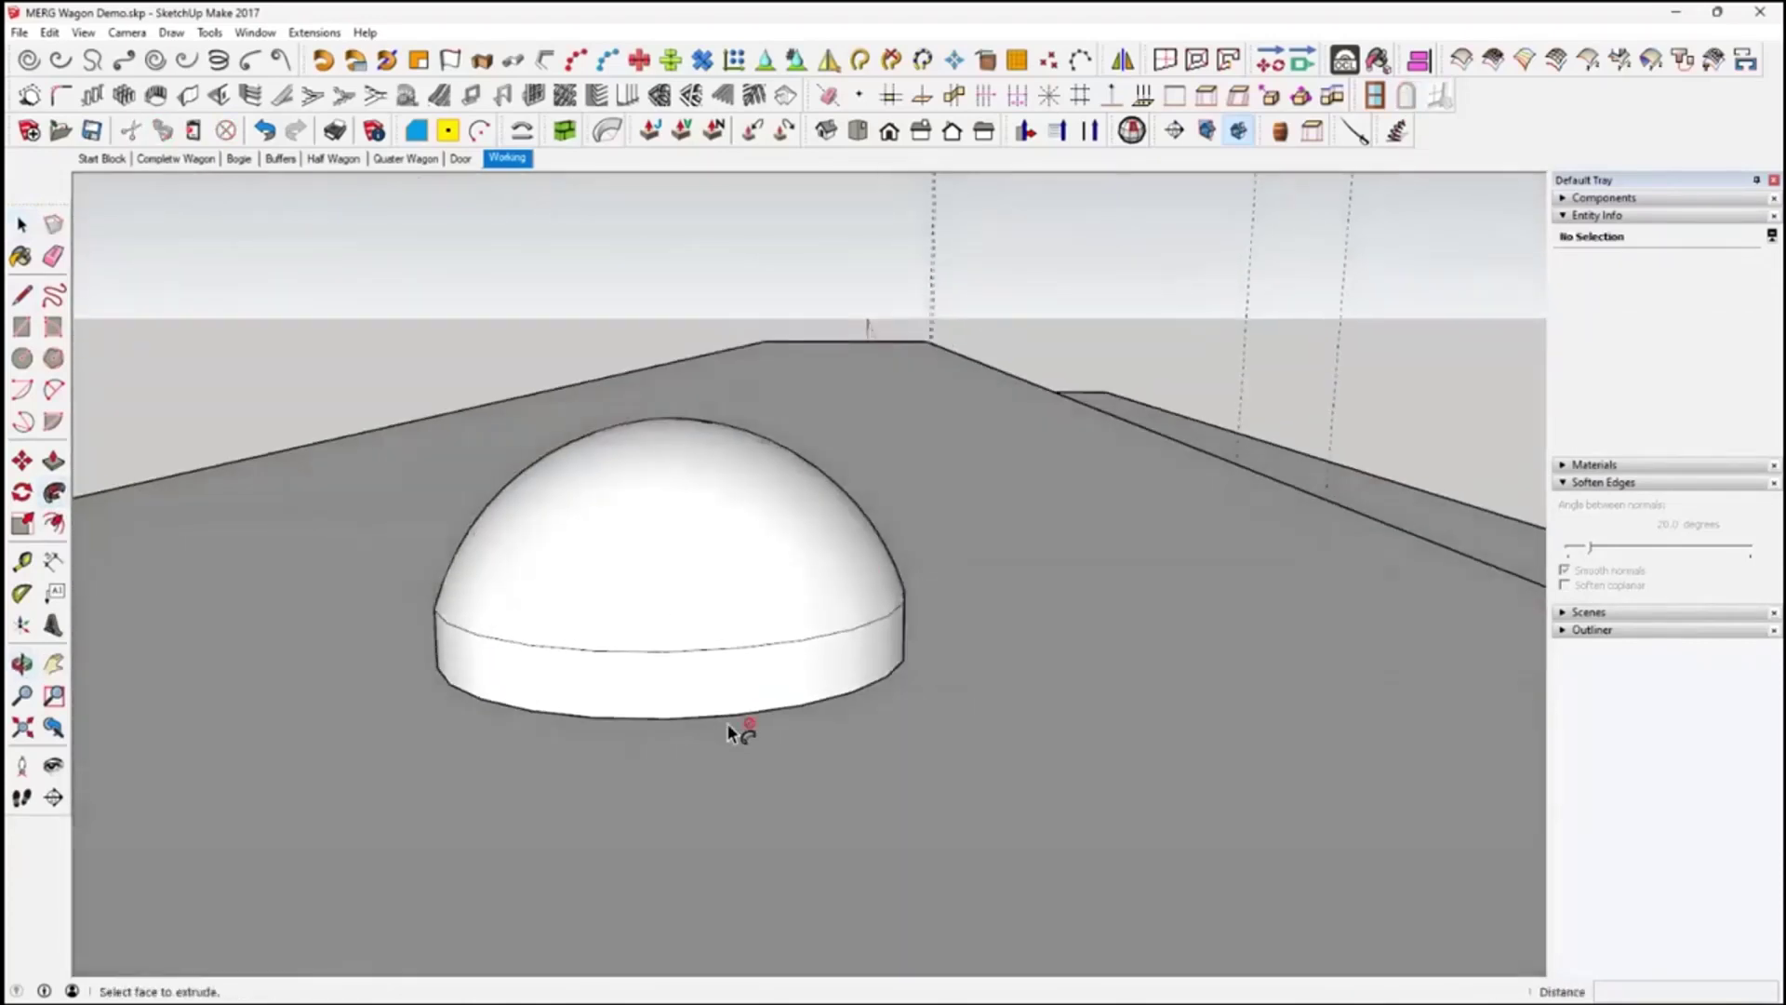
scroll(734, 717, "down", 4)
middle_click_drag(723, 707, 662, 612)
key("space")
triple_click(753, 598)
left_click(23, 460)
left_click(535, 607)
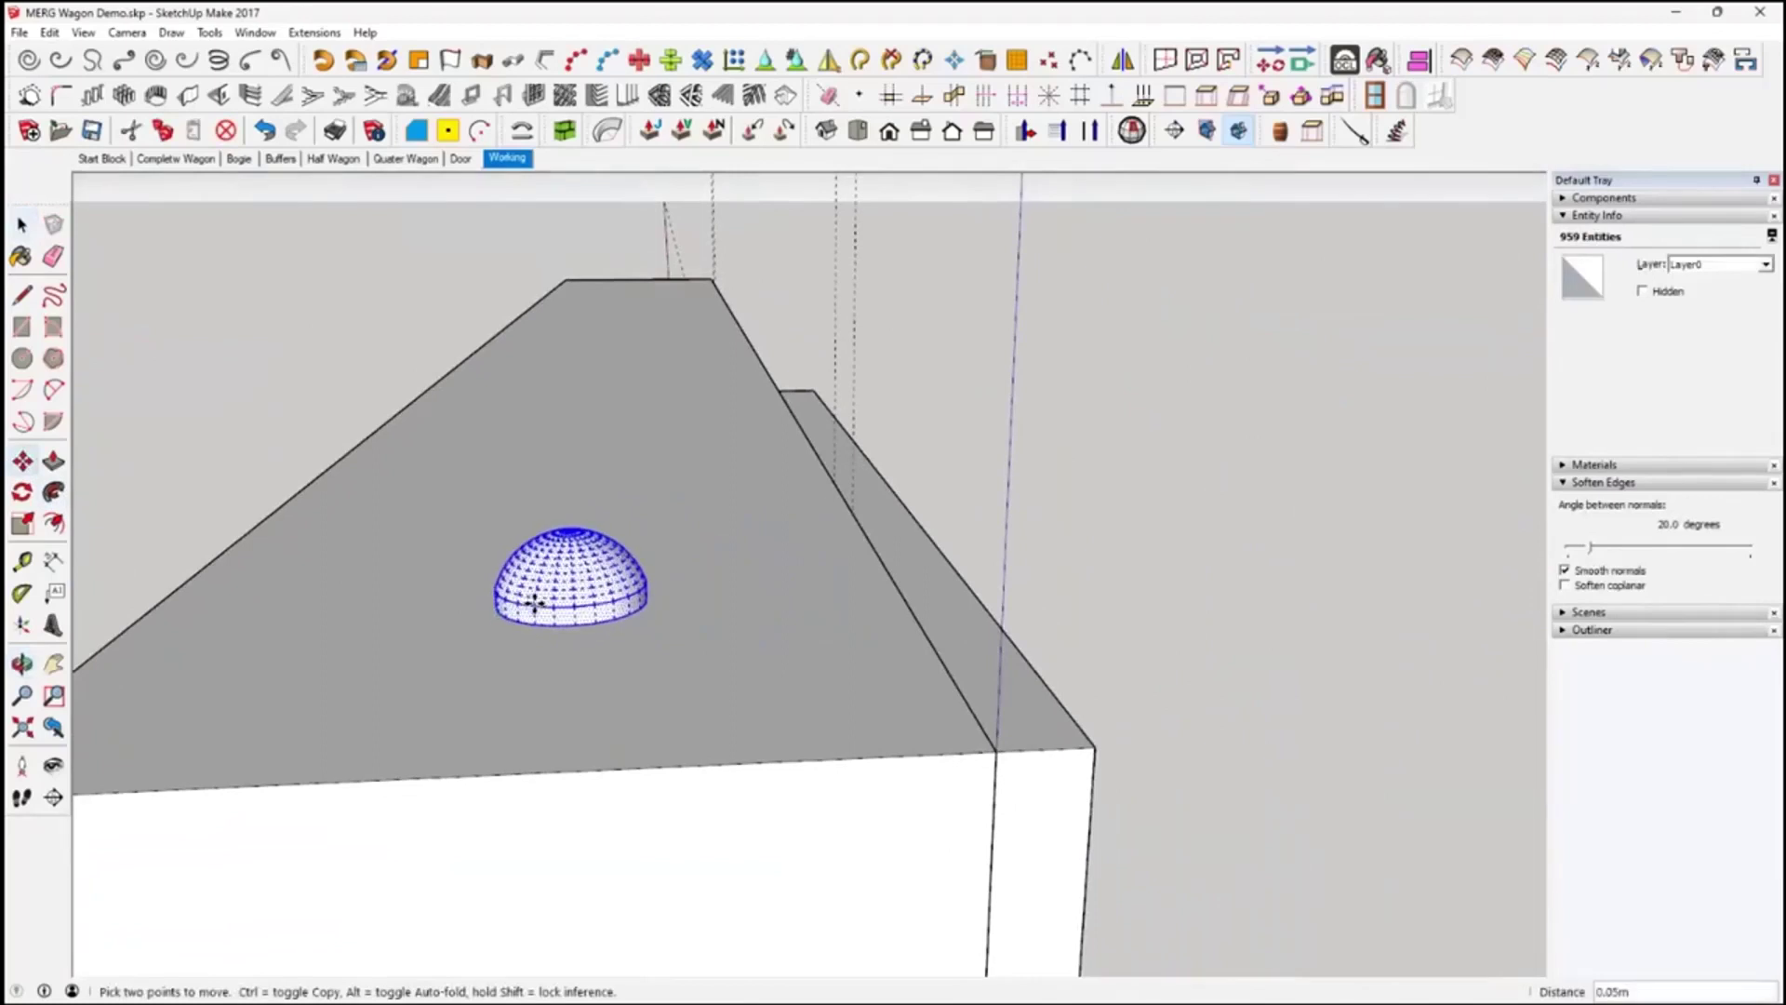
left_click(1247, 640)
Run FixIt 101 on the selected rivet dome to close its open underside and clean up the geometry
middle_click_drag(1236, 745, 1311, 617)
scroll(1197, 596, "up", 5)
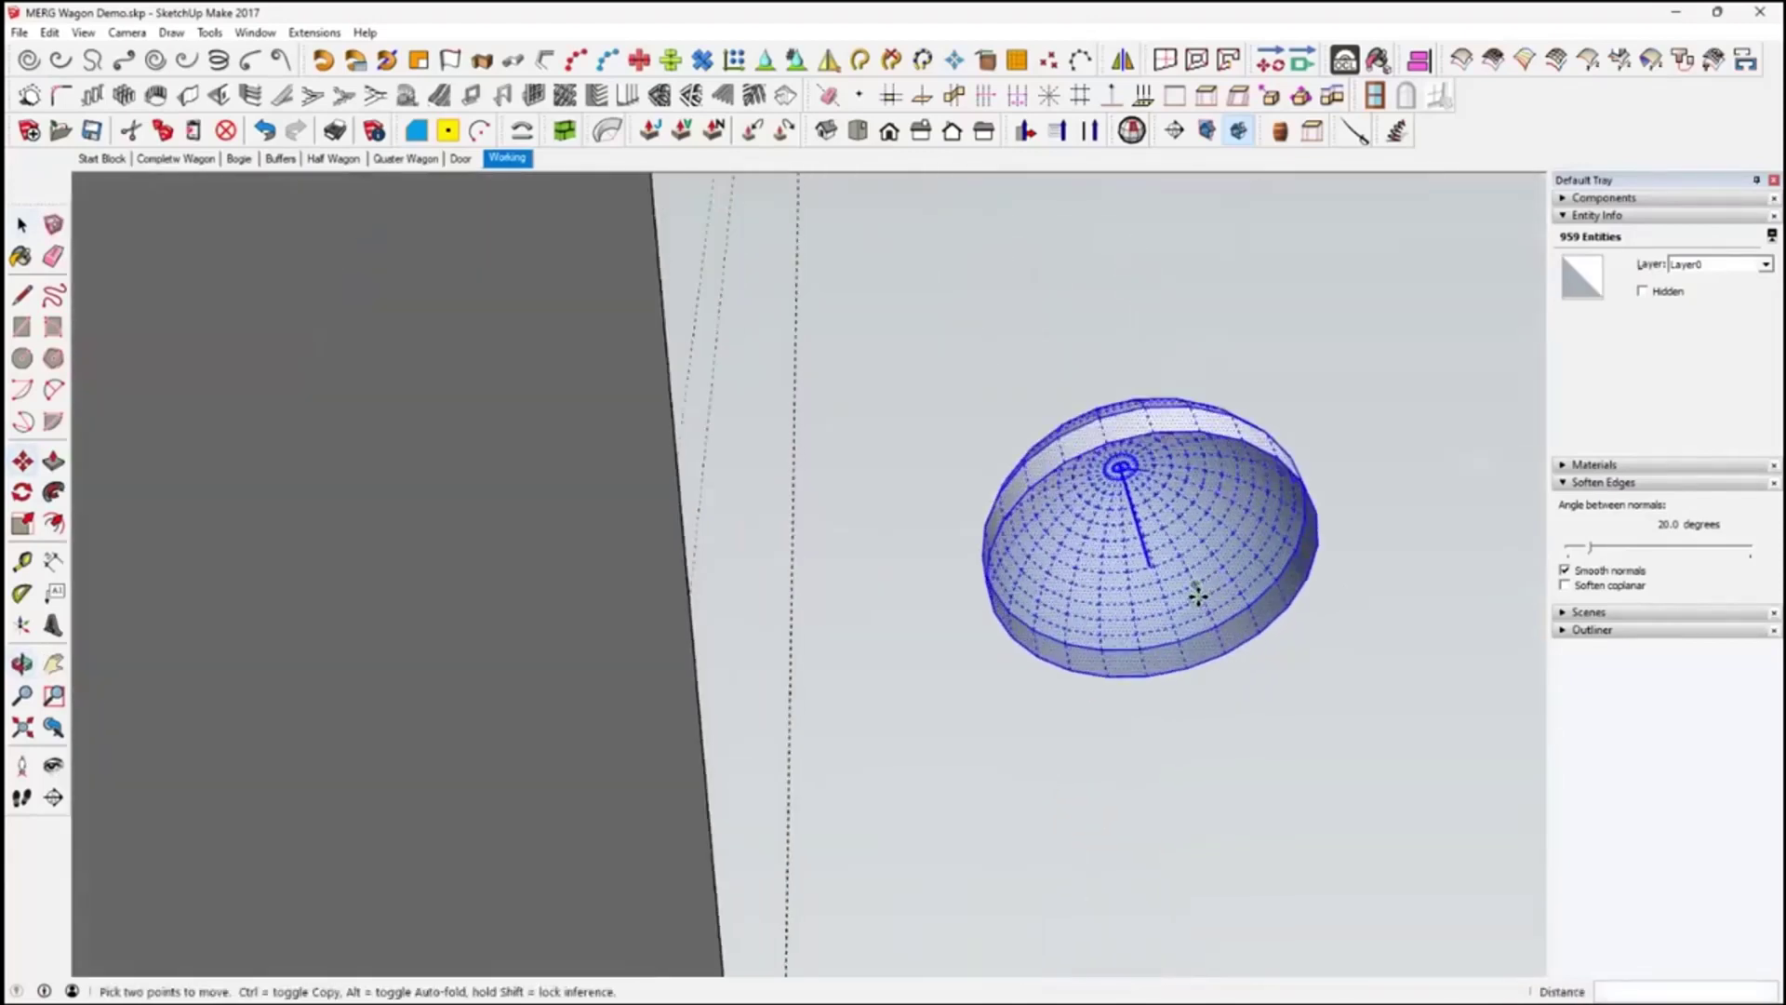
middle_click_drag(1198, 595, 1104, 654)
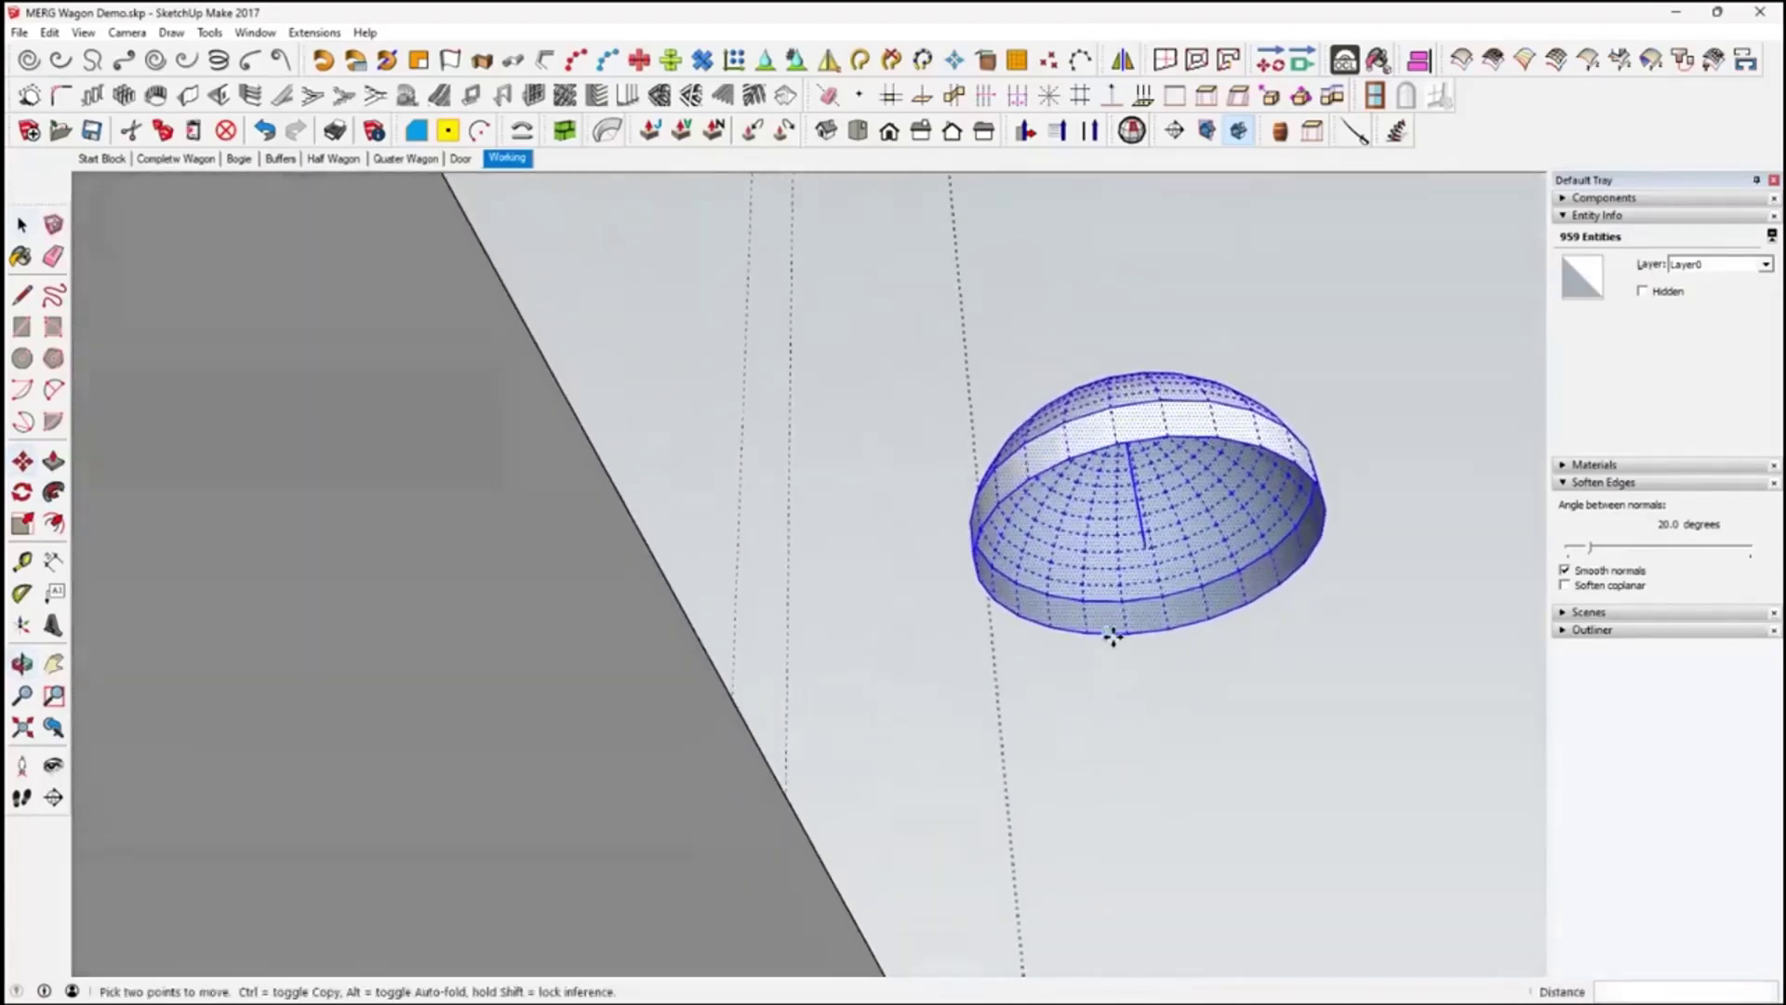
scroll(1115, 636, "up", 2)
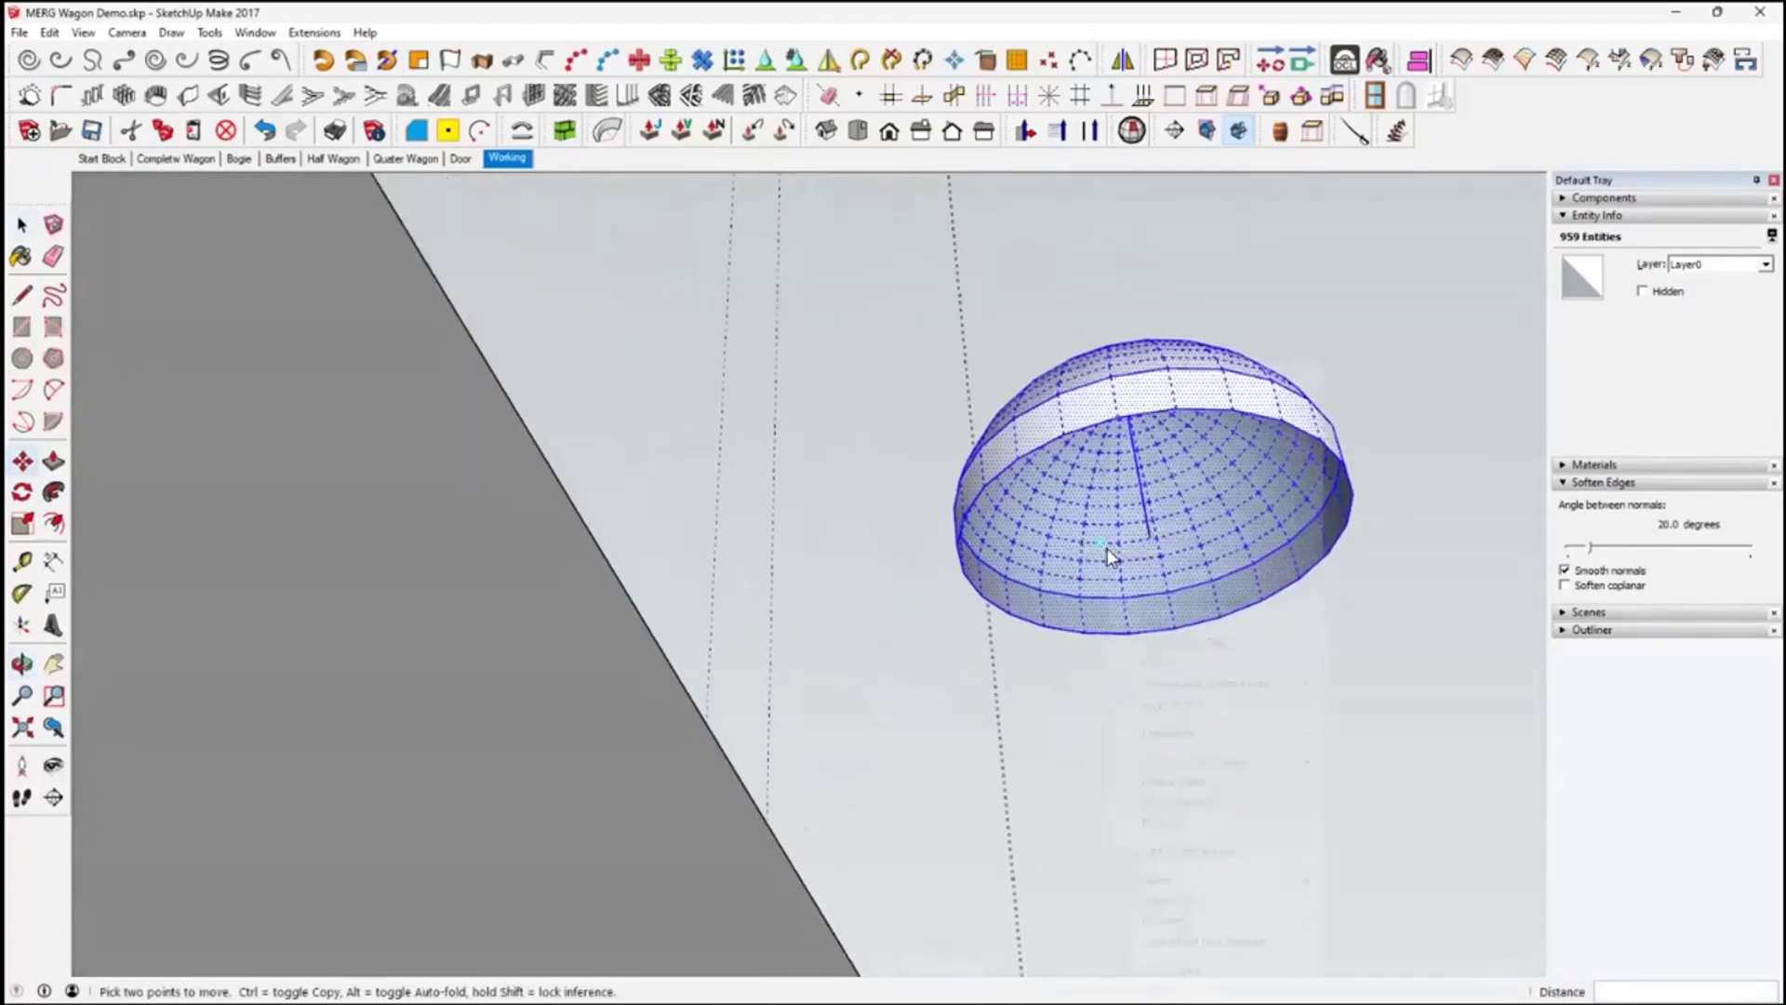
right_click(1107, 551)
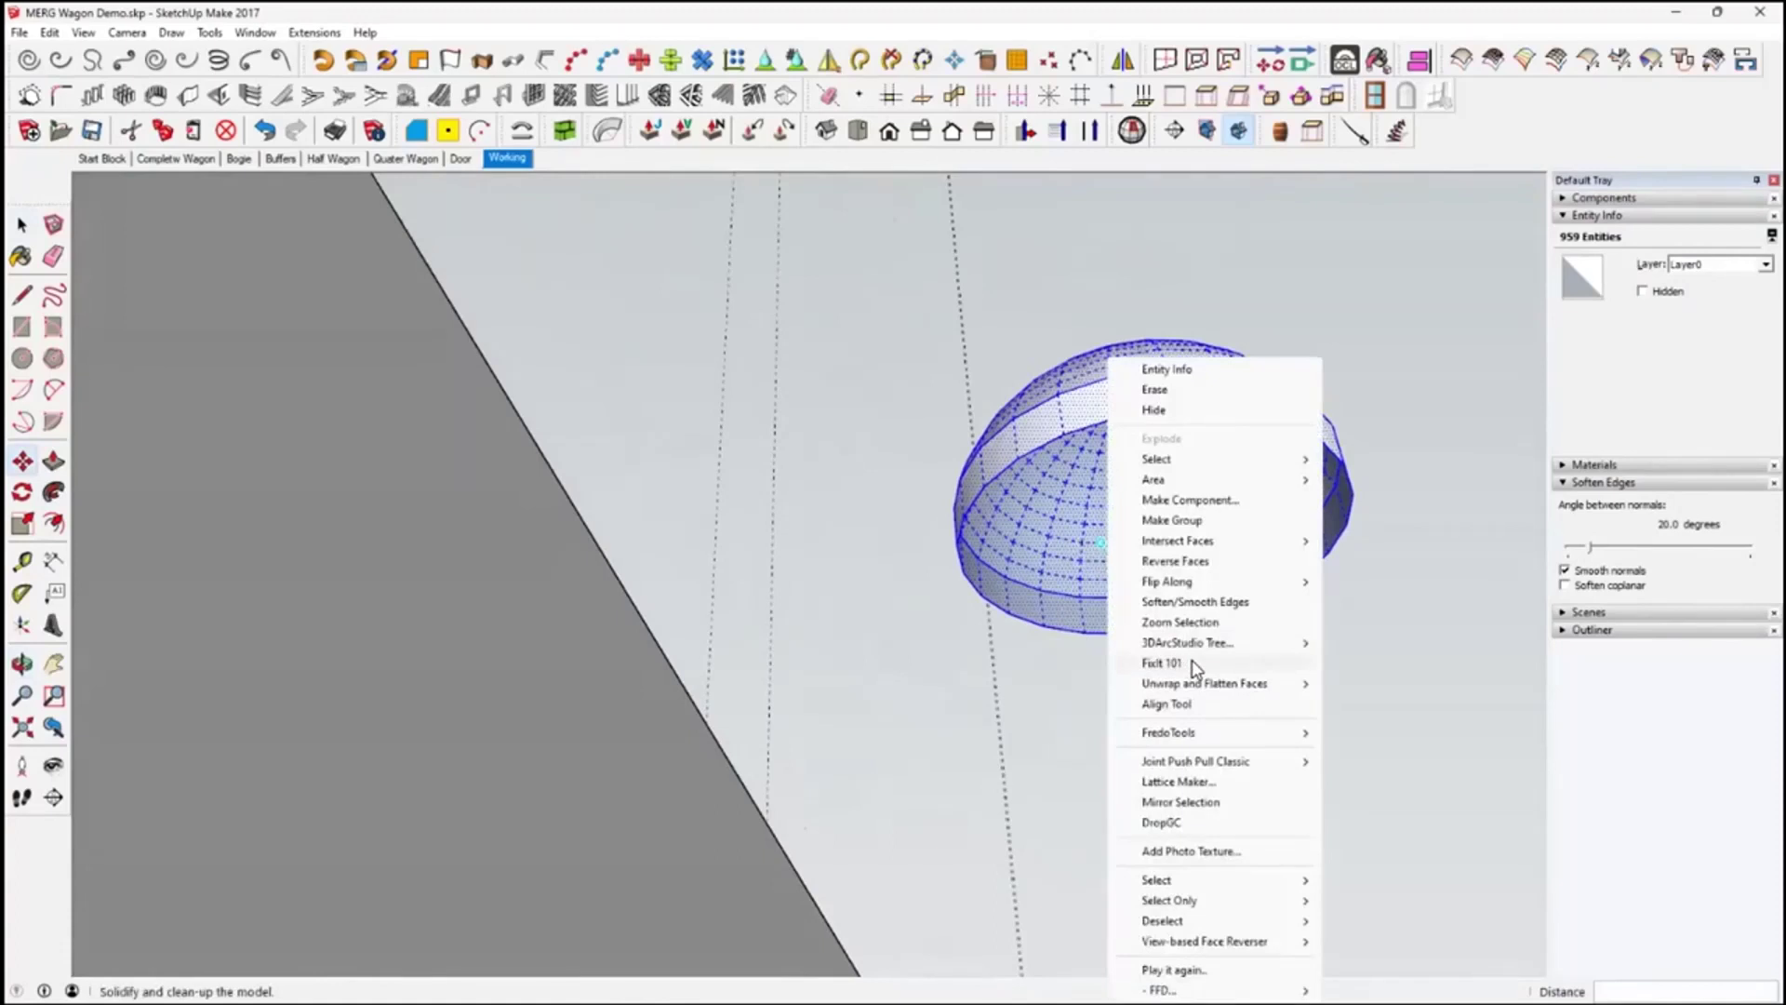
left_click(1163, 662)
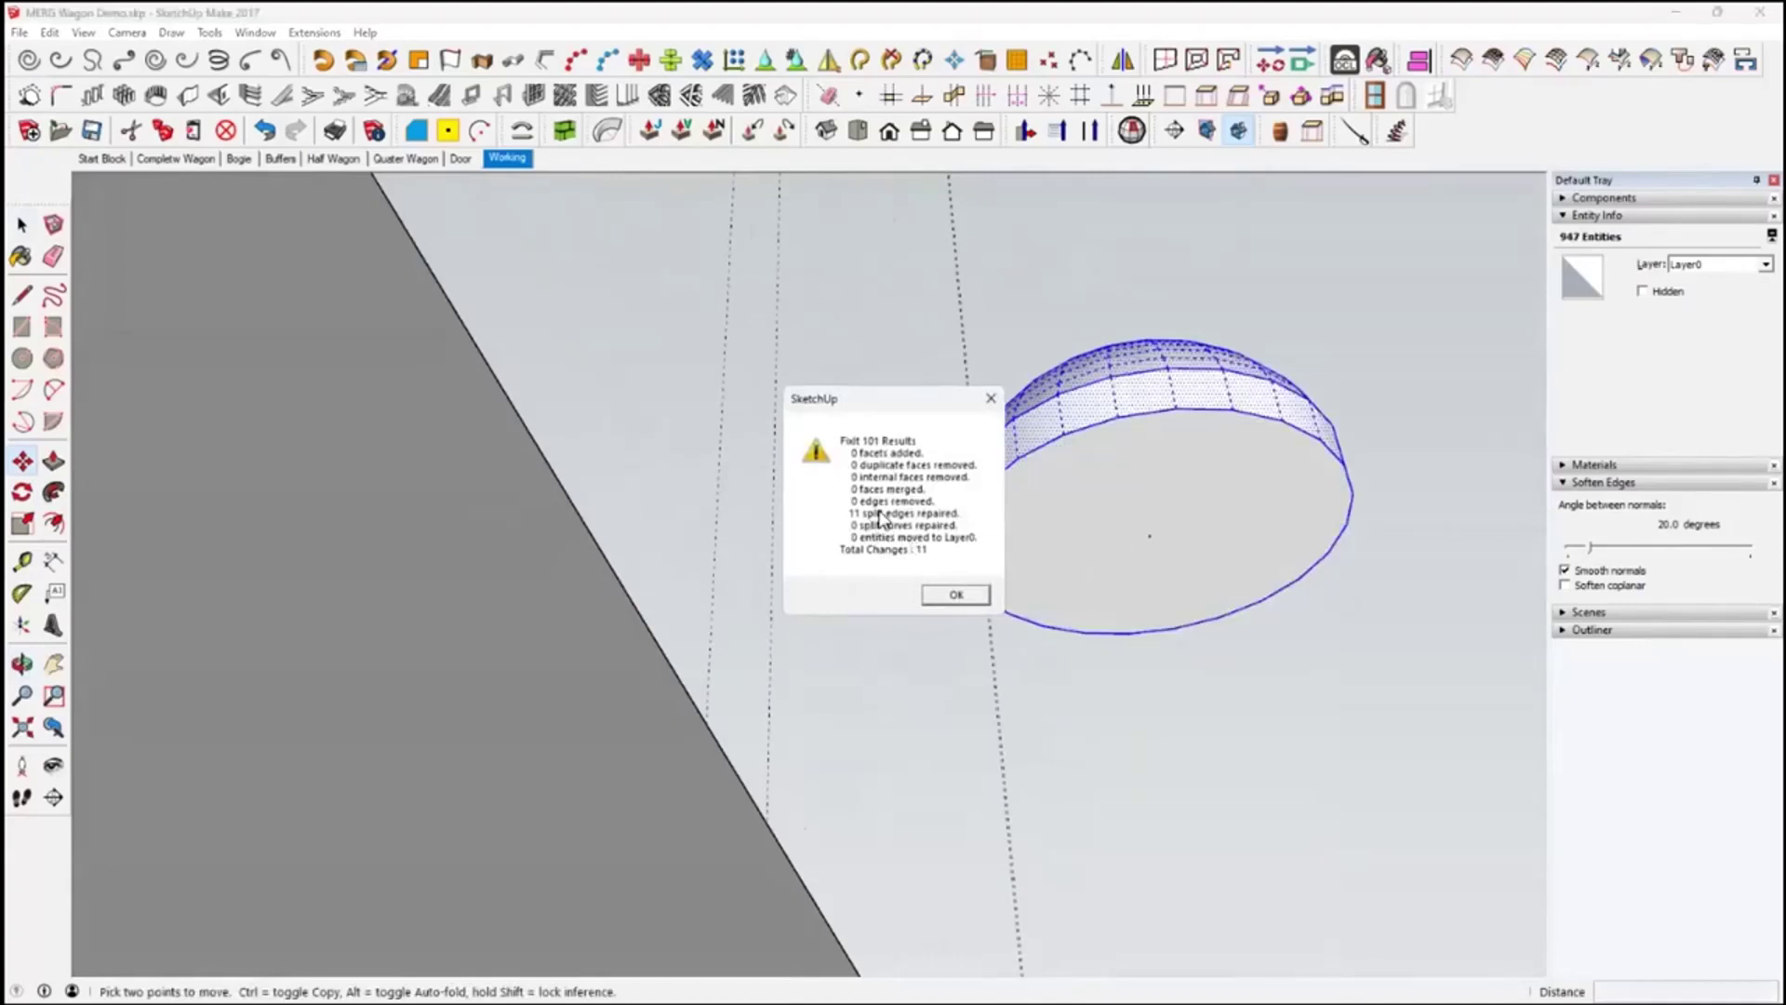
left_click(955, 594)
Make the whole rivet dome into a component named Rivet 01
middle_click_drag(1201, 578, 1267, 693)
key("ctrl+t")
triple_click(1159, 500)
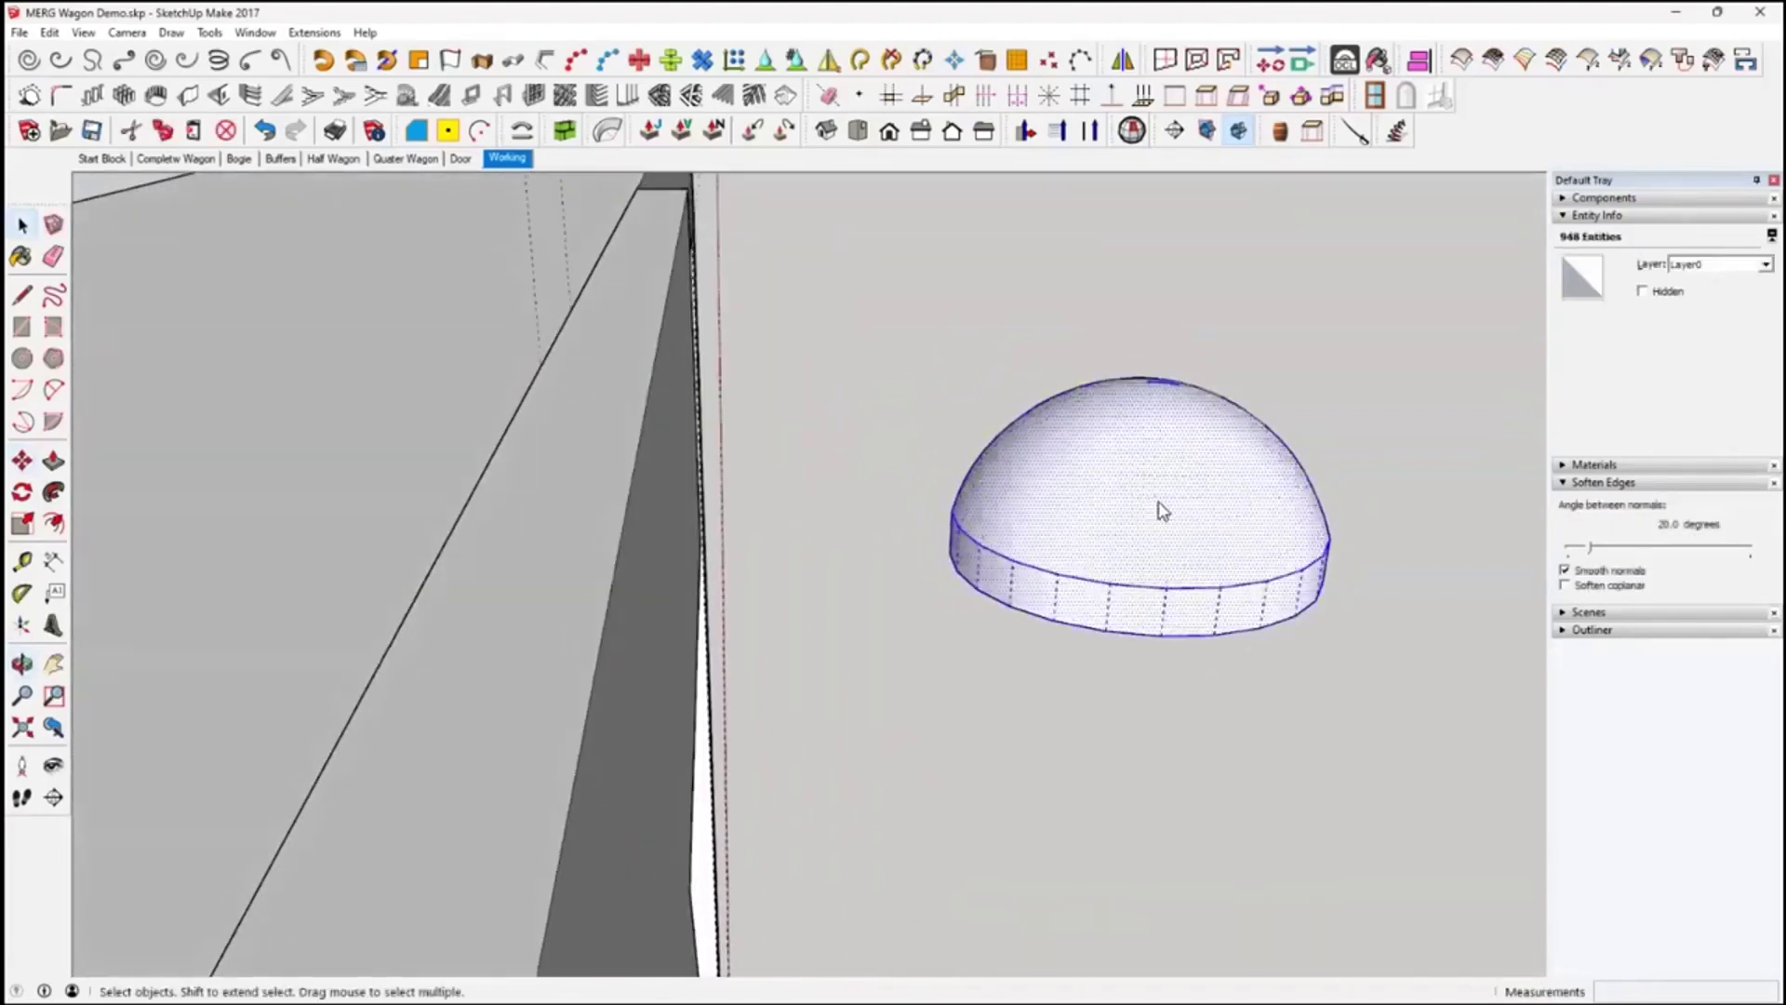
right_click(1159, 508)
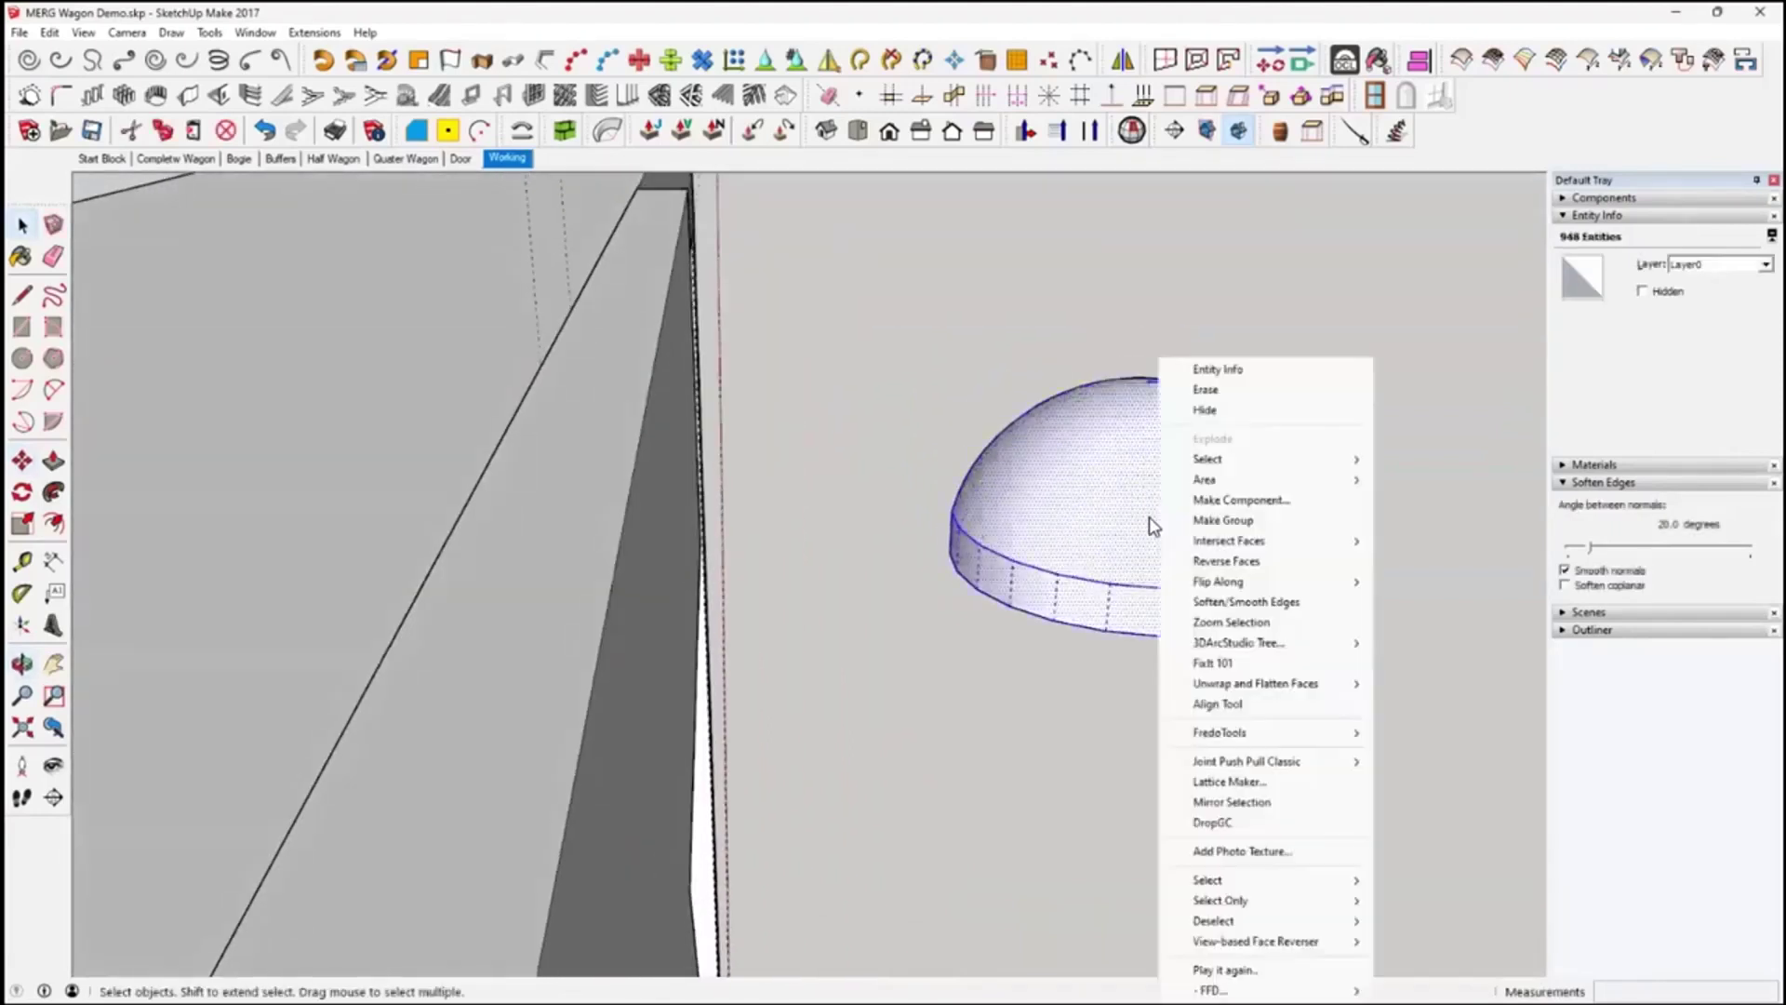
left_click(1244, 502)
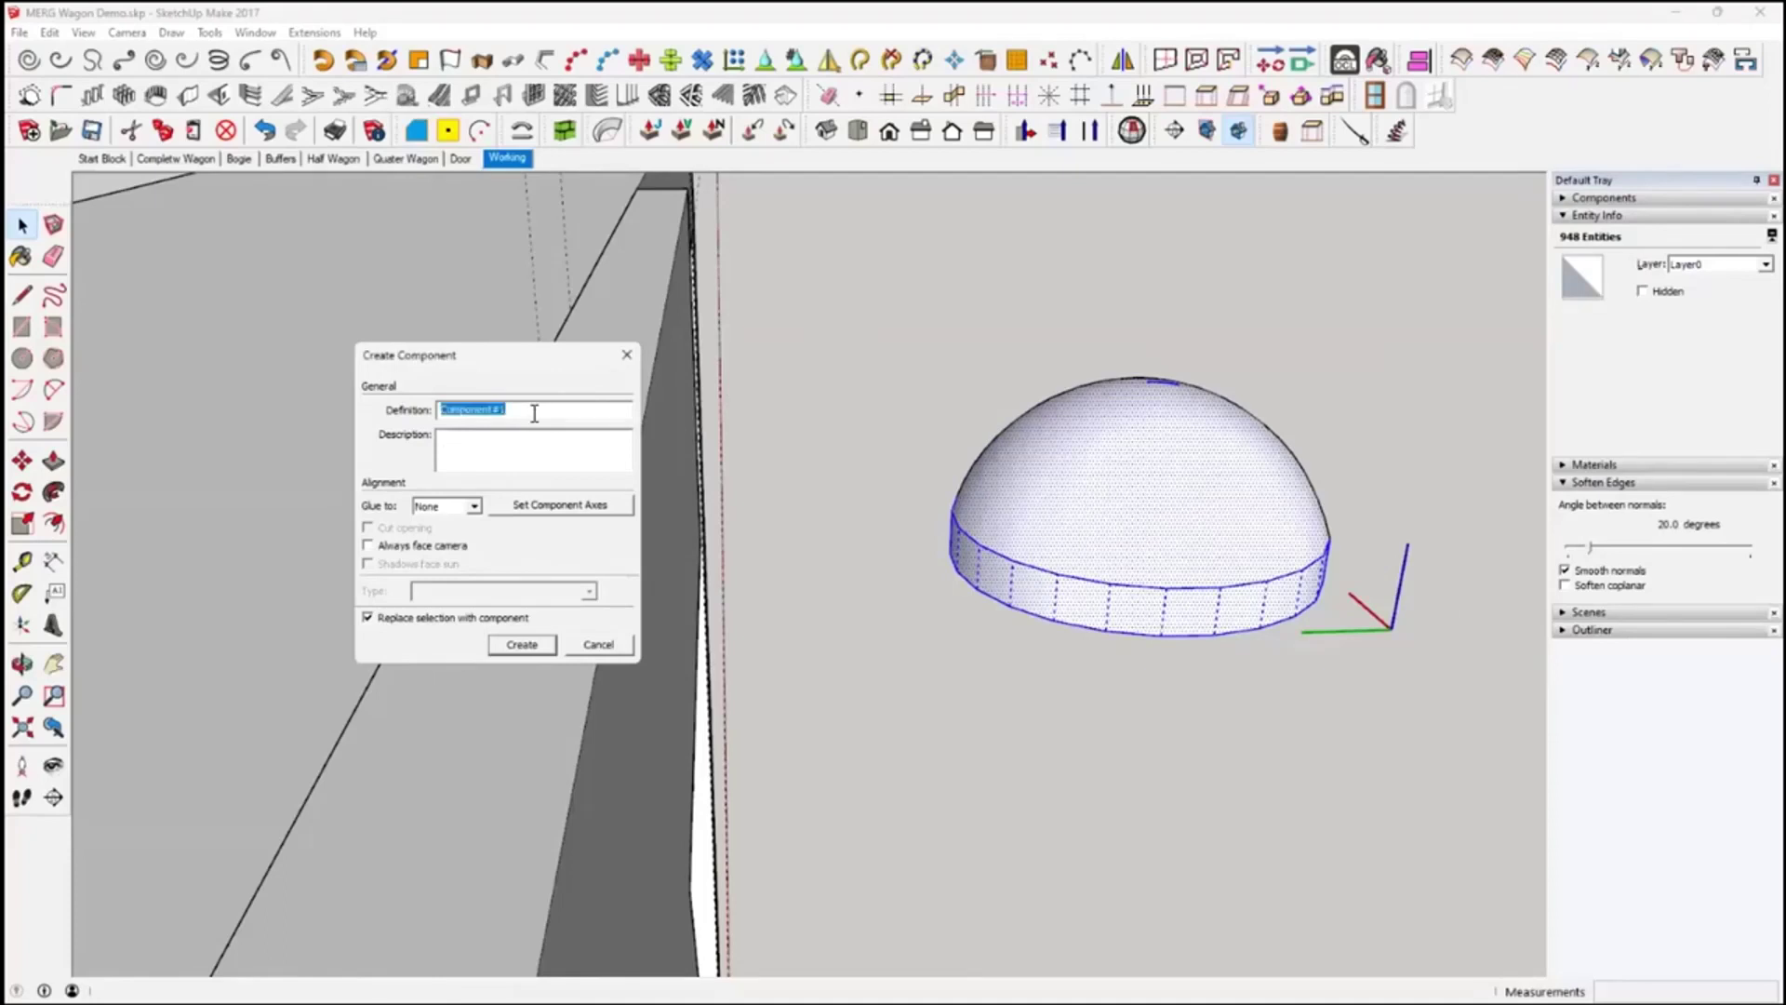
type("R")
left_click(526, 646)
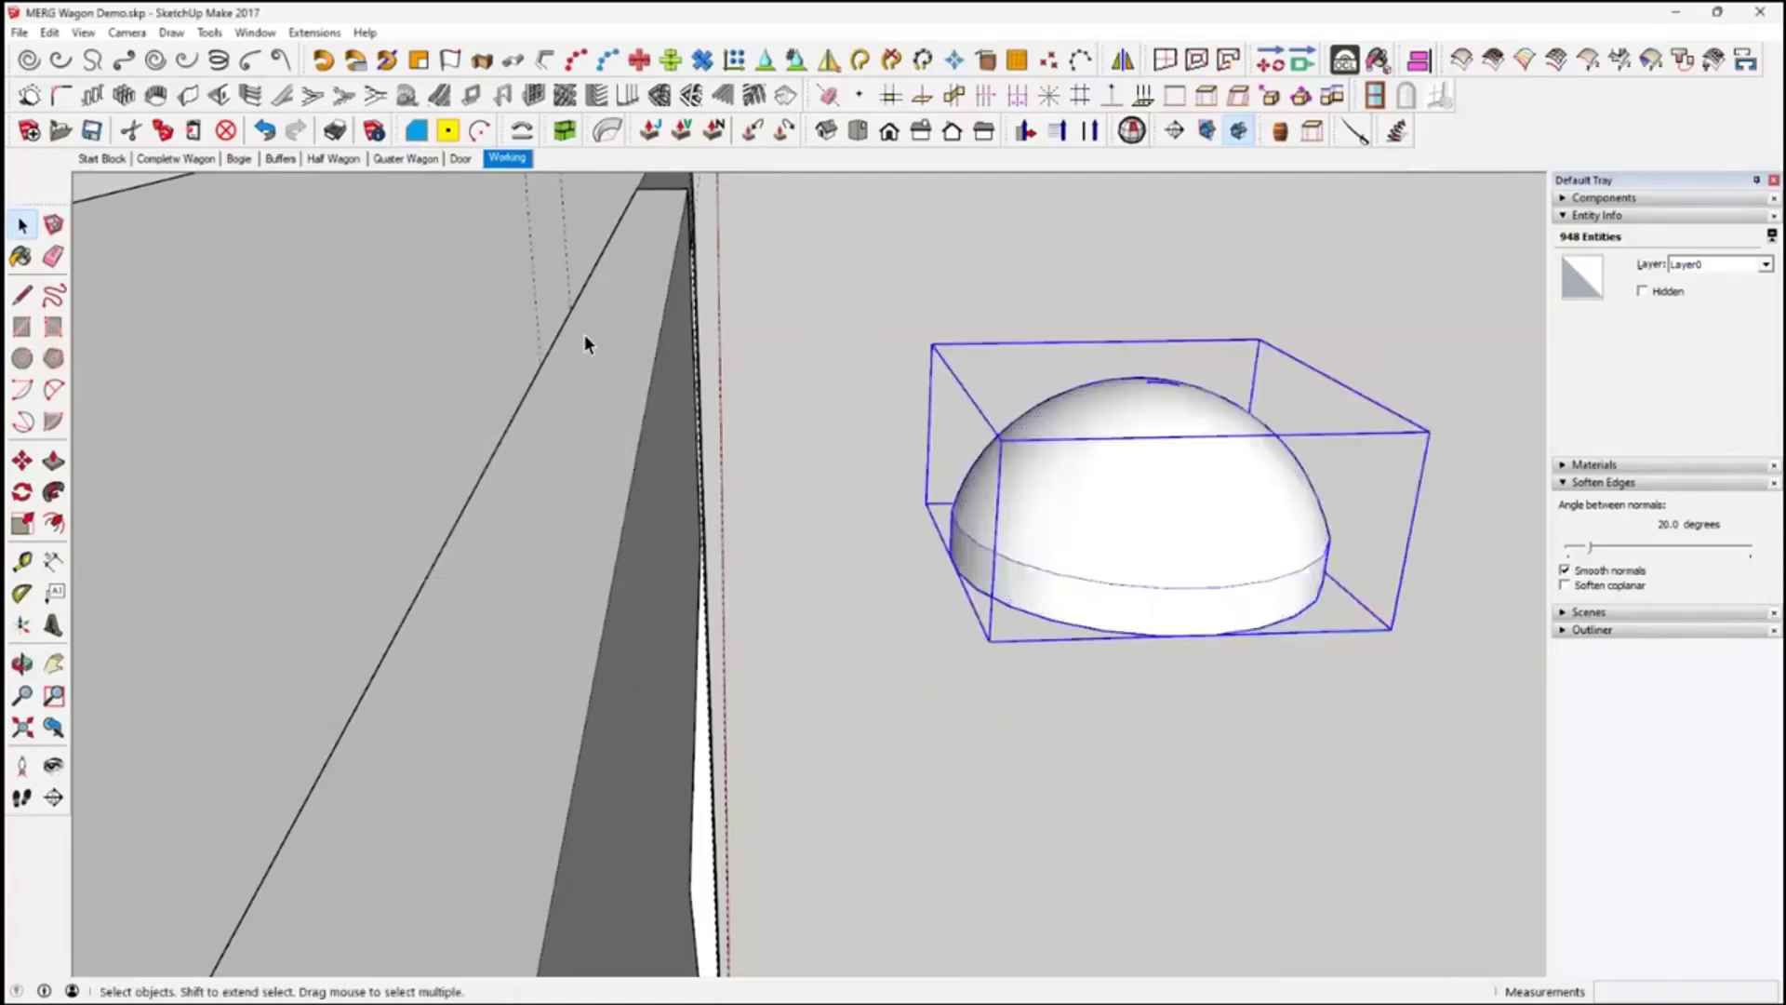
Open the Rivet 01 component to inspect its full geometry, and leave component editing
left_click(1127, 633)
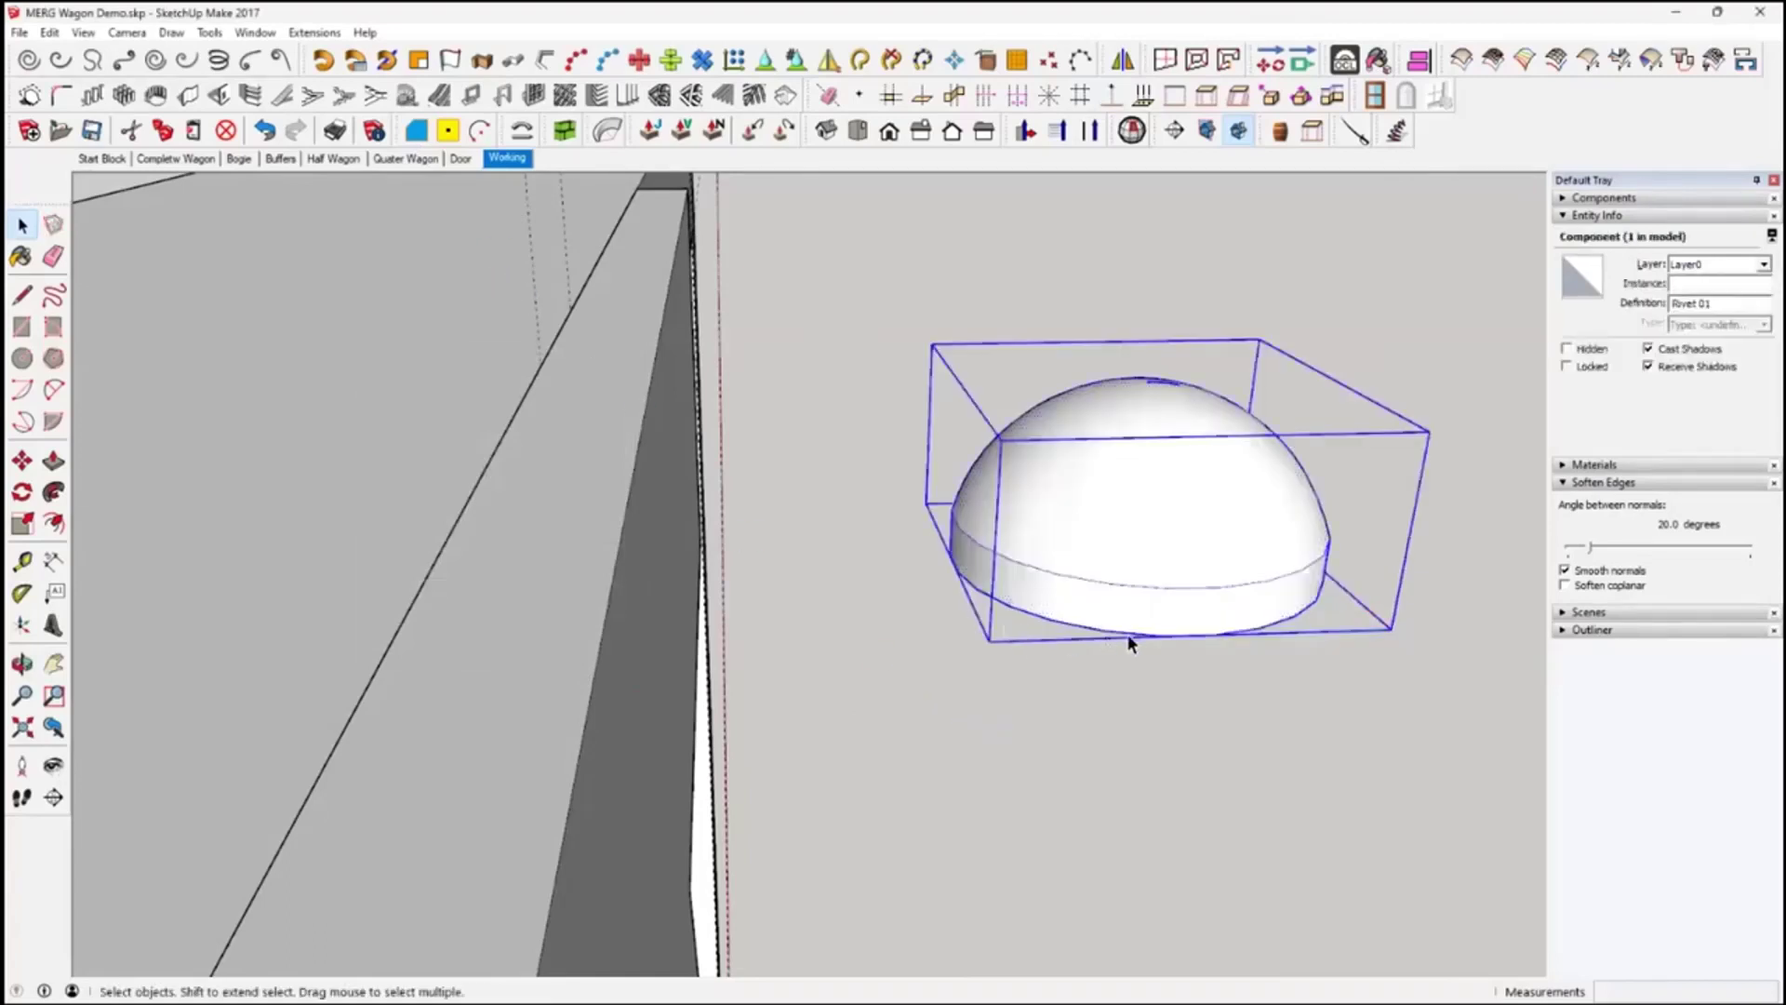
triple_click(1209, 539)
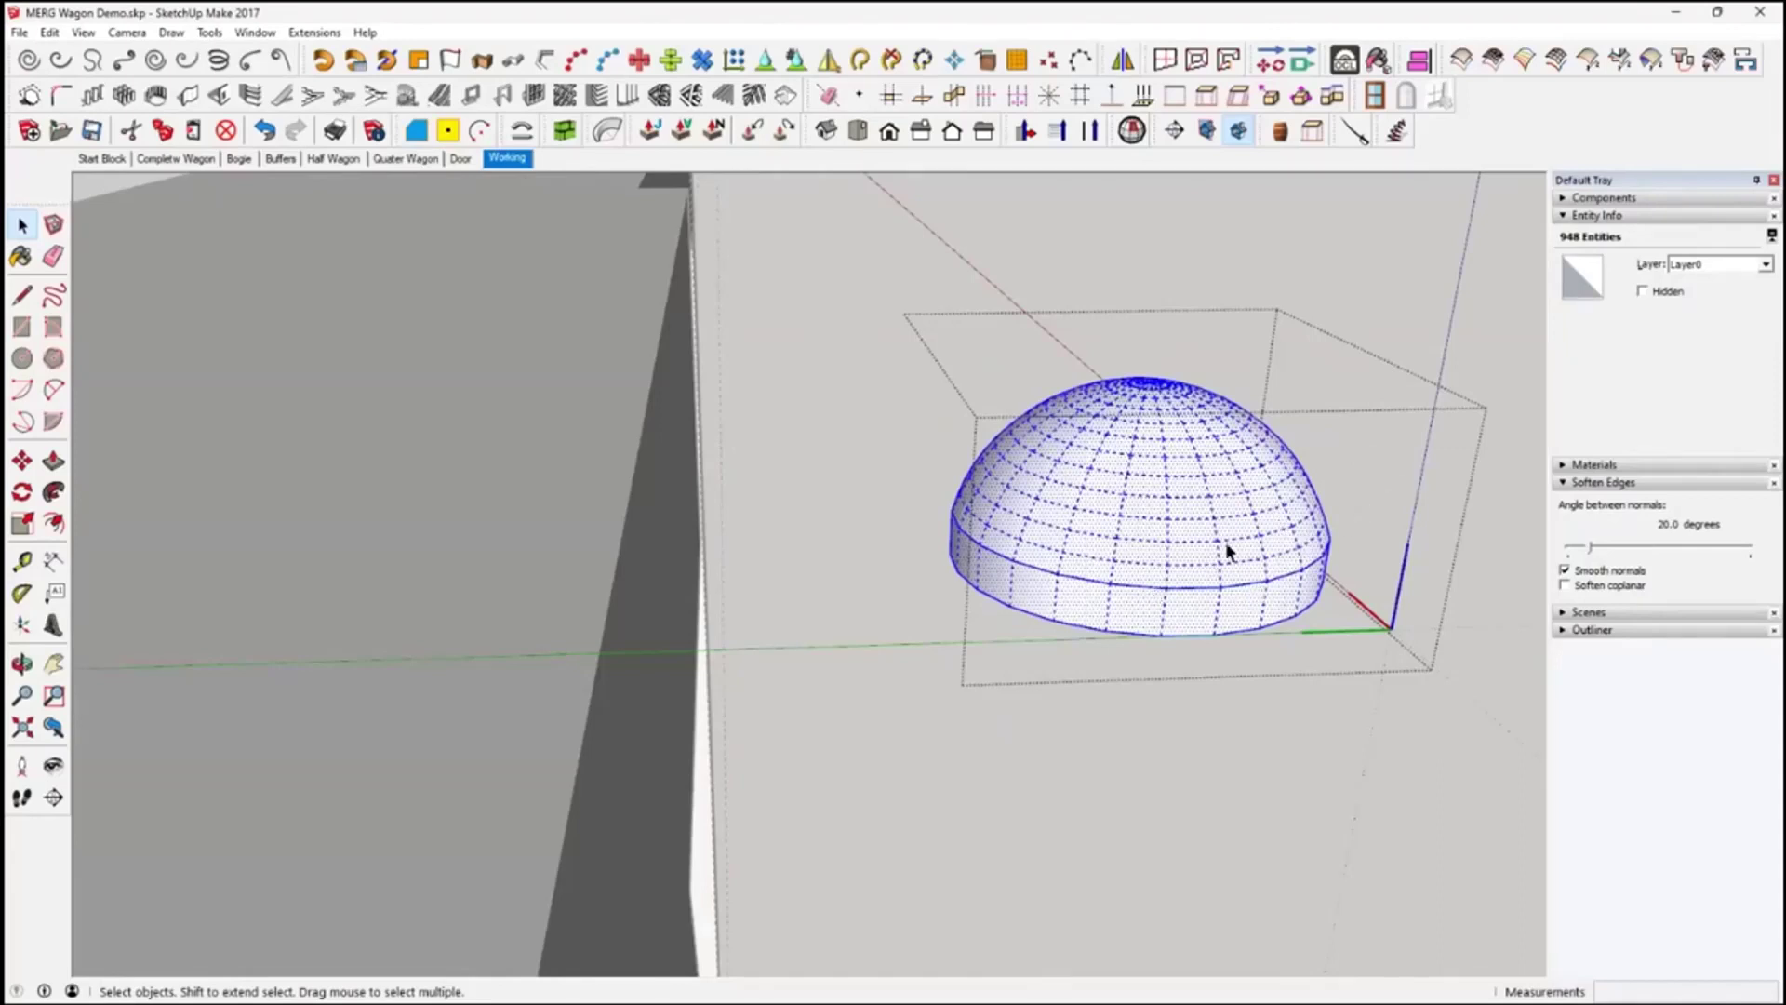
left_click(1236, 755)
Rotate the Rivet 01 component onto its side so that its flat base faces the door
scroll(1163, 569, "down", 3)
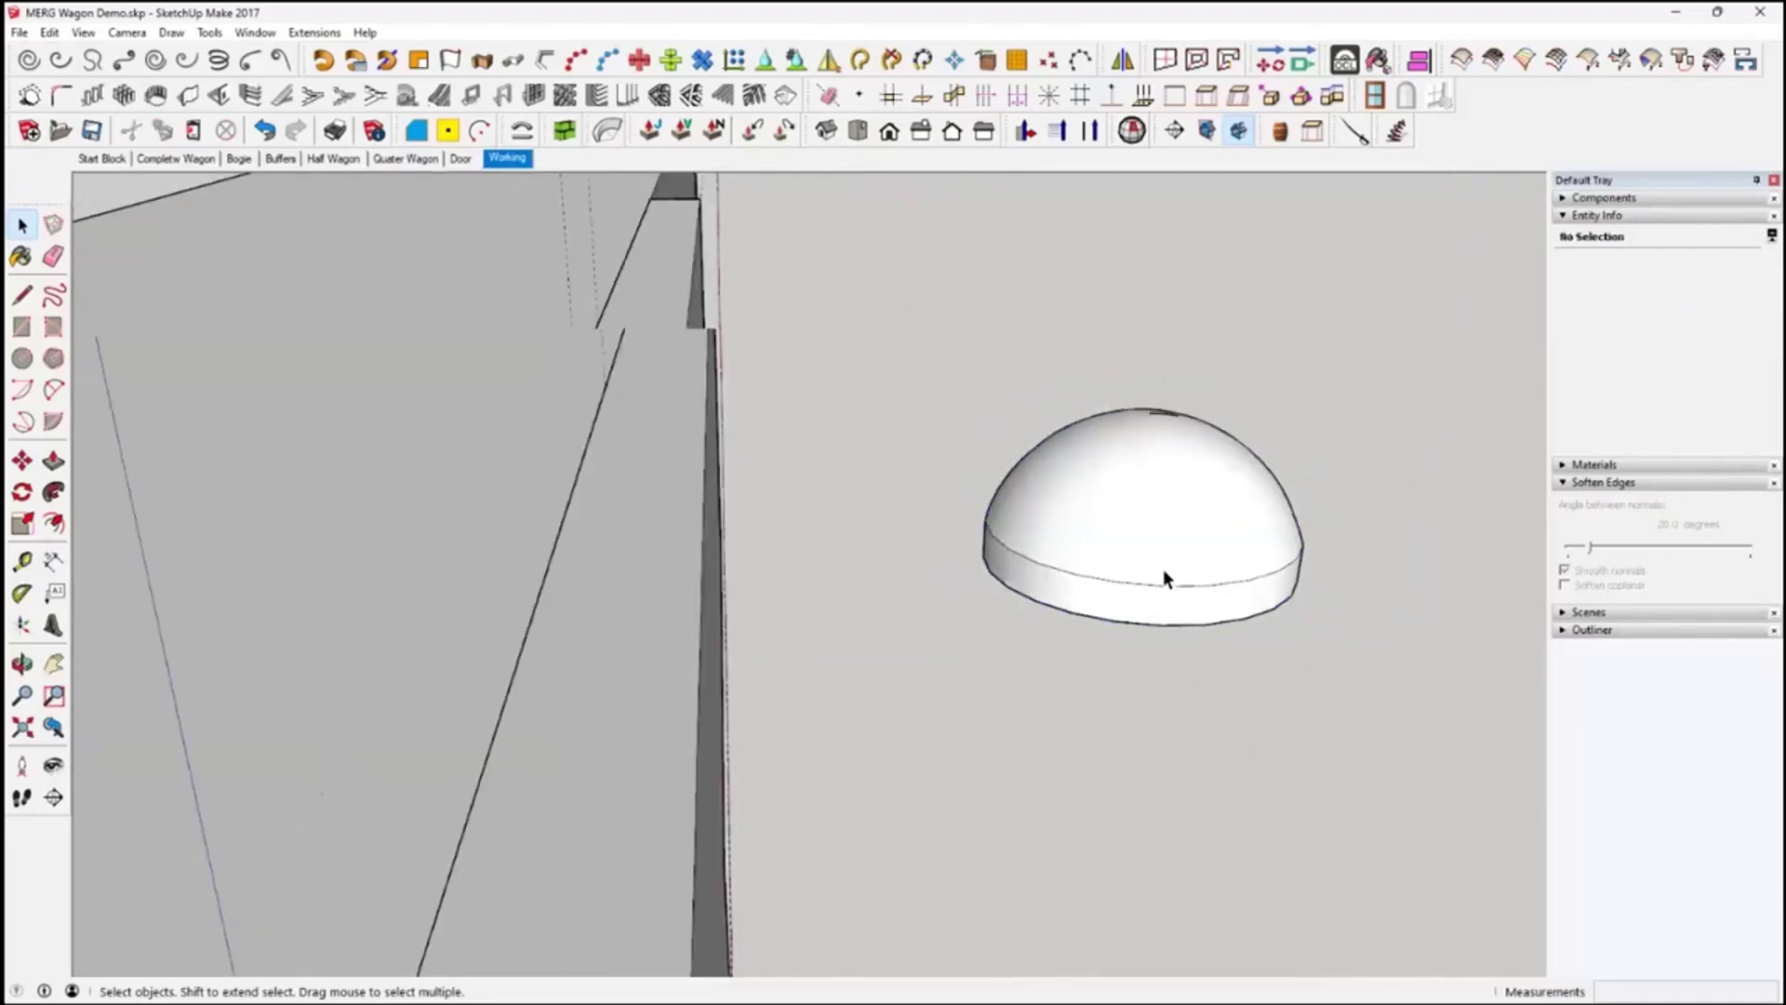
middle_click_drag(1152, 590, 1140, 313)
left_click(1181, 338)
left_click(21, 459)
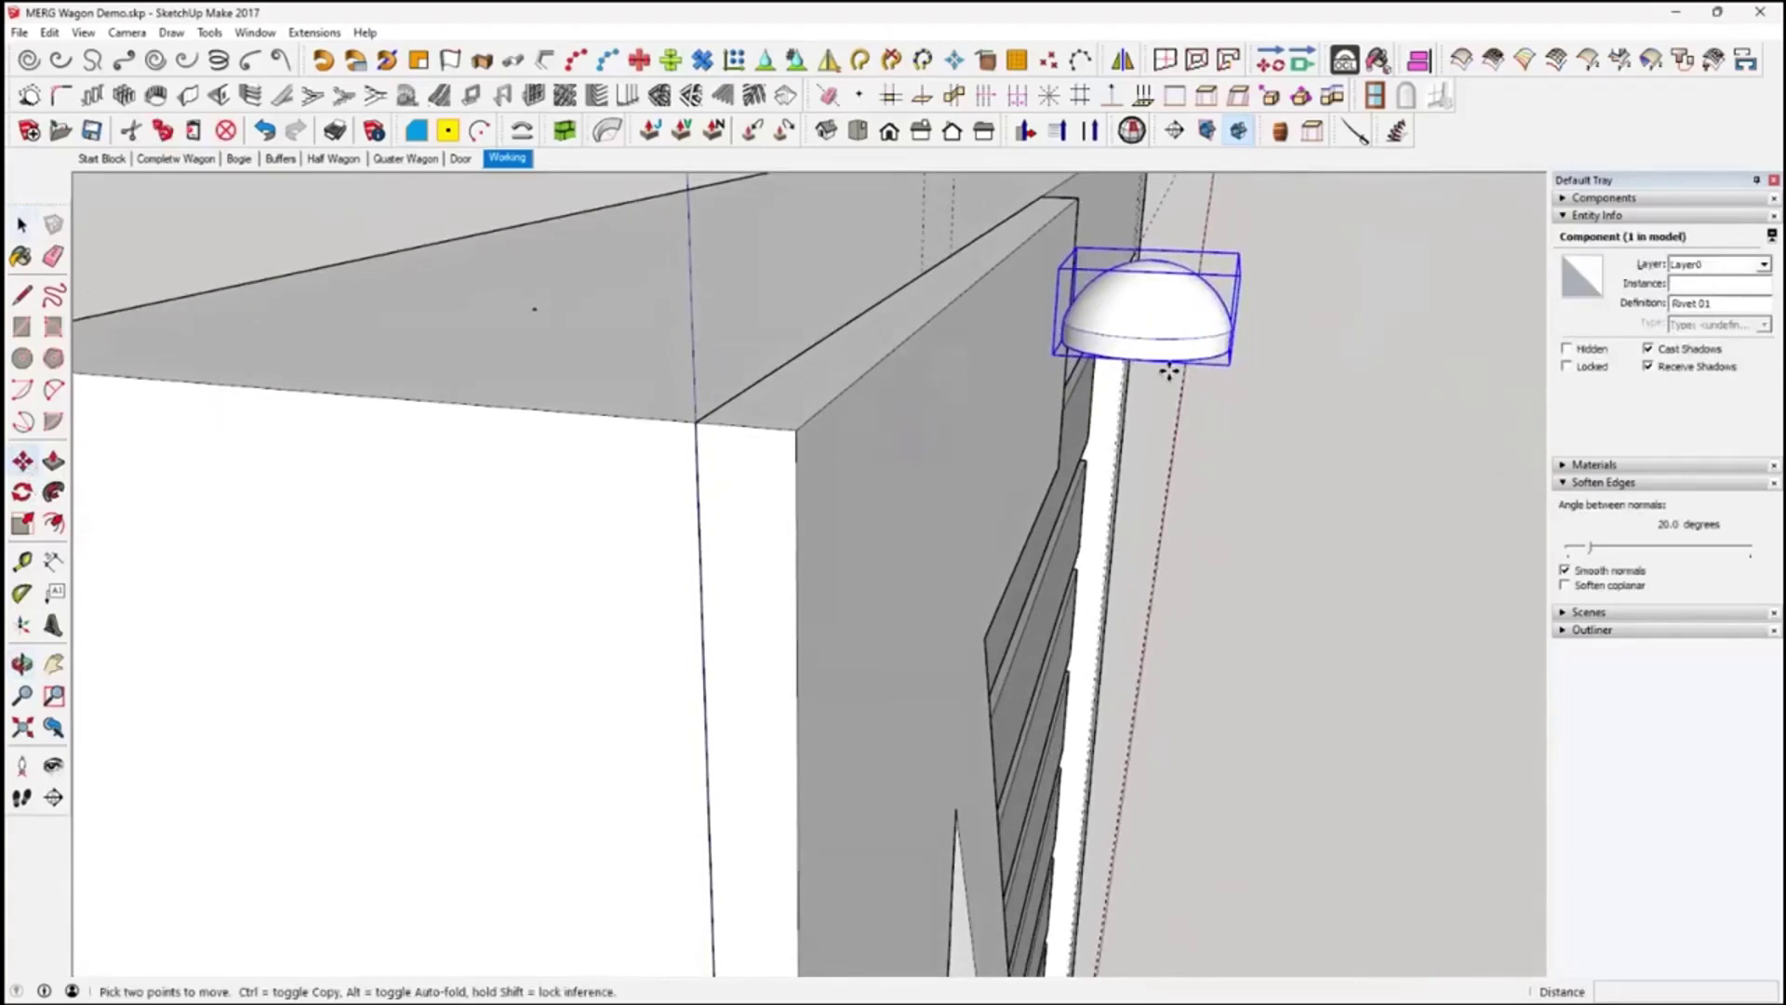
mouse_move(1149, 281)
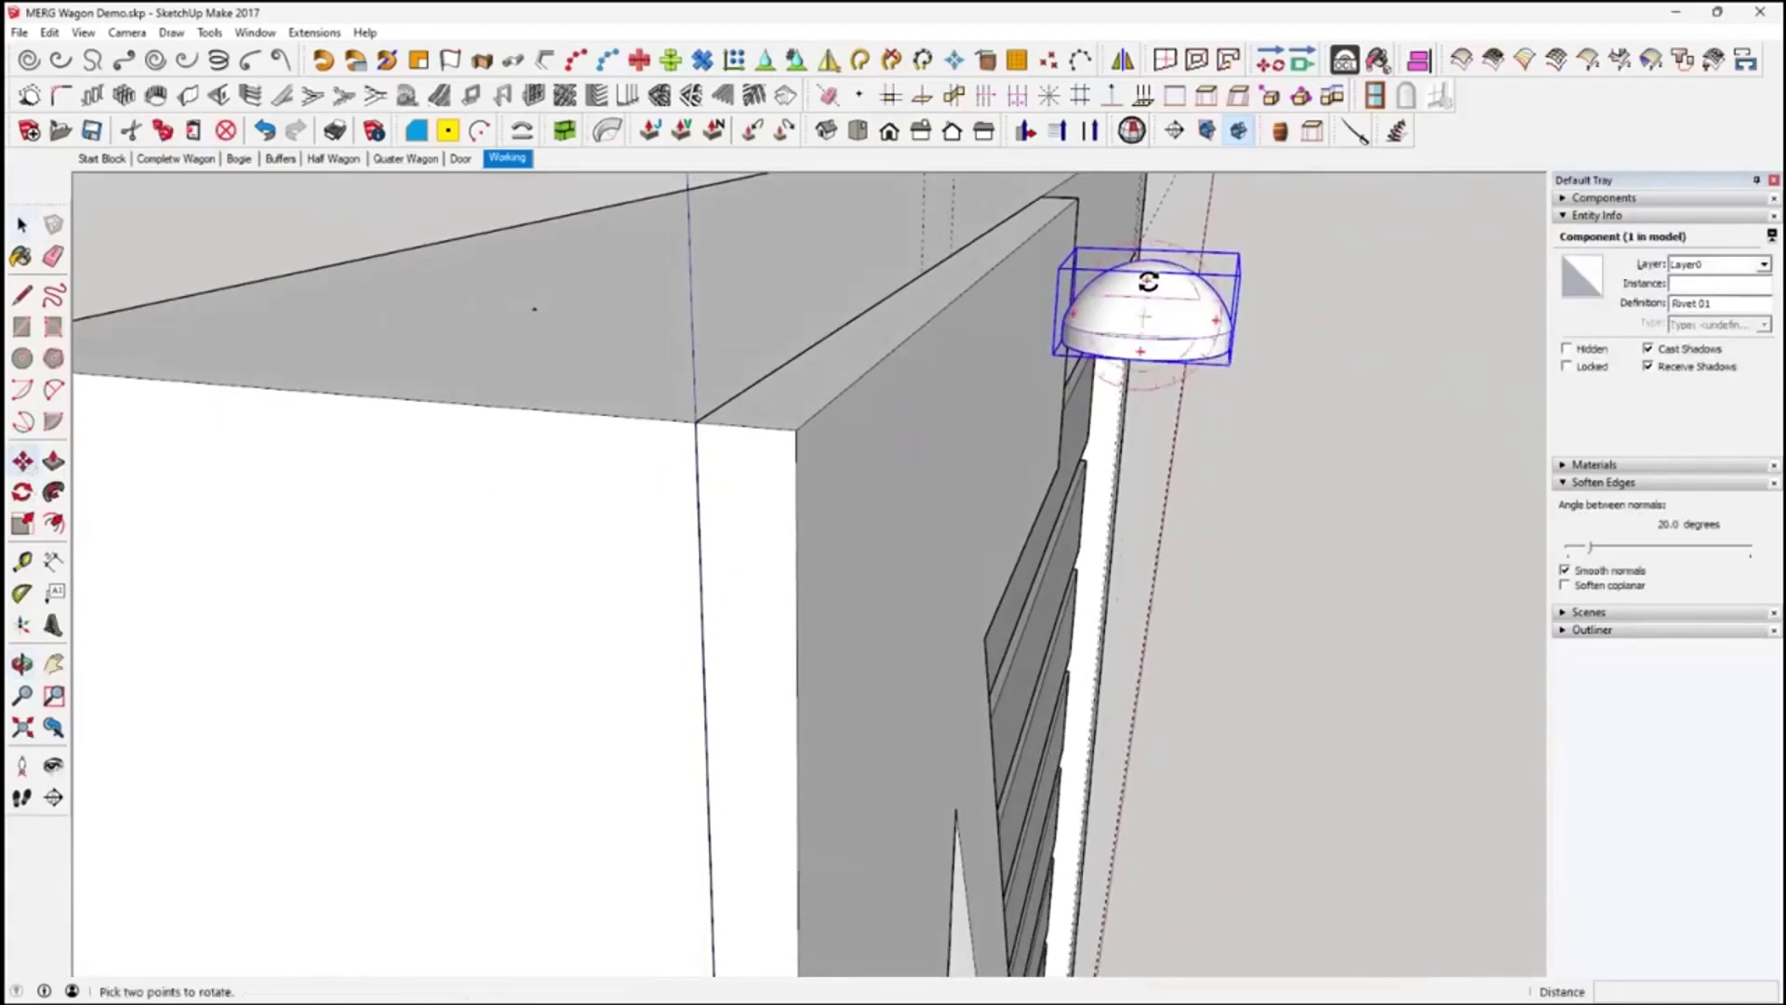
left_click(1140, 357)
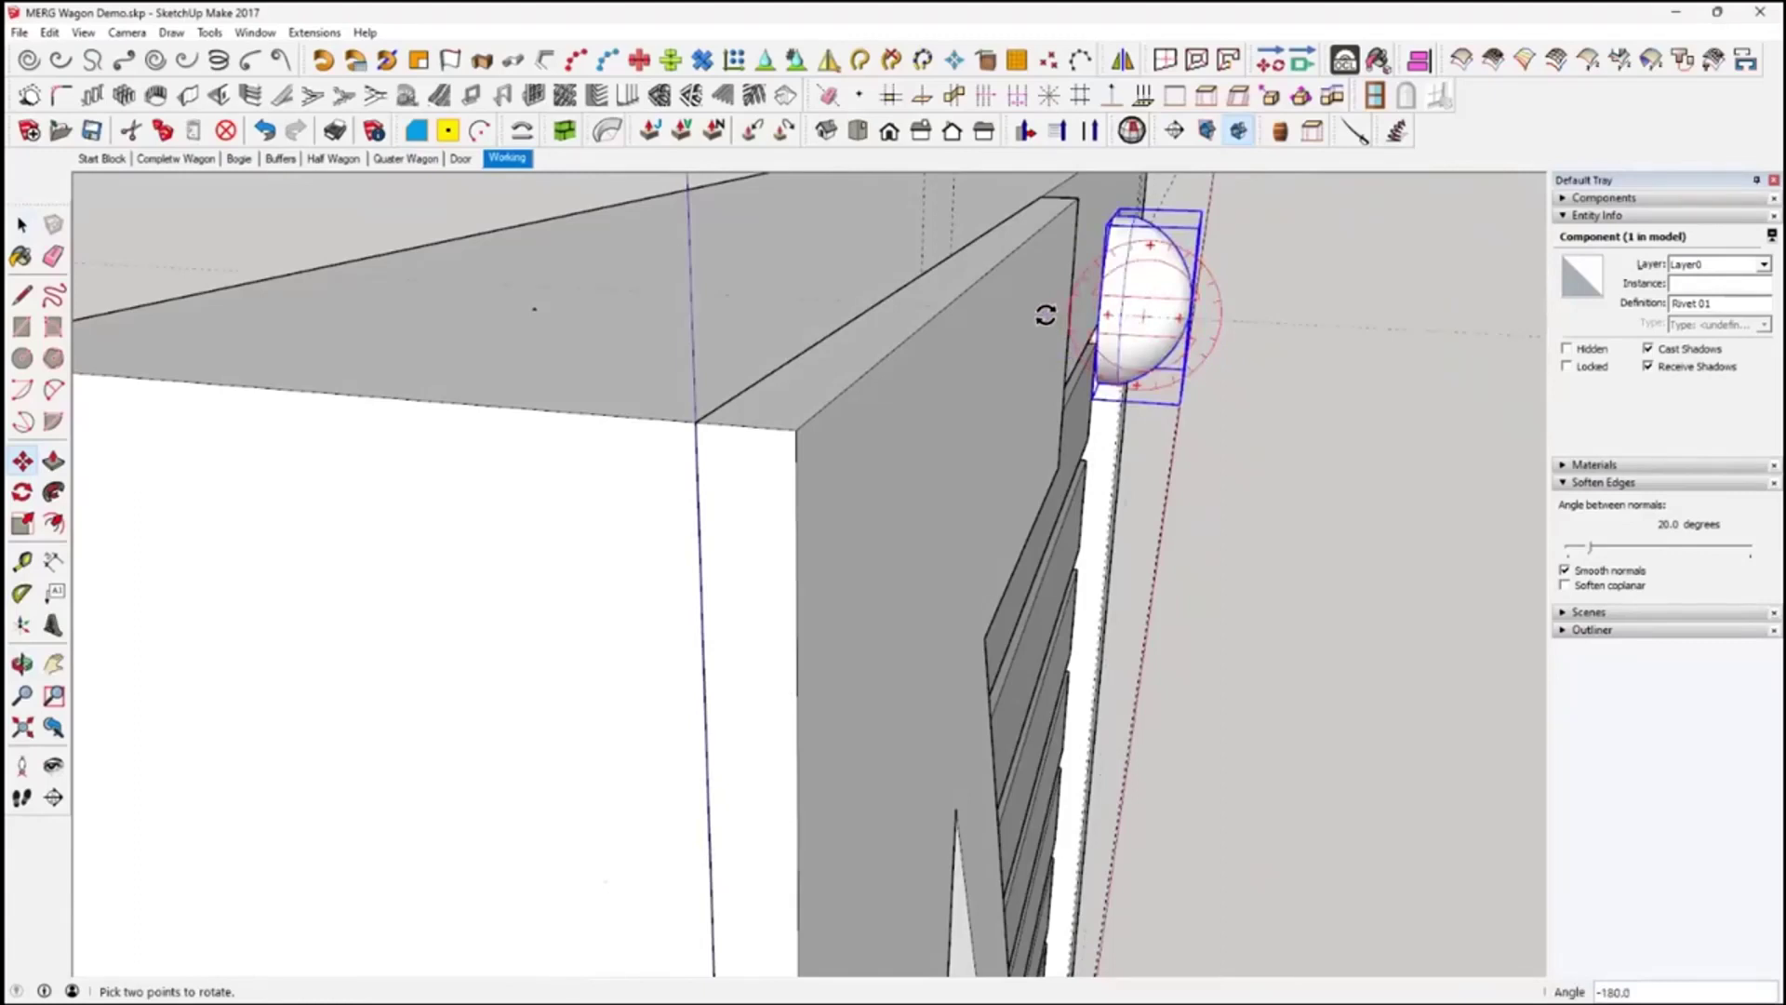
Place a vertical guide along the centre of the corner plate's upright arm, 1.00 m in from its outer edge
left_click(1046, 316)
key("m")
left_click(19, 226)
middle_click_drag(1237, 502, 823, 491)
scroll(823, 491, "down", 3)
middle_click_drag(905, 586, 1054, 612)
scroll(792, 436, "down", 2)
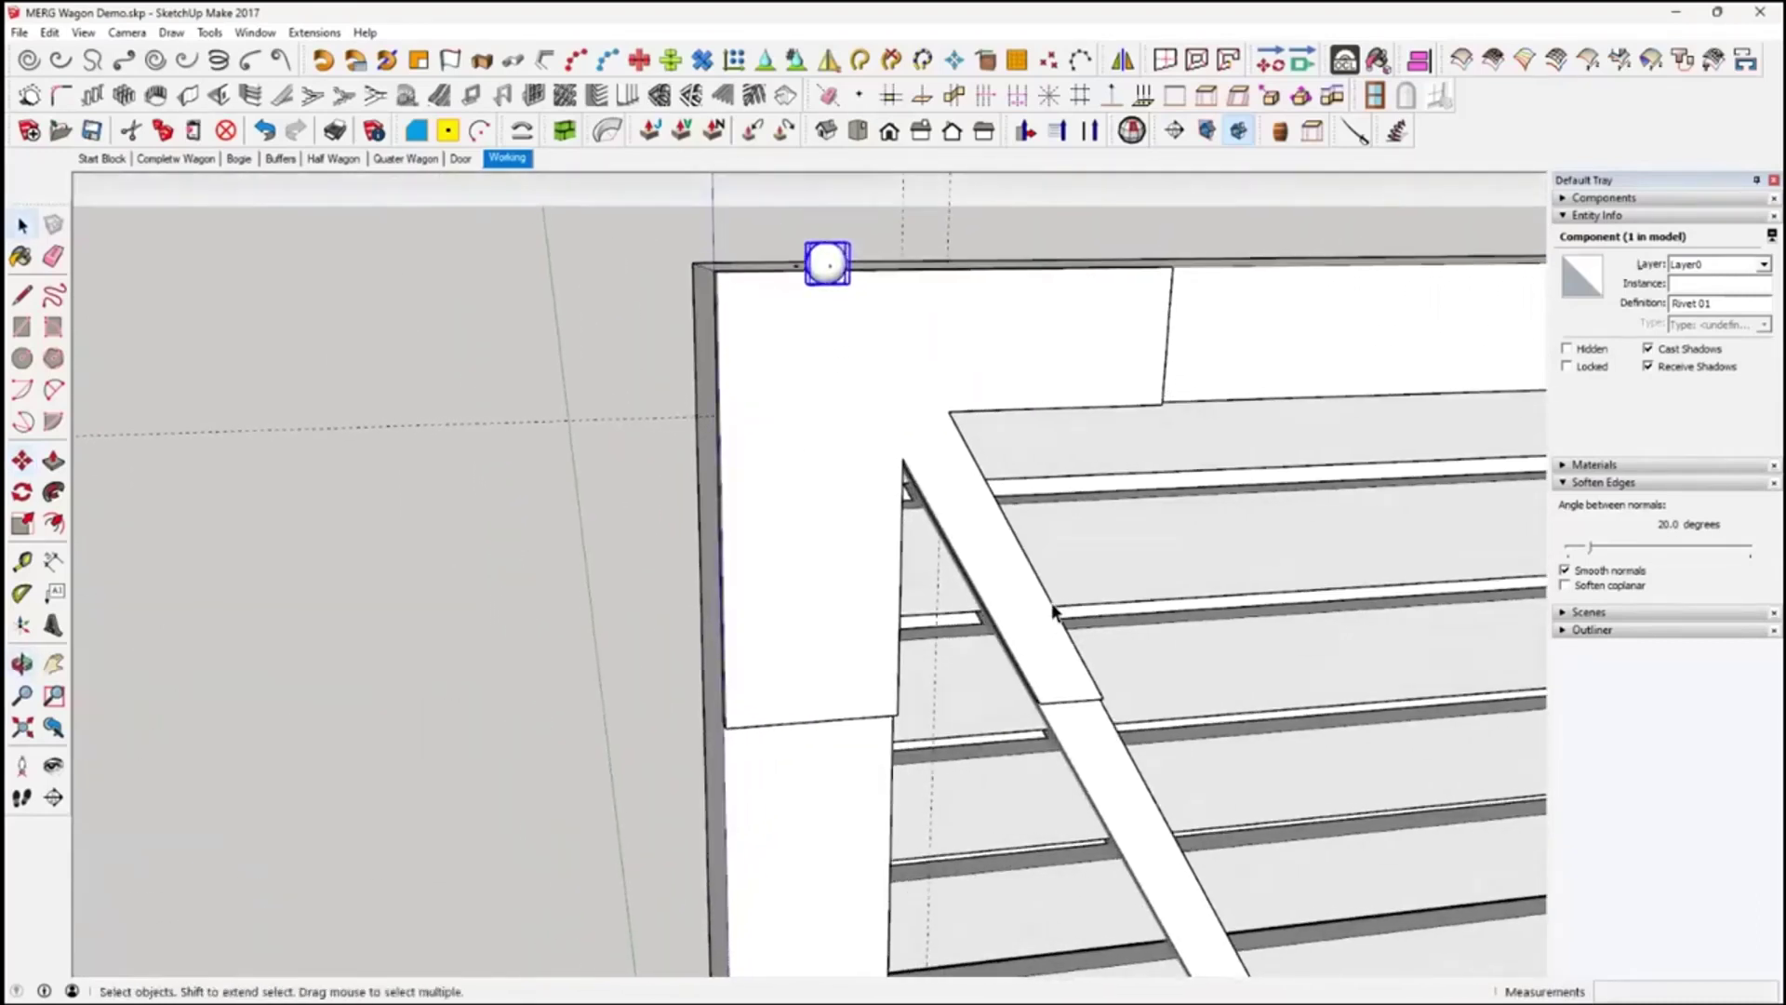
mouse_move(1002, 435)
middle_mouse_down()
mouse_move(949, 446)
mouse_move(981, 463)
middle_mouse_up()
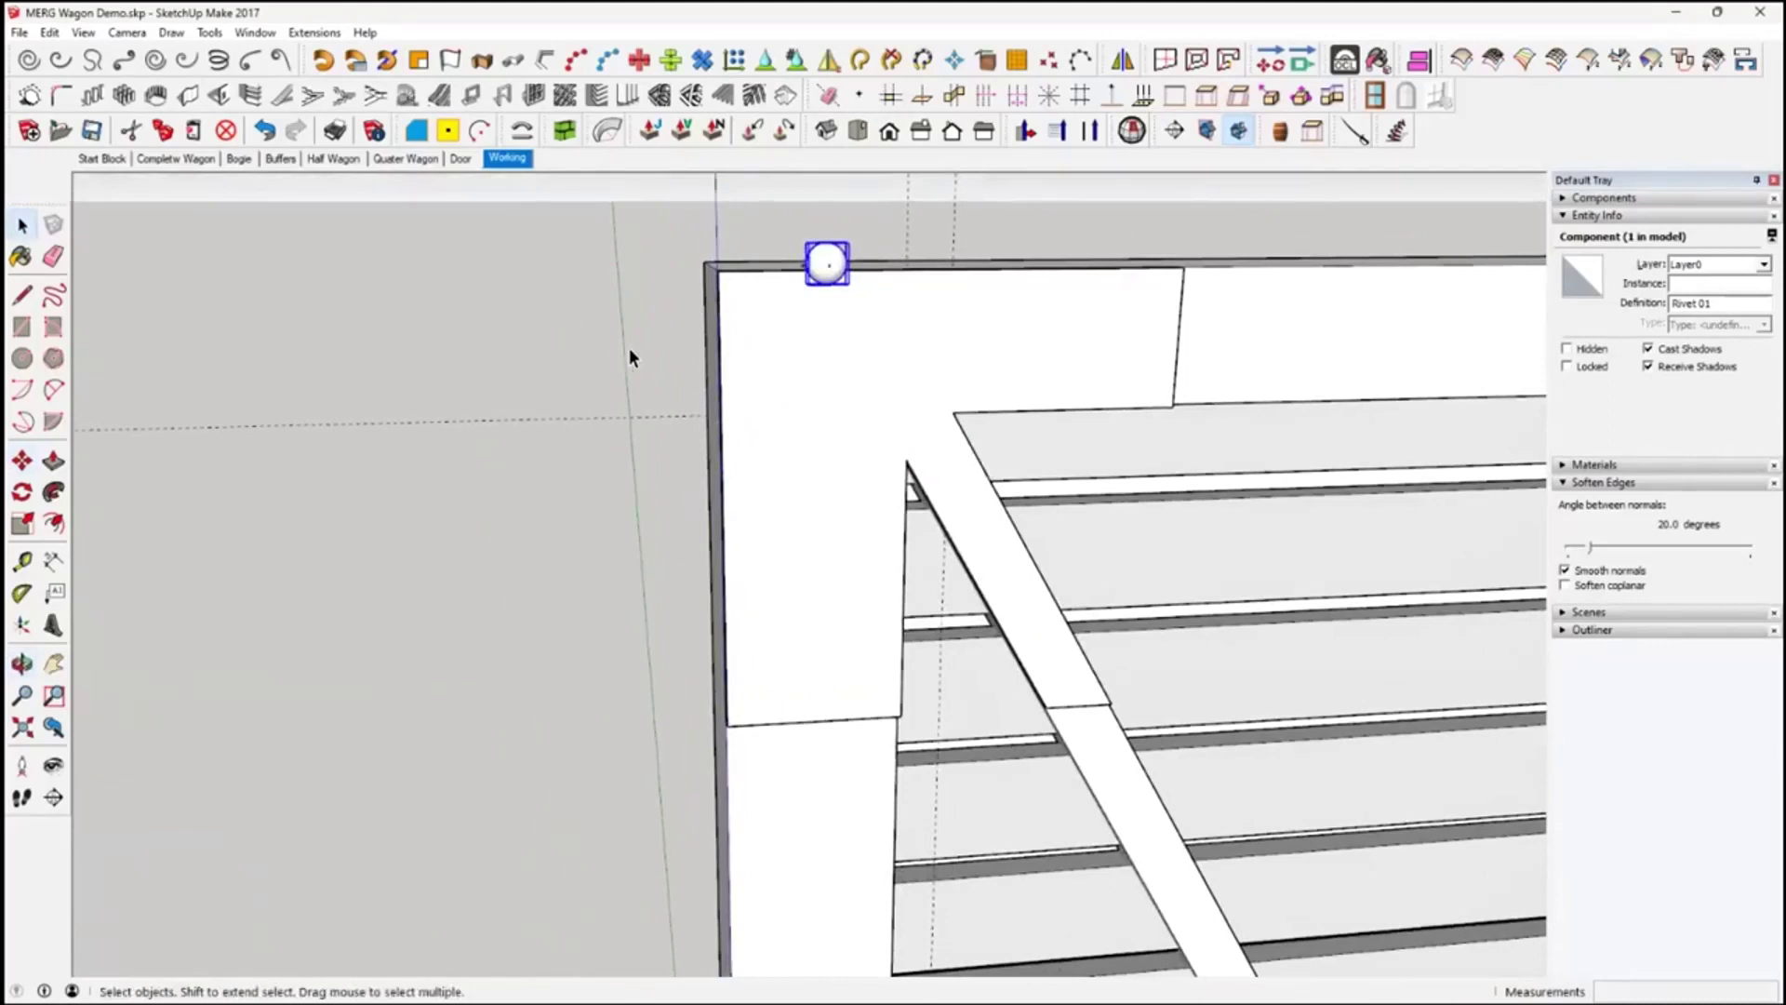
left_click(23, 561)
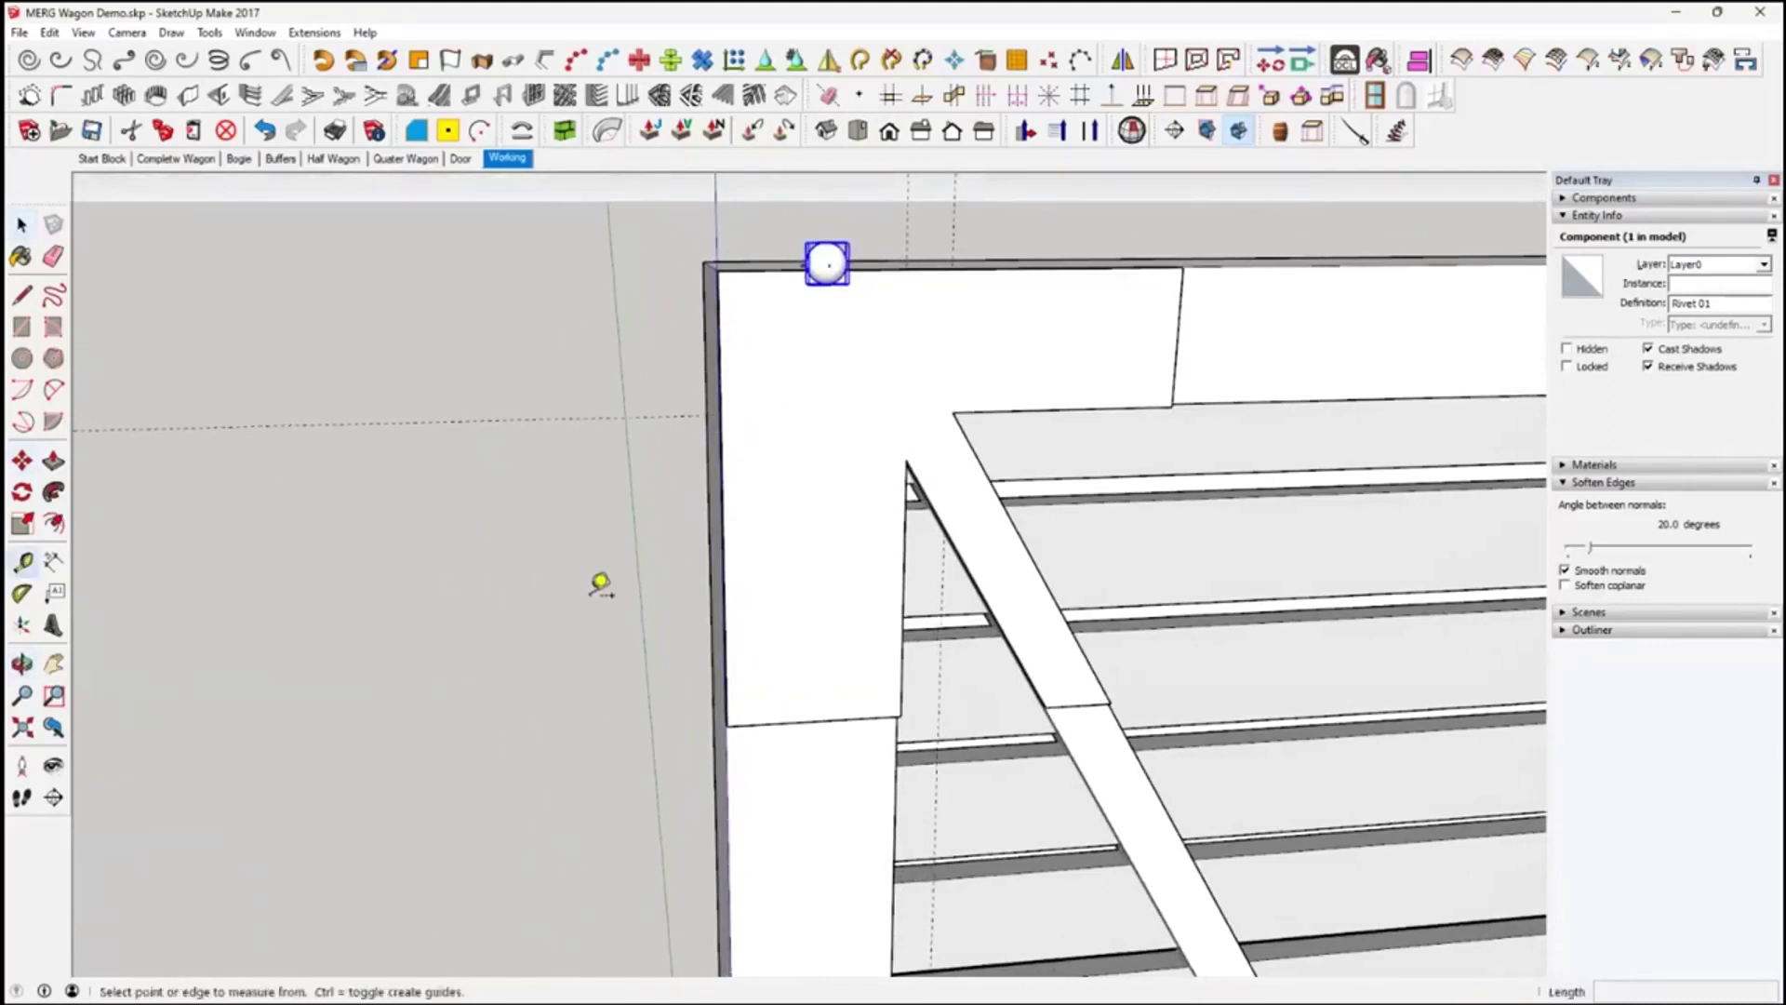
left_click(727, 621)
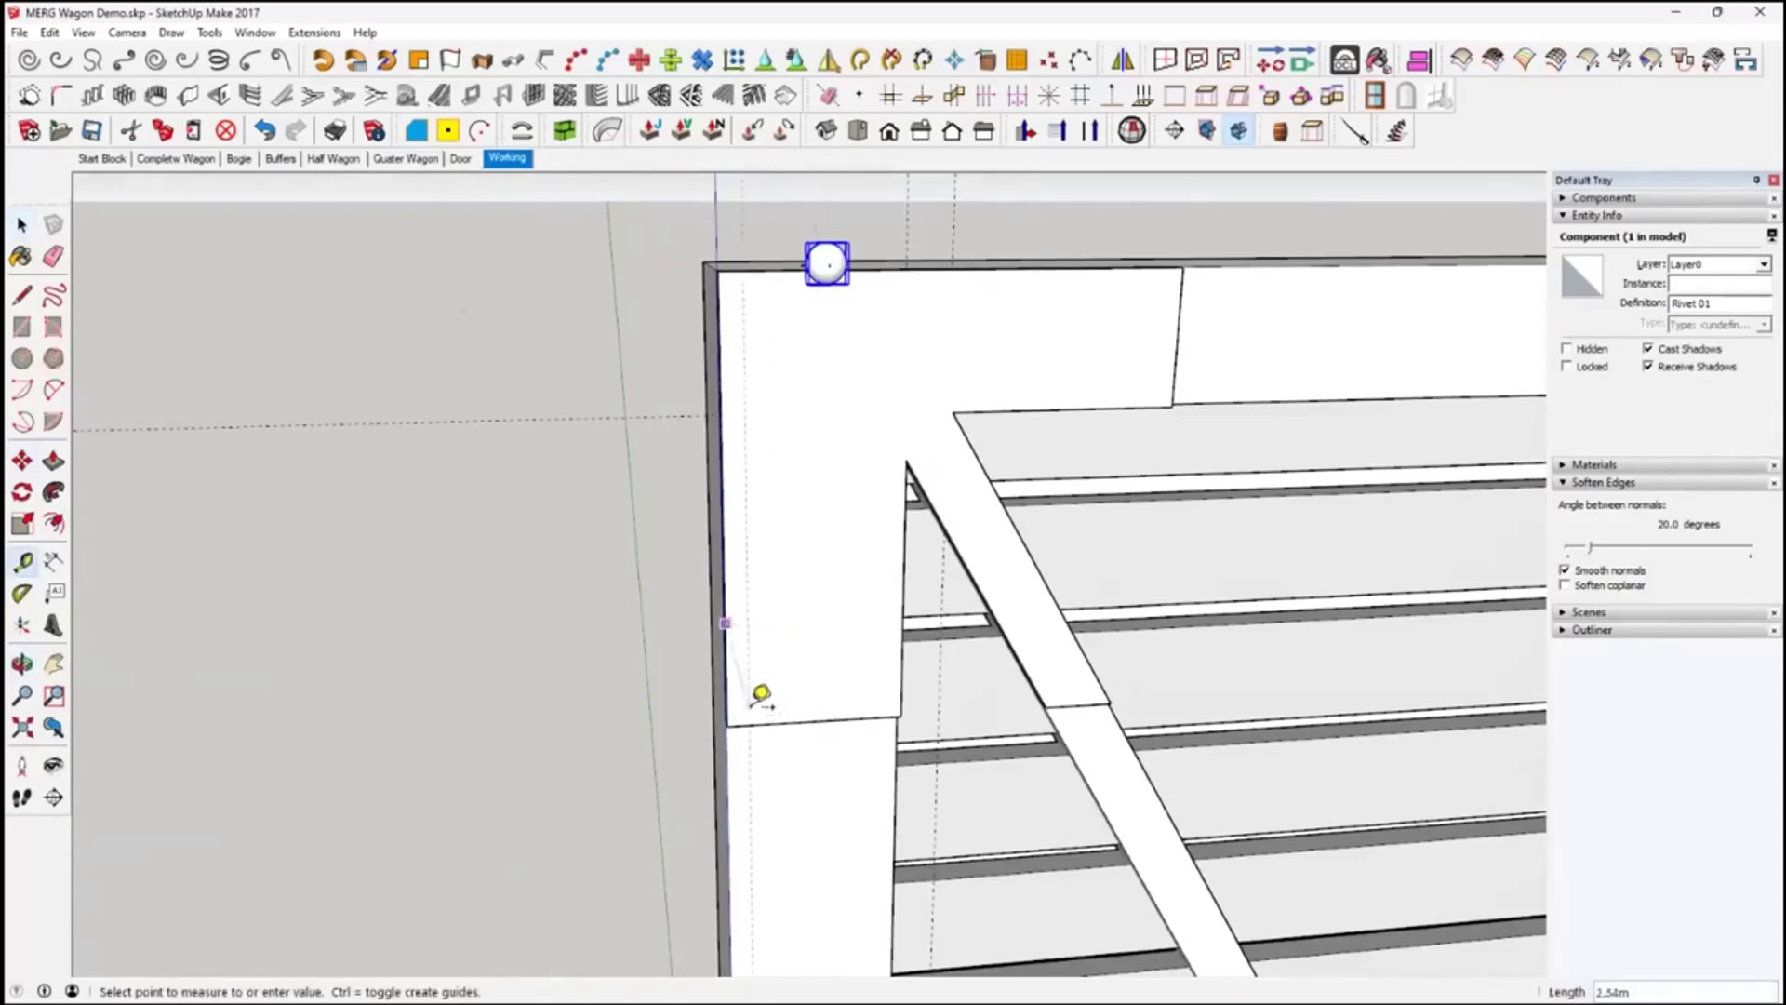
left_click(828, 713)
Add a guide 0.75 m below the corner plate's upper edge and another along the centre of its diagonal arm
left_click(1083, 264)
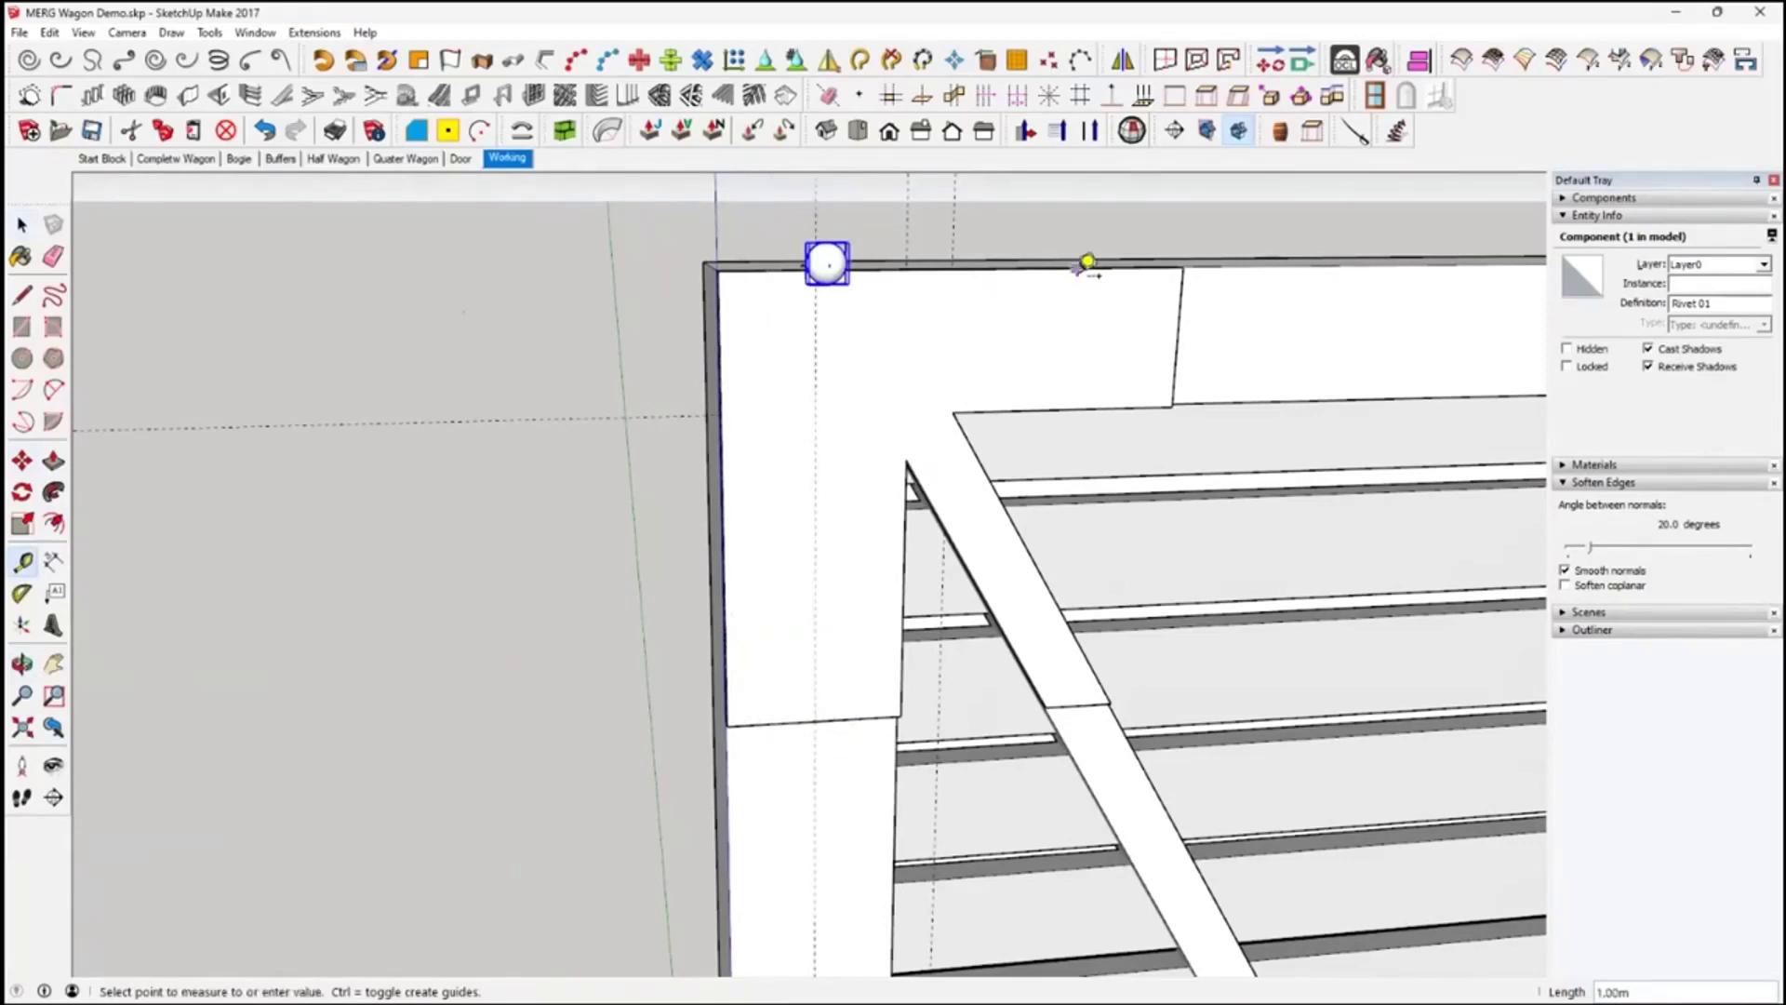
left_click(1188, 336)
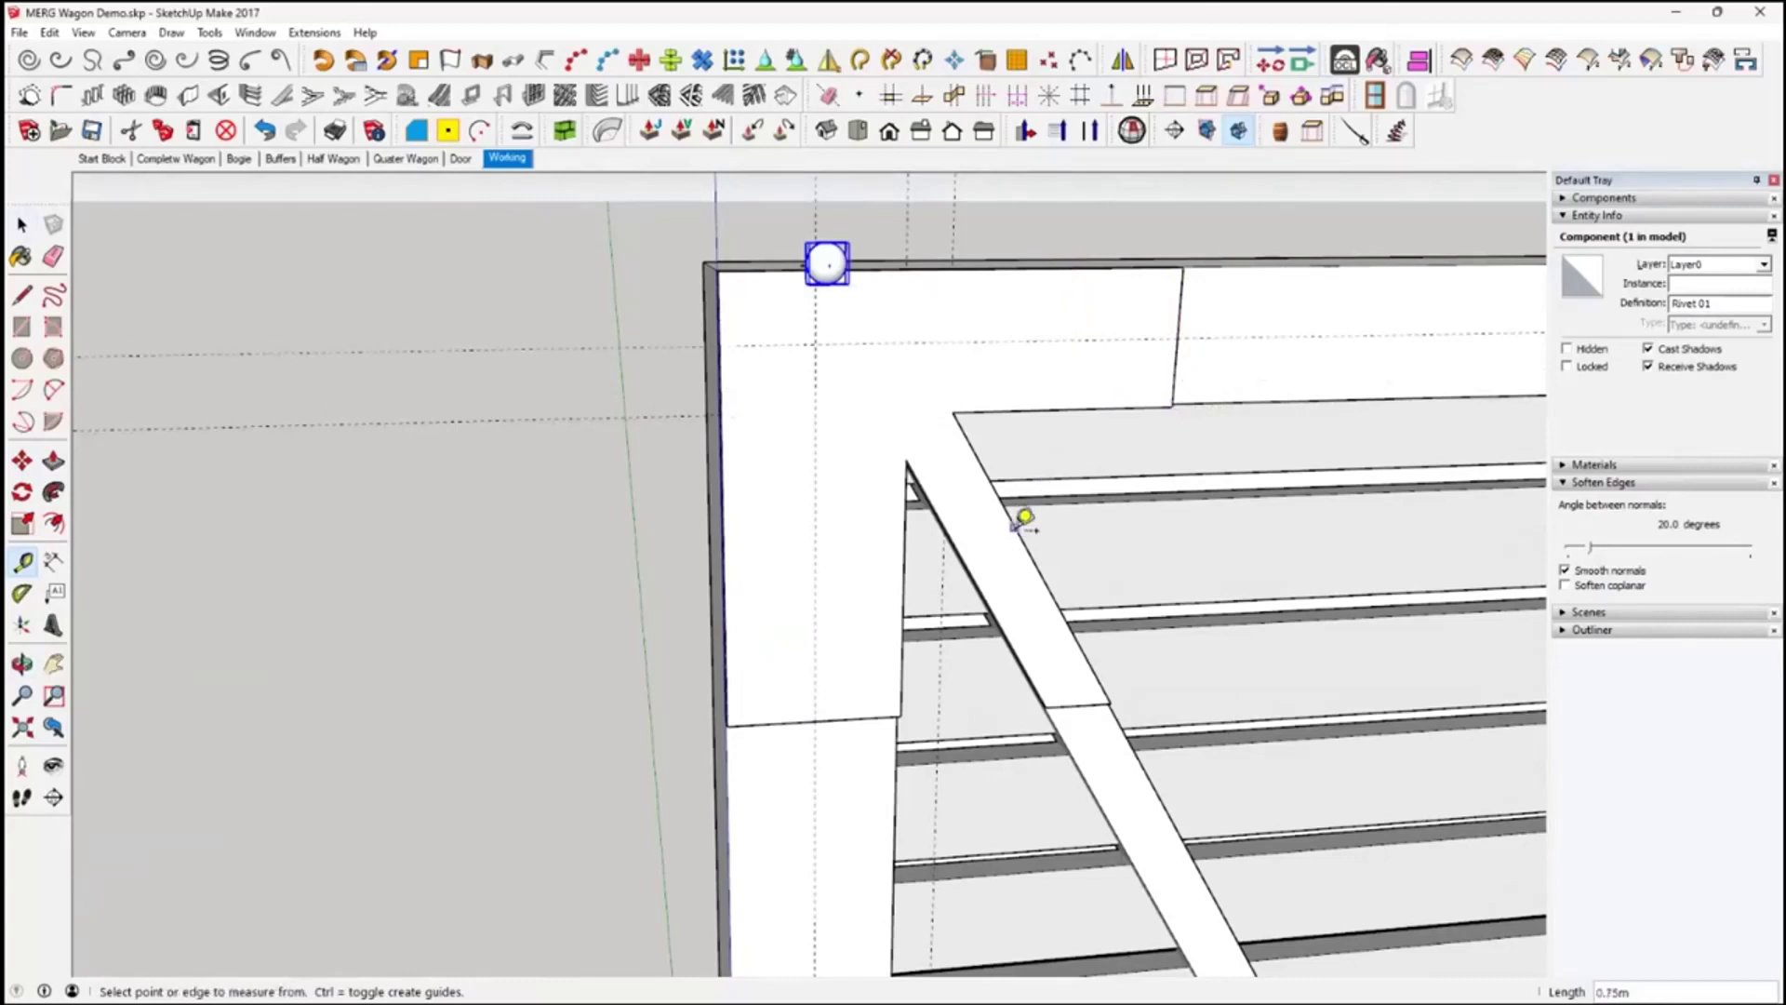
left_click(1044, 684)
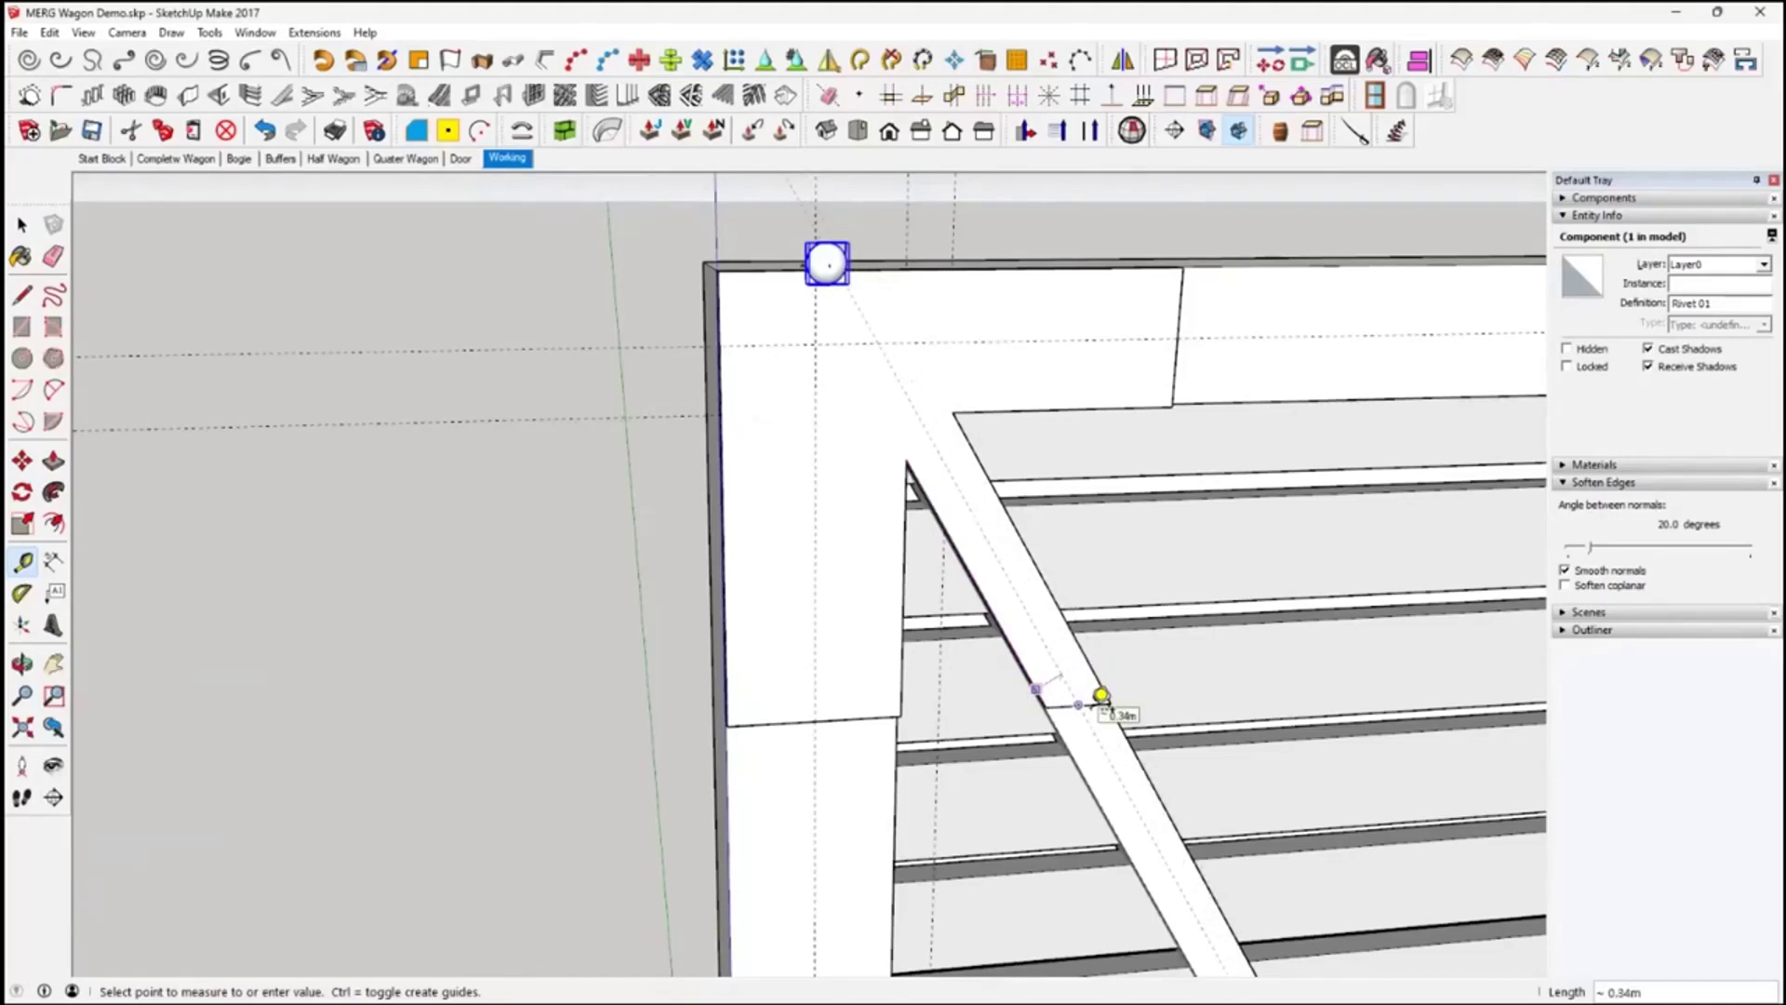
left_click(1100, 696)
Move the Rivet 01 component down onto the crossing of the vertical and horizontal guides, centring it on the corner plate
left_click(20, 221)
middle_click_drag(651, 521, 569, 451)
middle_click_drag(880, 490, 818, 487)
middle_click_drag(823, 406, 784, 472)
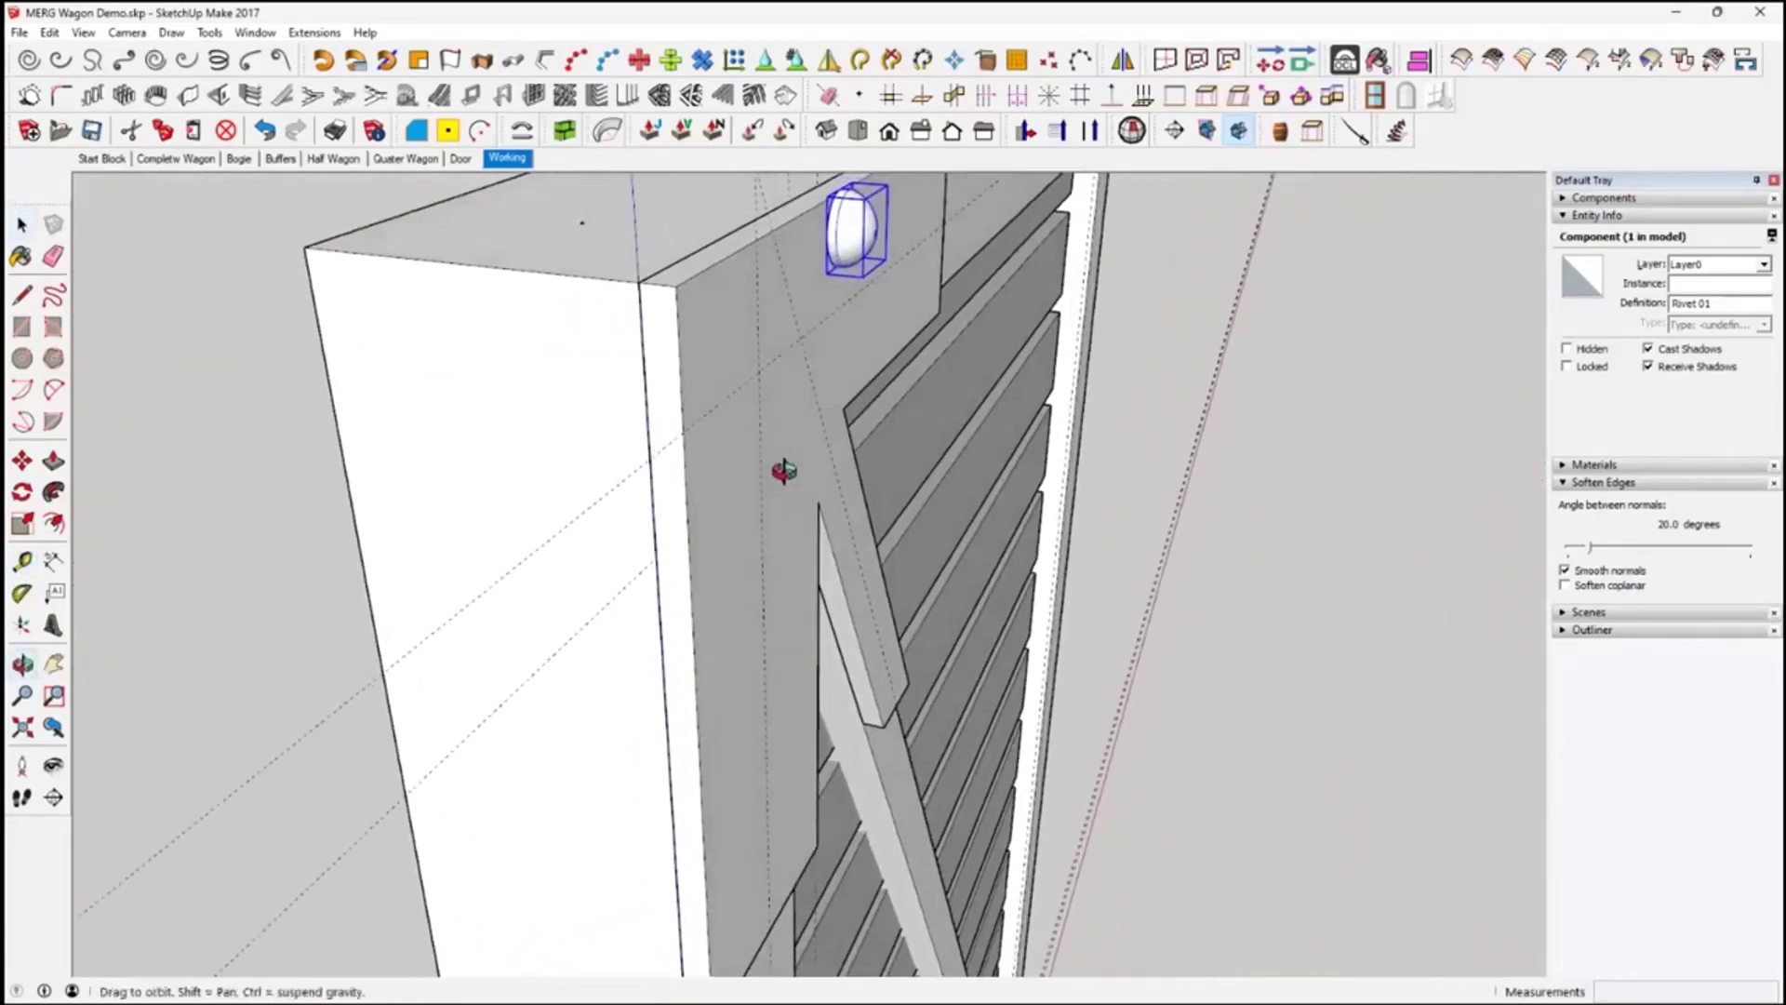
scroll(830, 305, "up", 3)
mouse_move(829, 305)
middle_mouse_down()
mouse_move(670, 247)
mouse_move(605, 198)
mouse_move(1029, 402)
mouse_move(1140, 414)
mouse_move(793, 387)
mouse_move(602, 285)
mouse_move(1057, 423)
mouse_move(797, 264)
mouse_move(850, 409)
mouse_move(1113, 657)
mouse_move(897, 411)
mouse_move(824, 271)
middle_mouse_up()
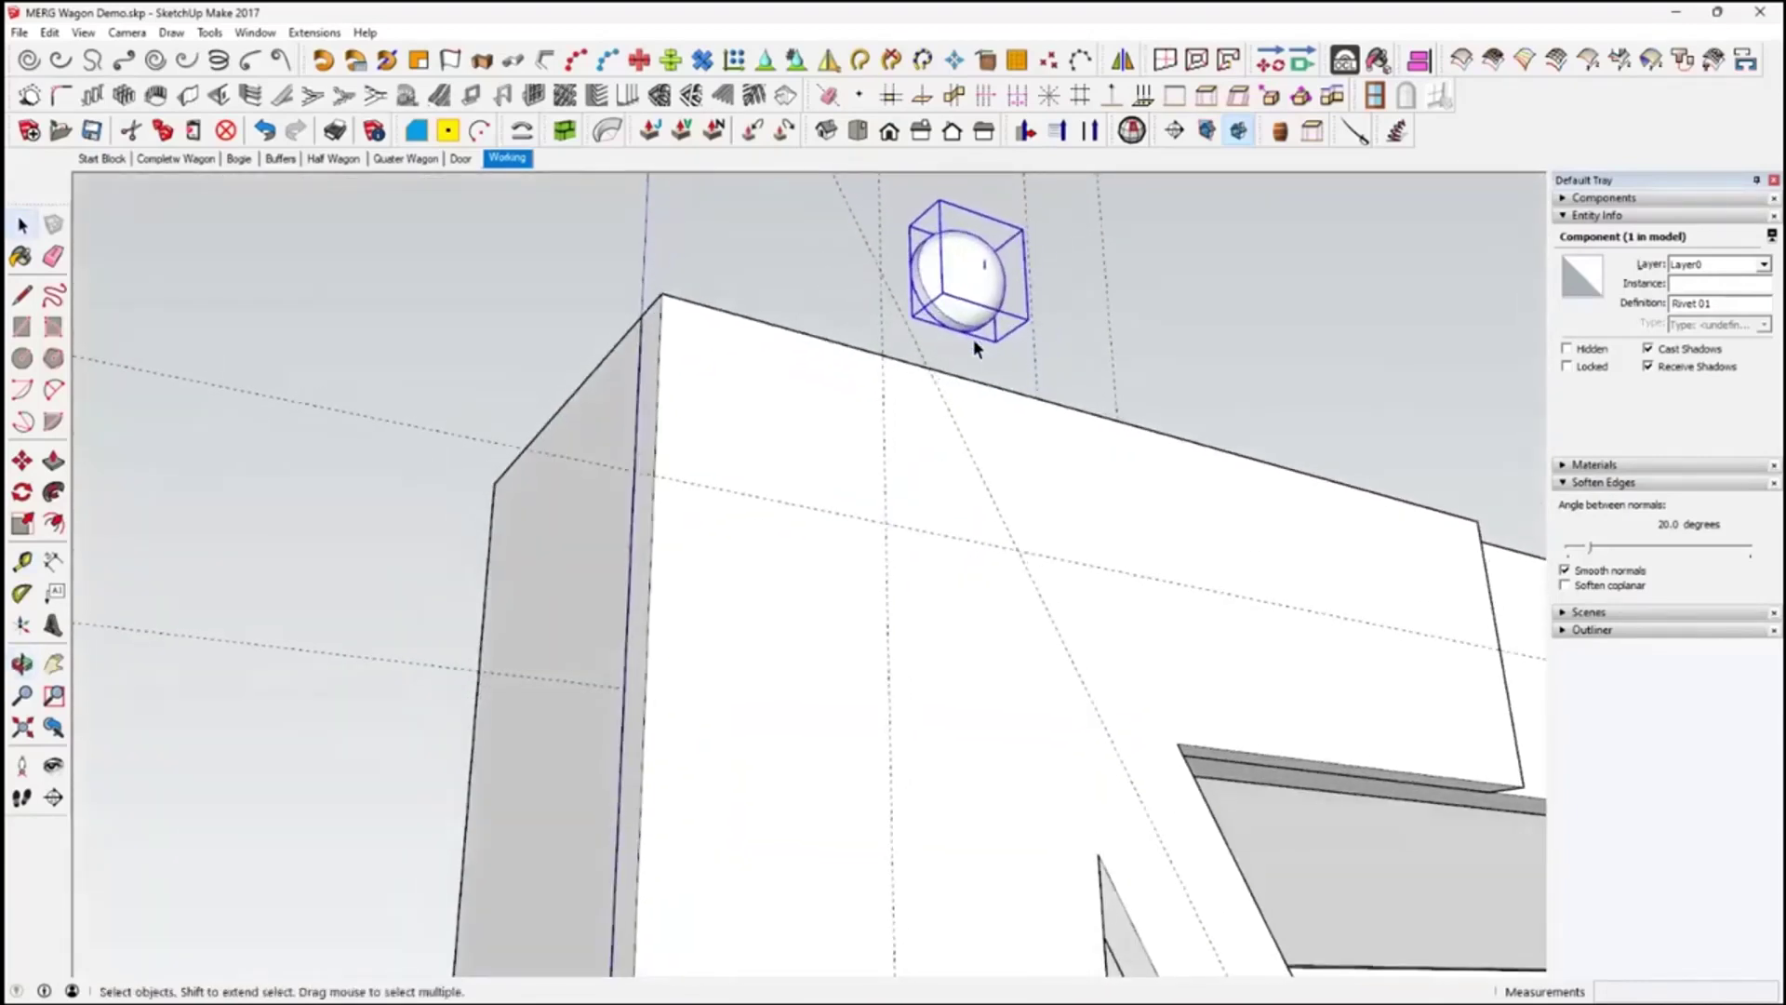
key("m")
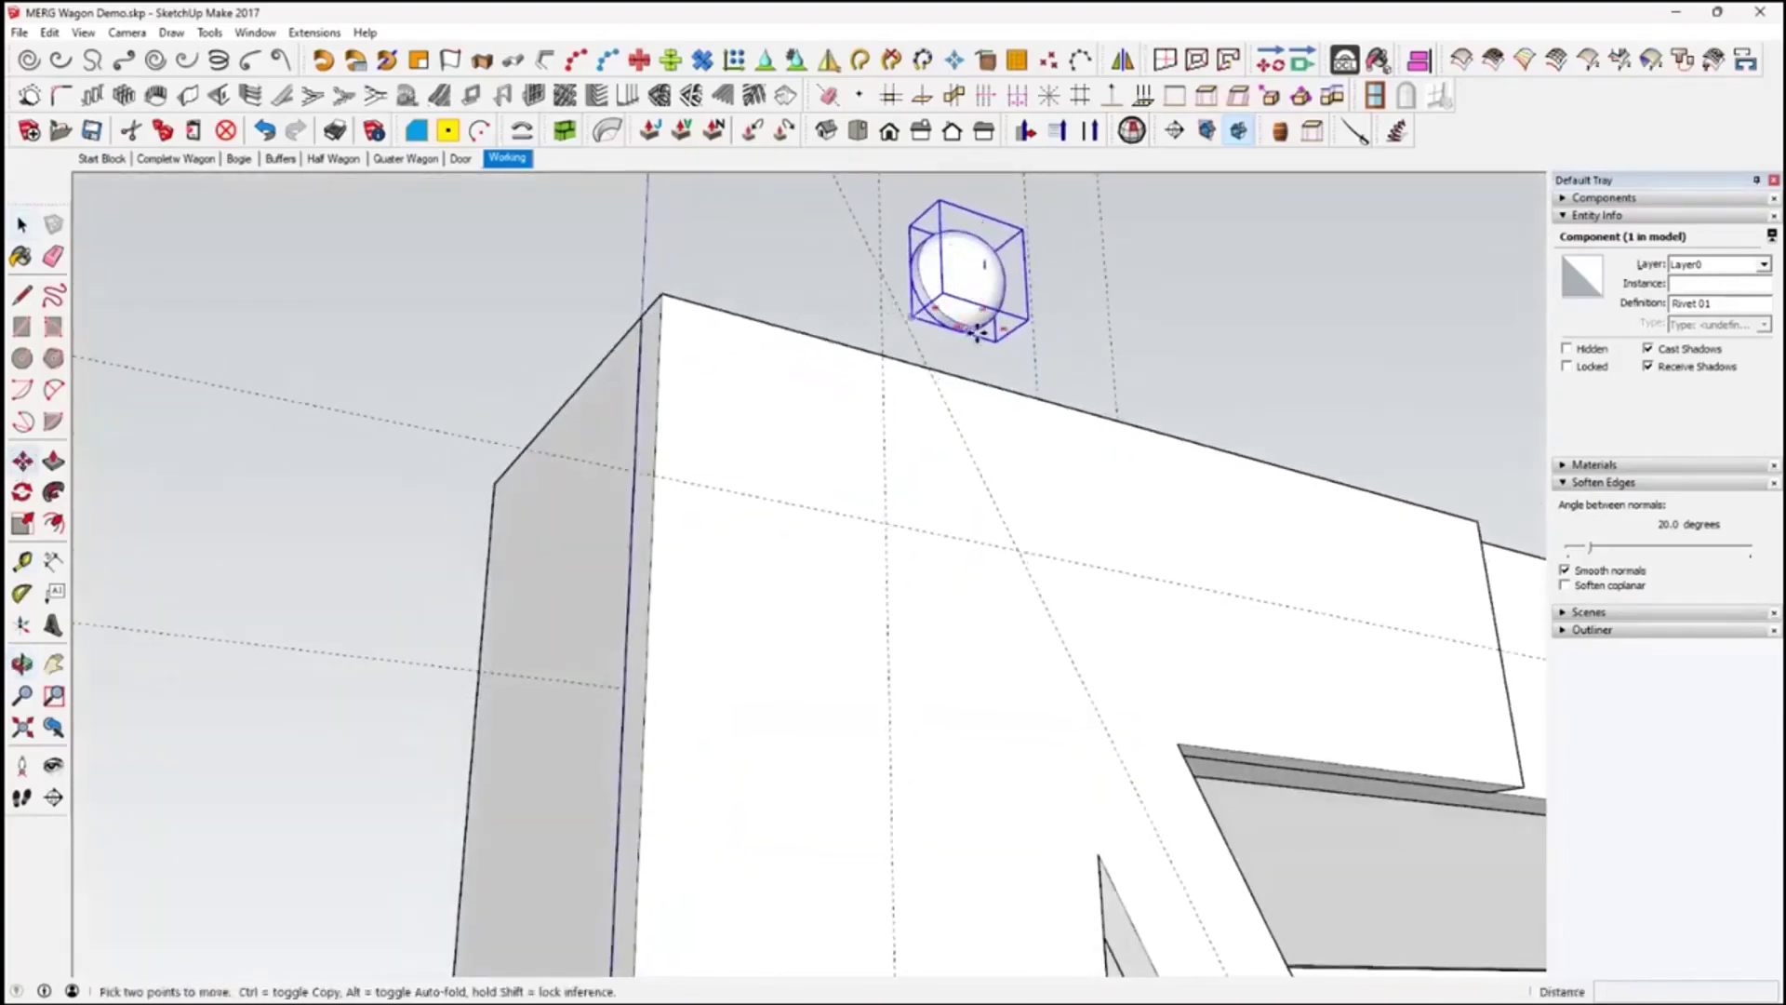
left_click(958, 333)
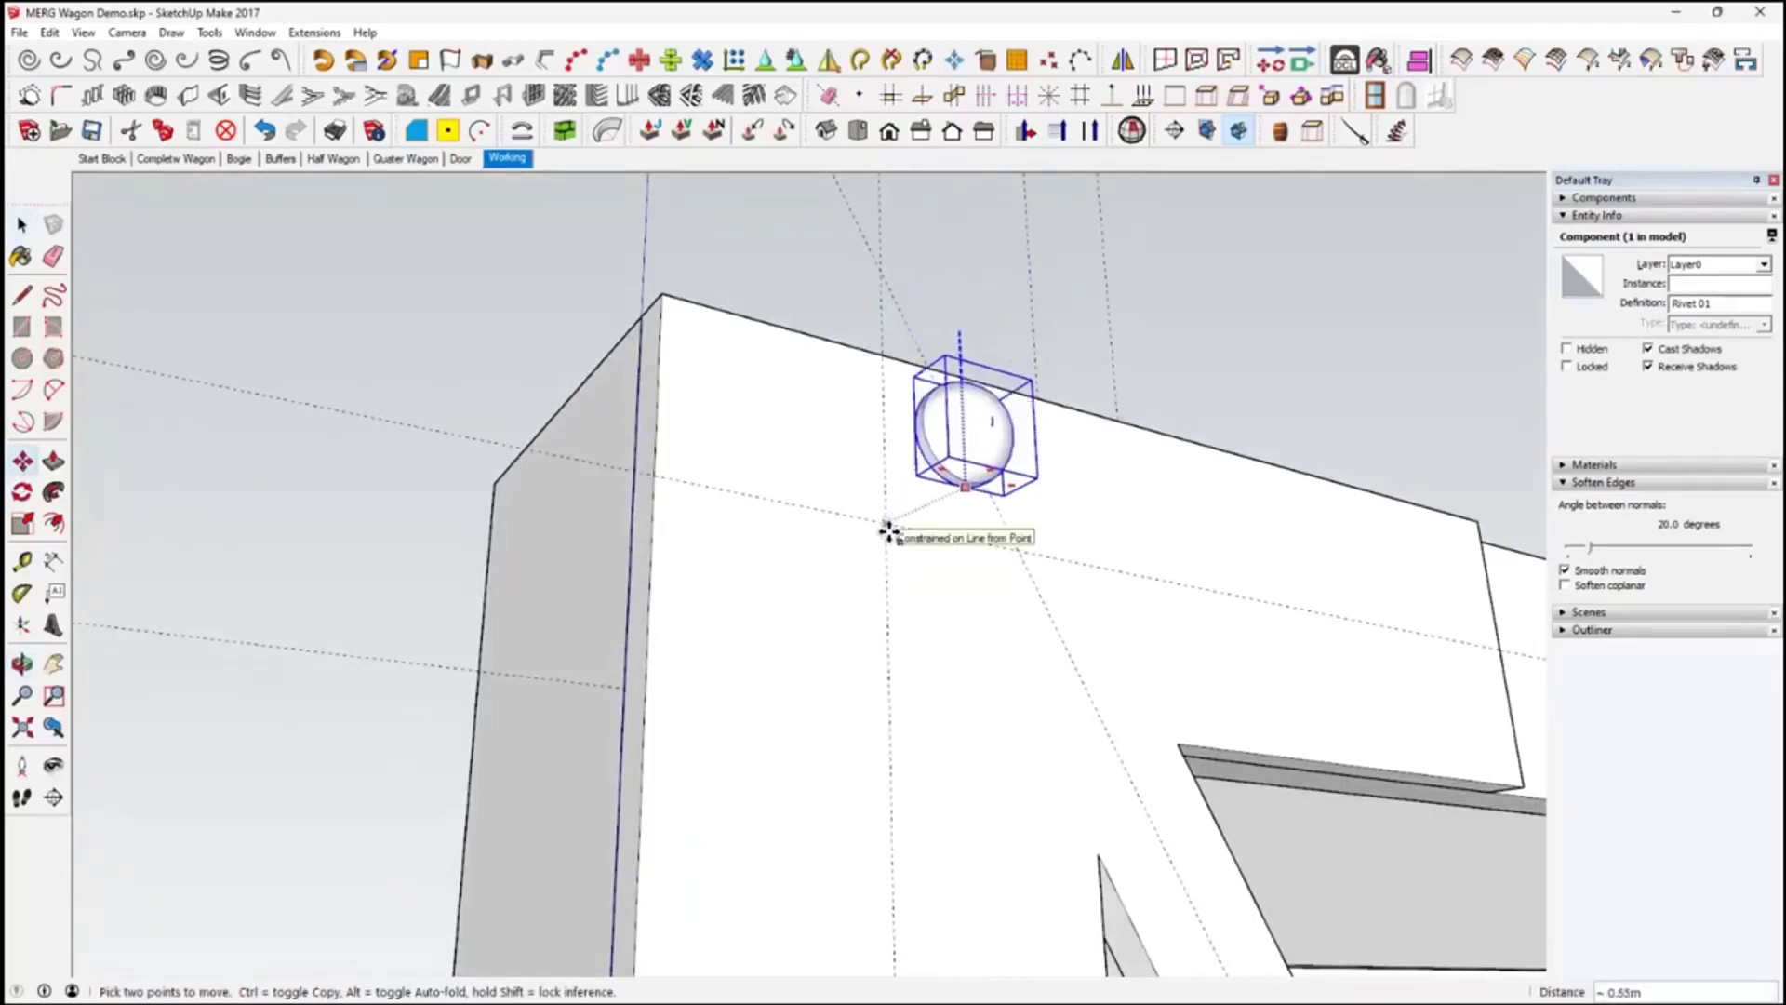
left_click(889, 530)
middle_click_drag(975, 598, 882, 555)
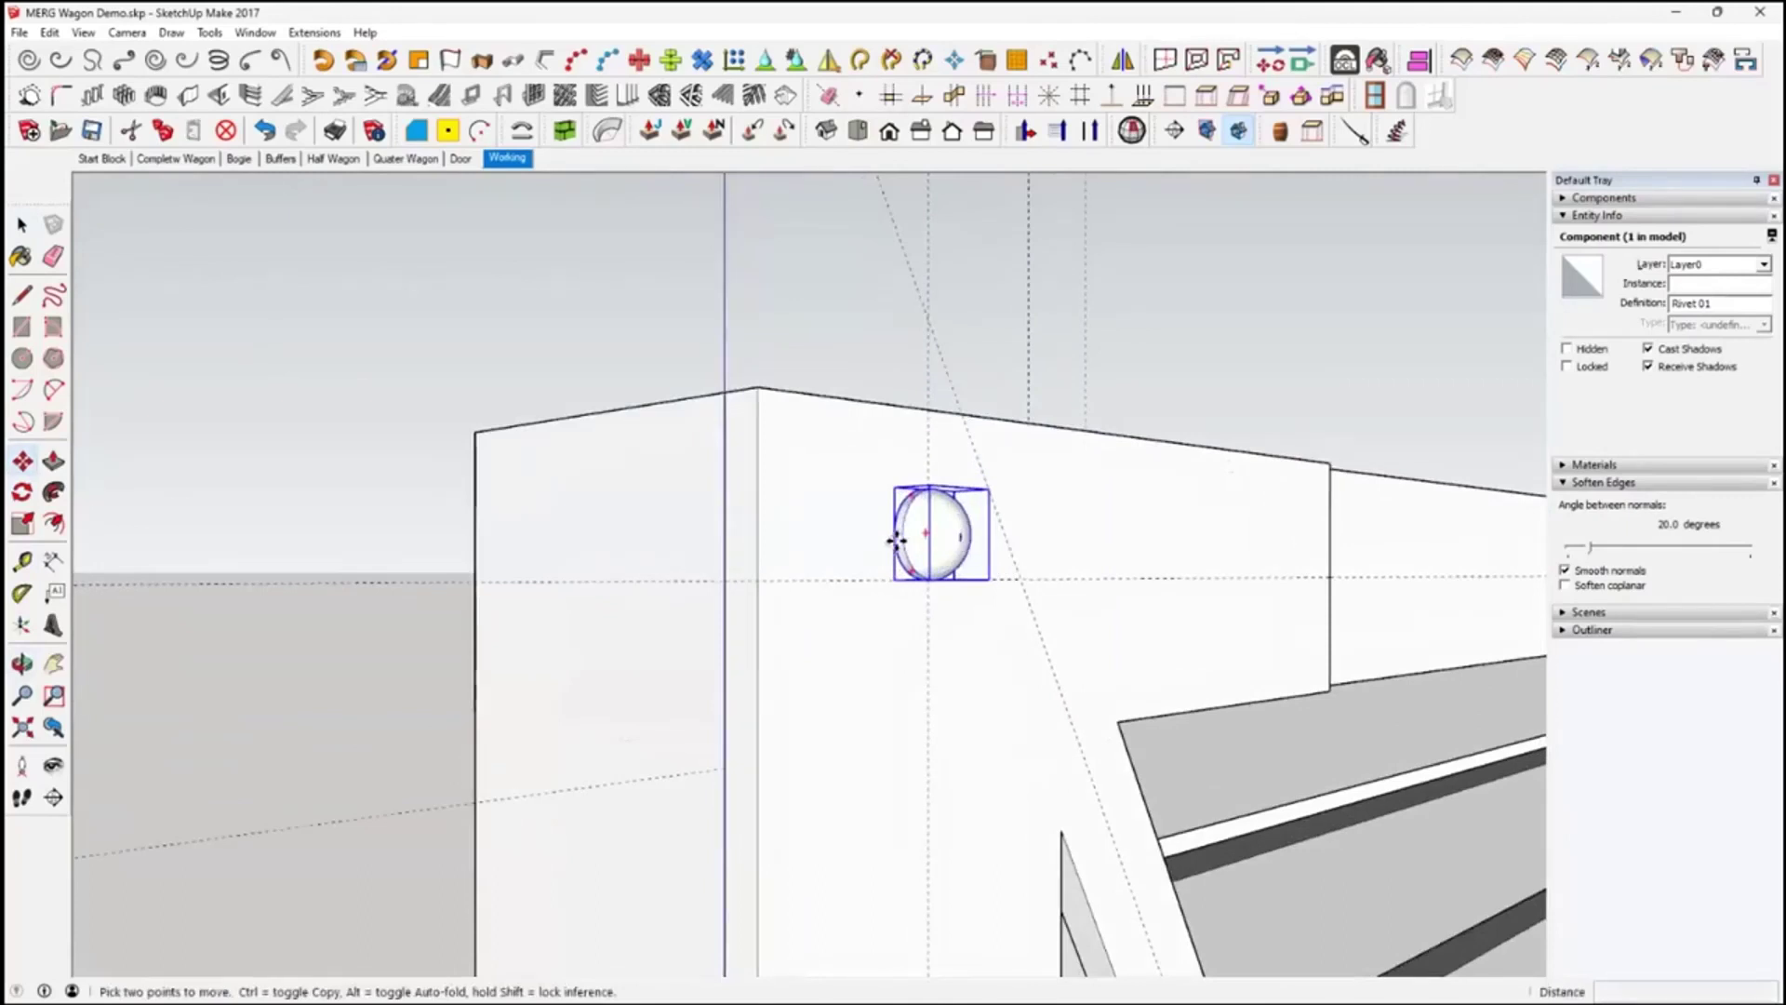
left_click(895, 540)
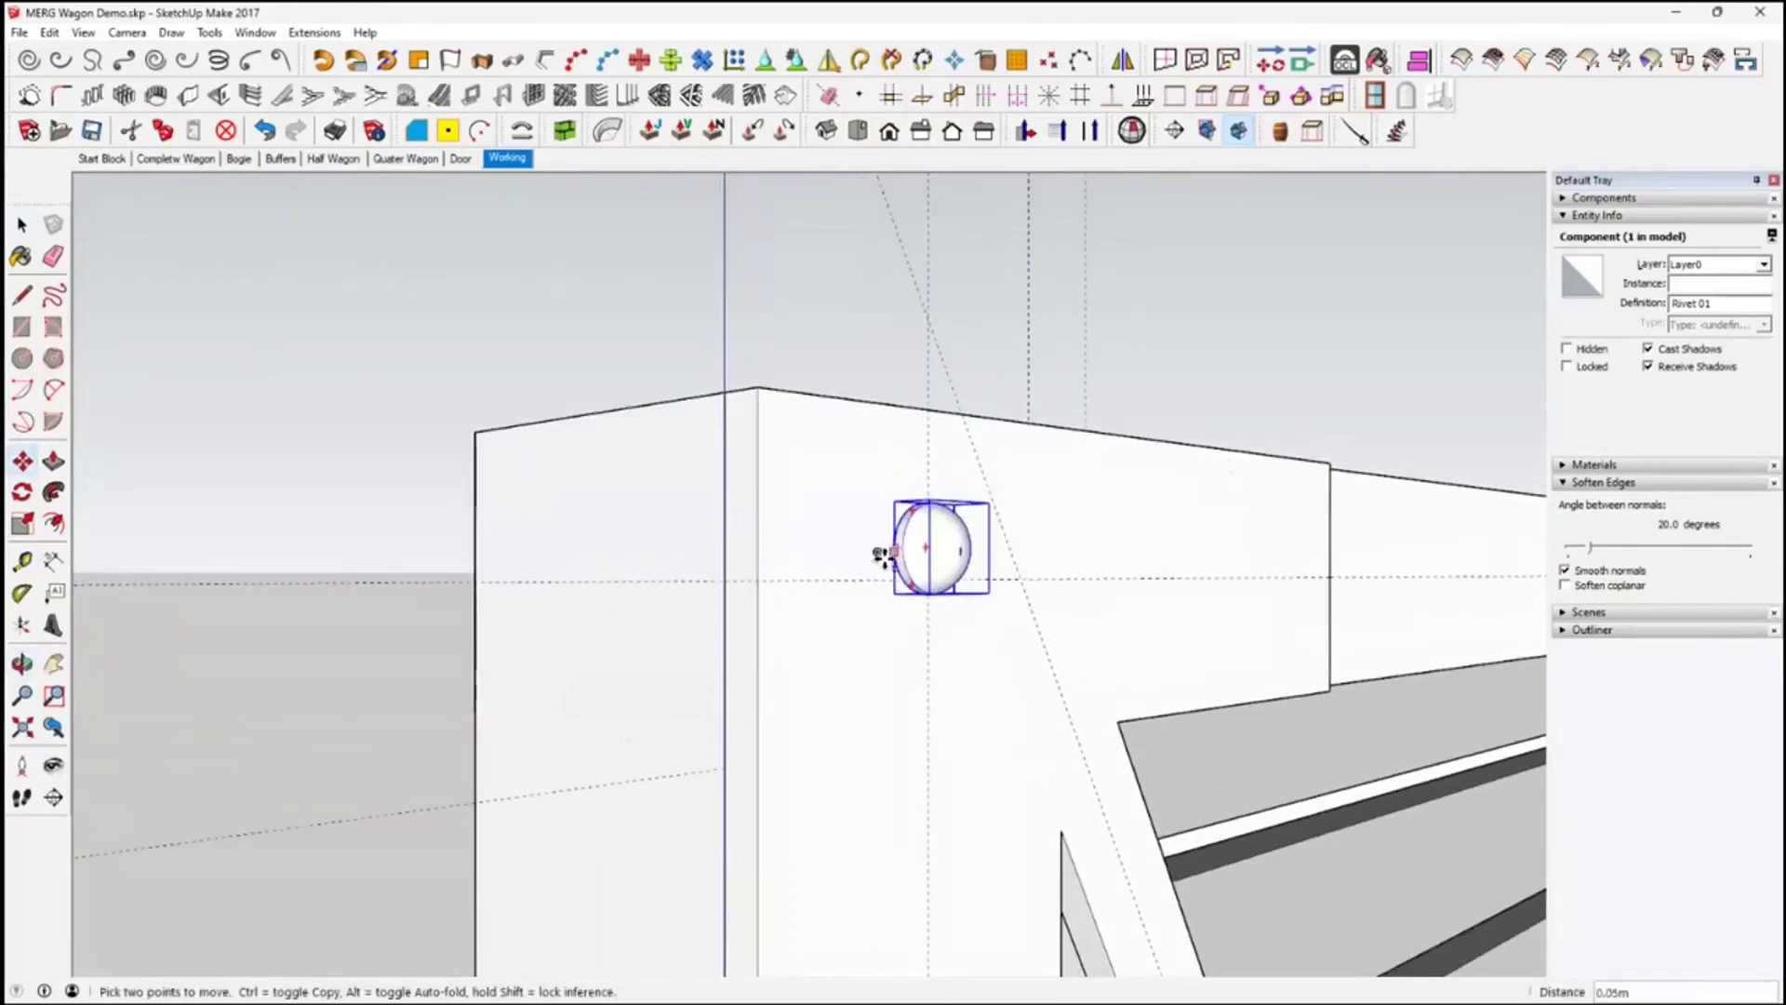
left_click(873, 584)
Copy the corner rivet about 3.4 m along the horizontal guide and divide the distance into three equal spacings
middle_click_drag(1016, 622, 582, 574)
key("m")
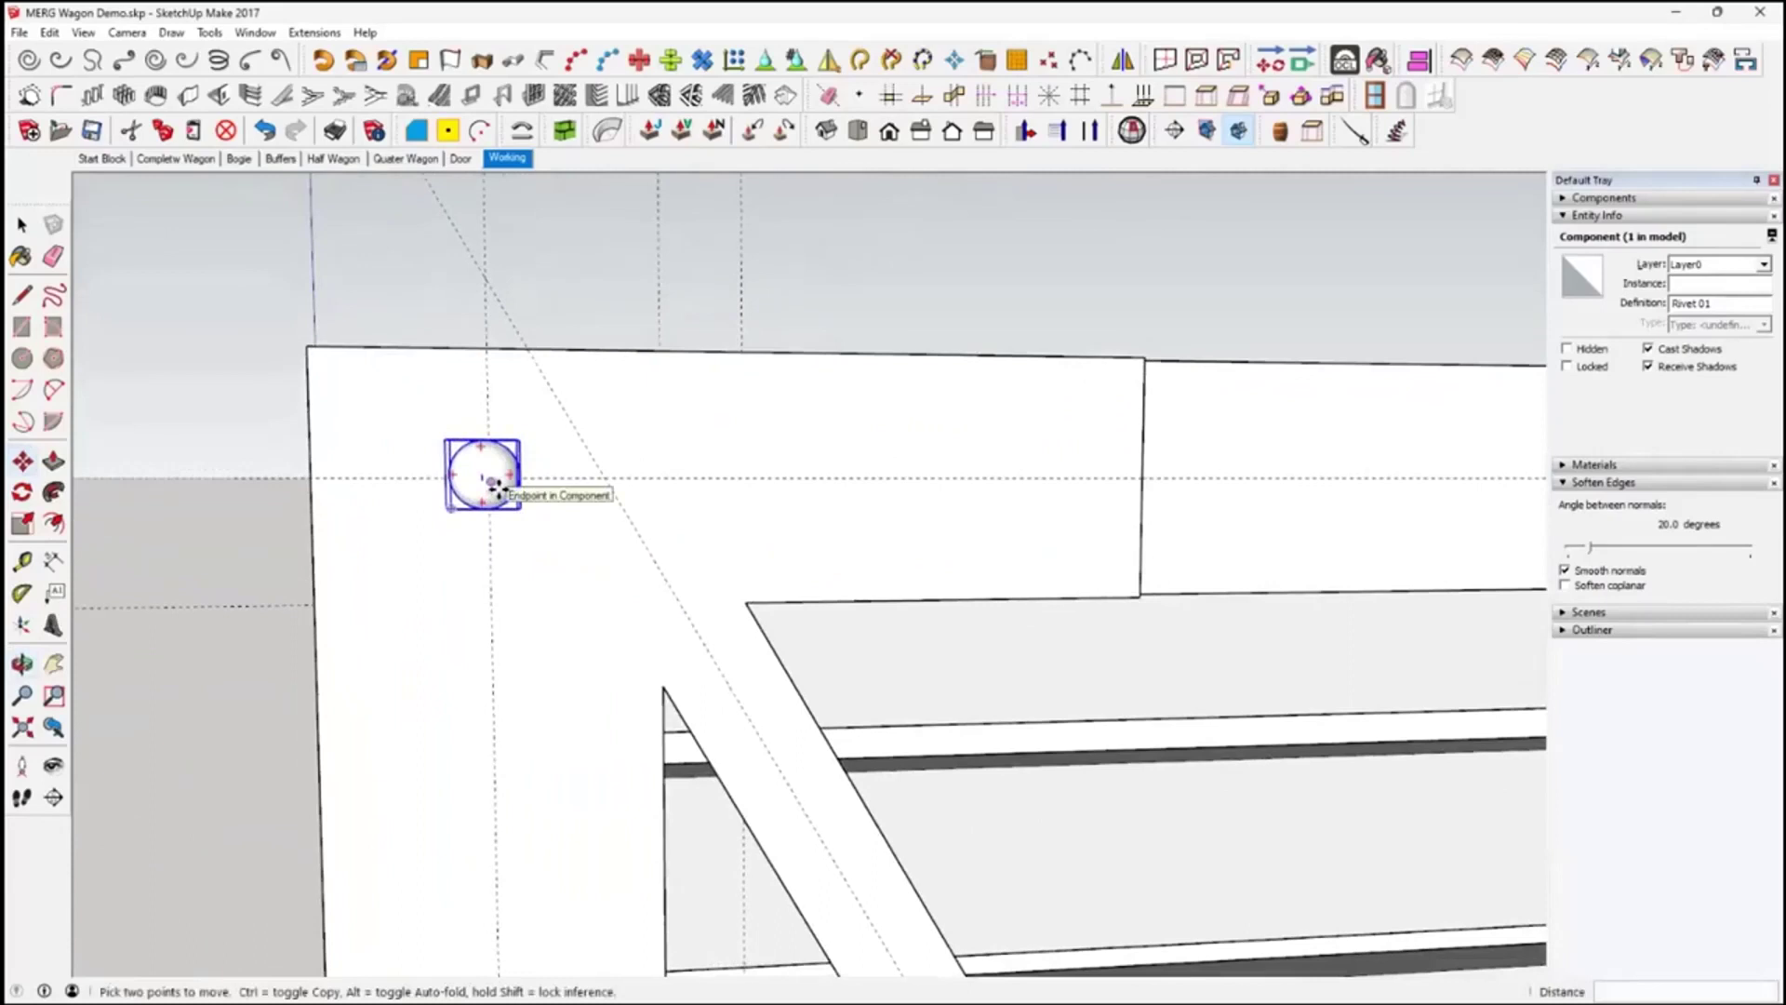
left_click(494, 486)
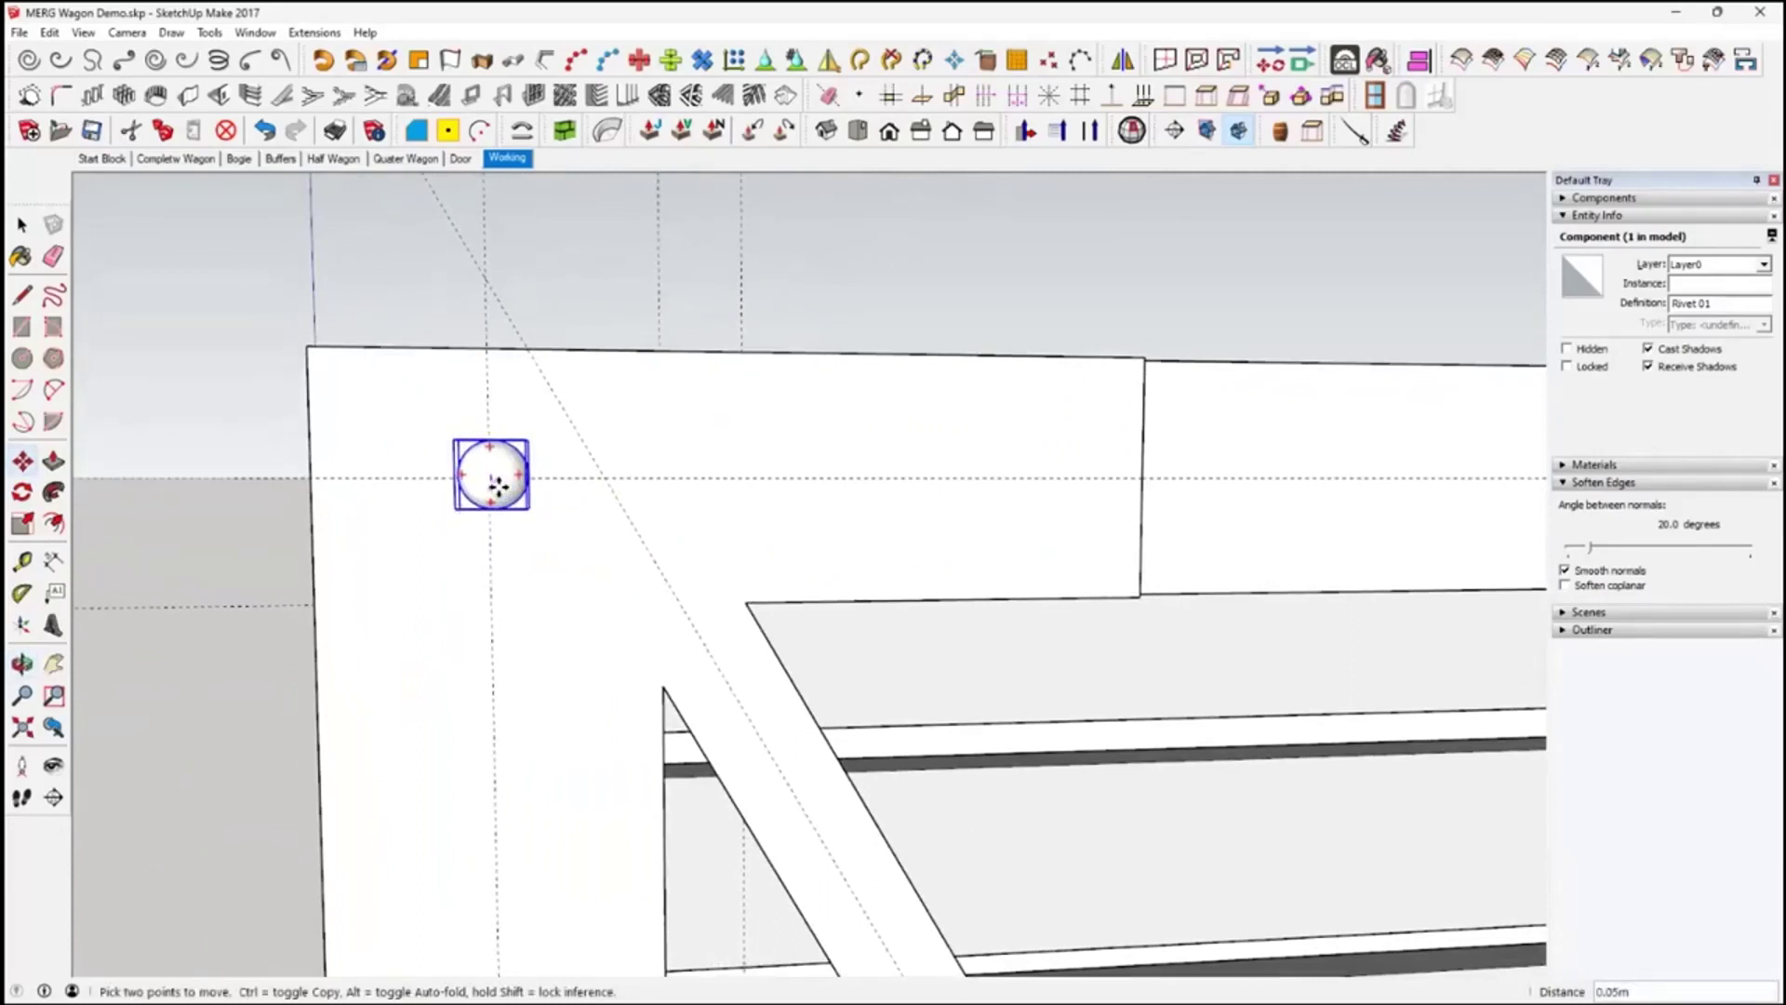
key("ctrl")
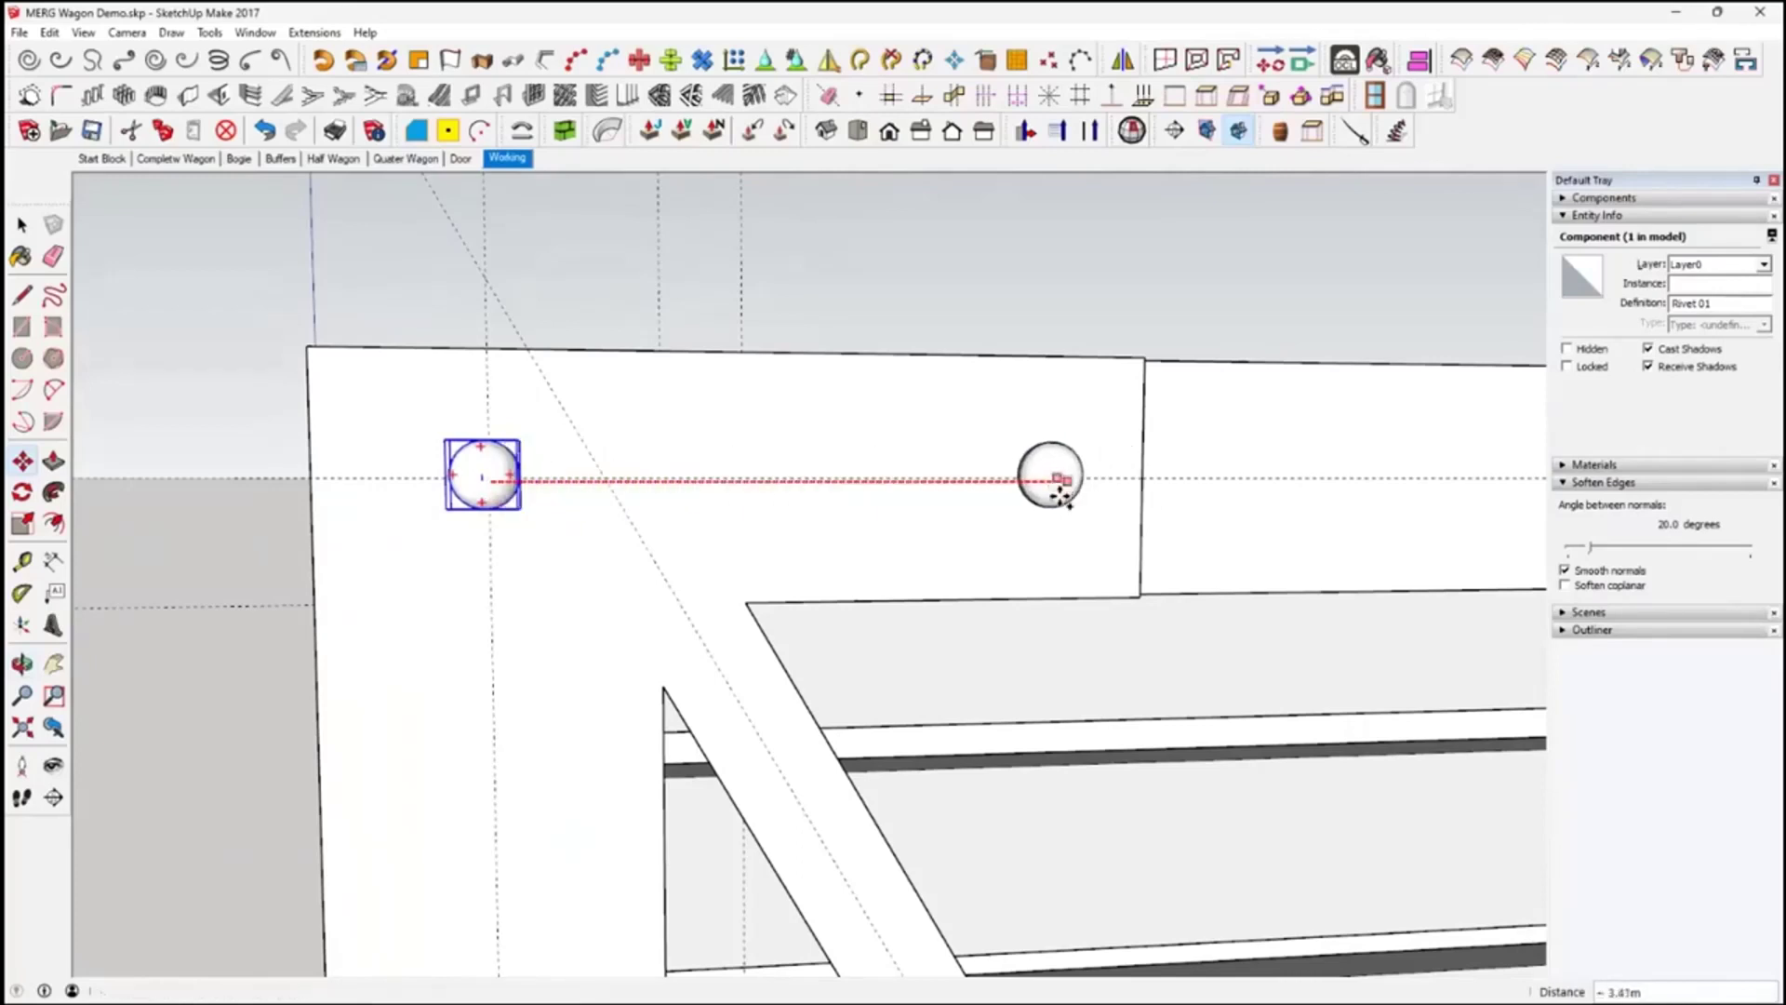
left_click(1057, 480)
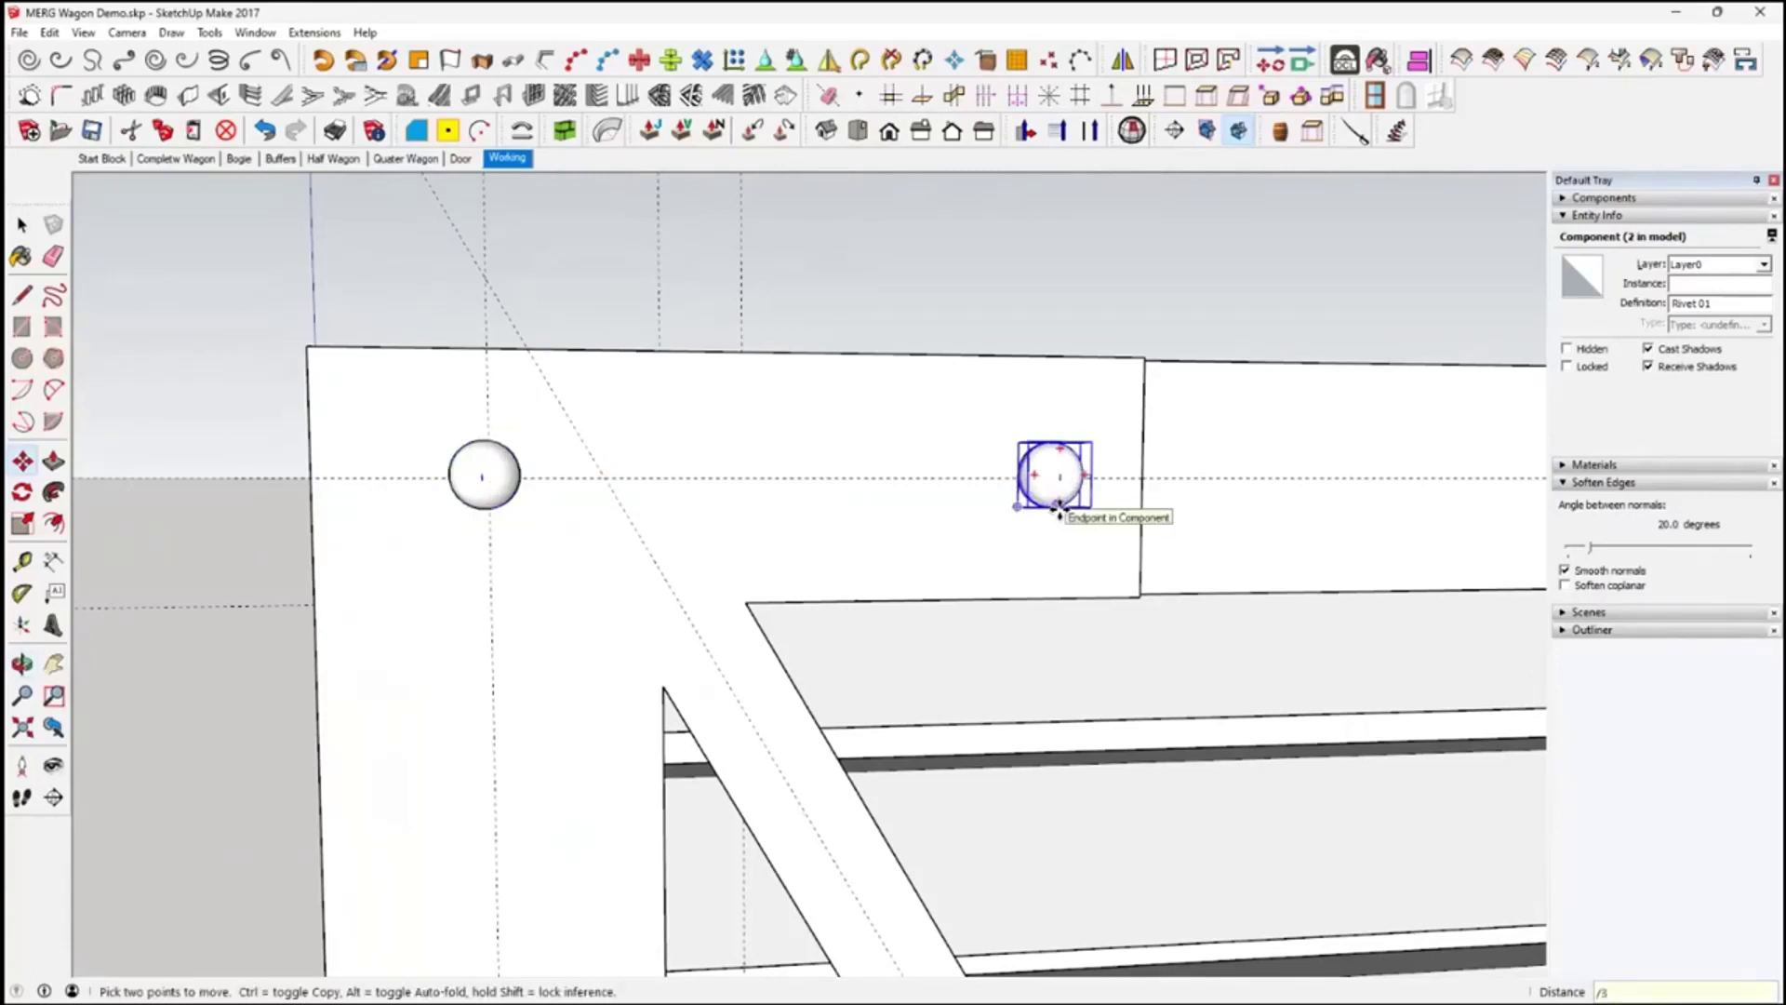
key("Return")
Copy the corner rivet down the vertical guide to the plate's lower end and divide the distance into four equal spacings
middle_click_drag(666, 728, 839, 580)
key("m")
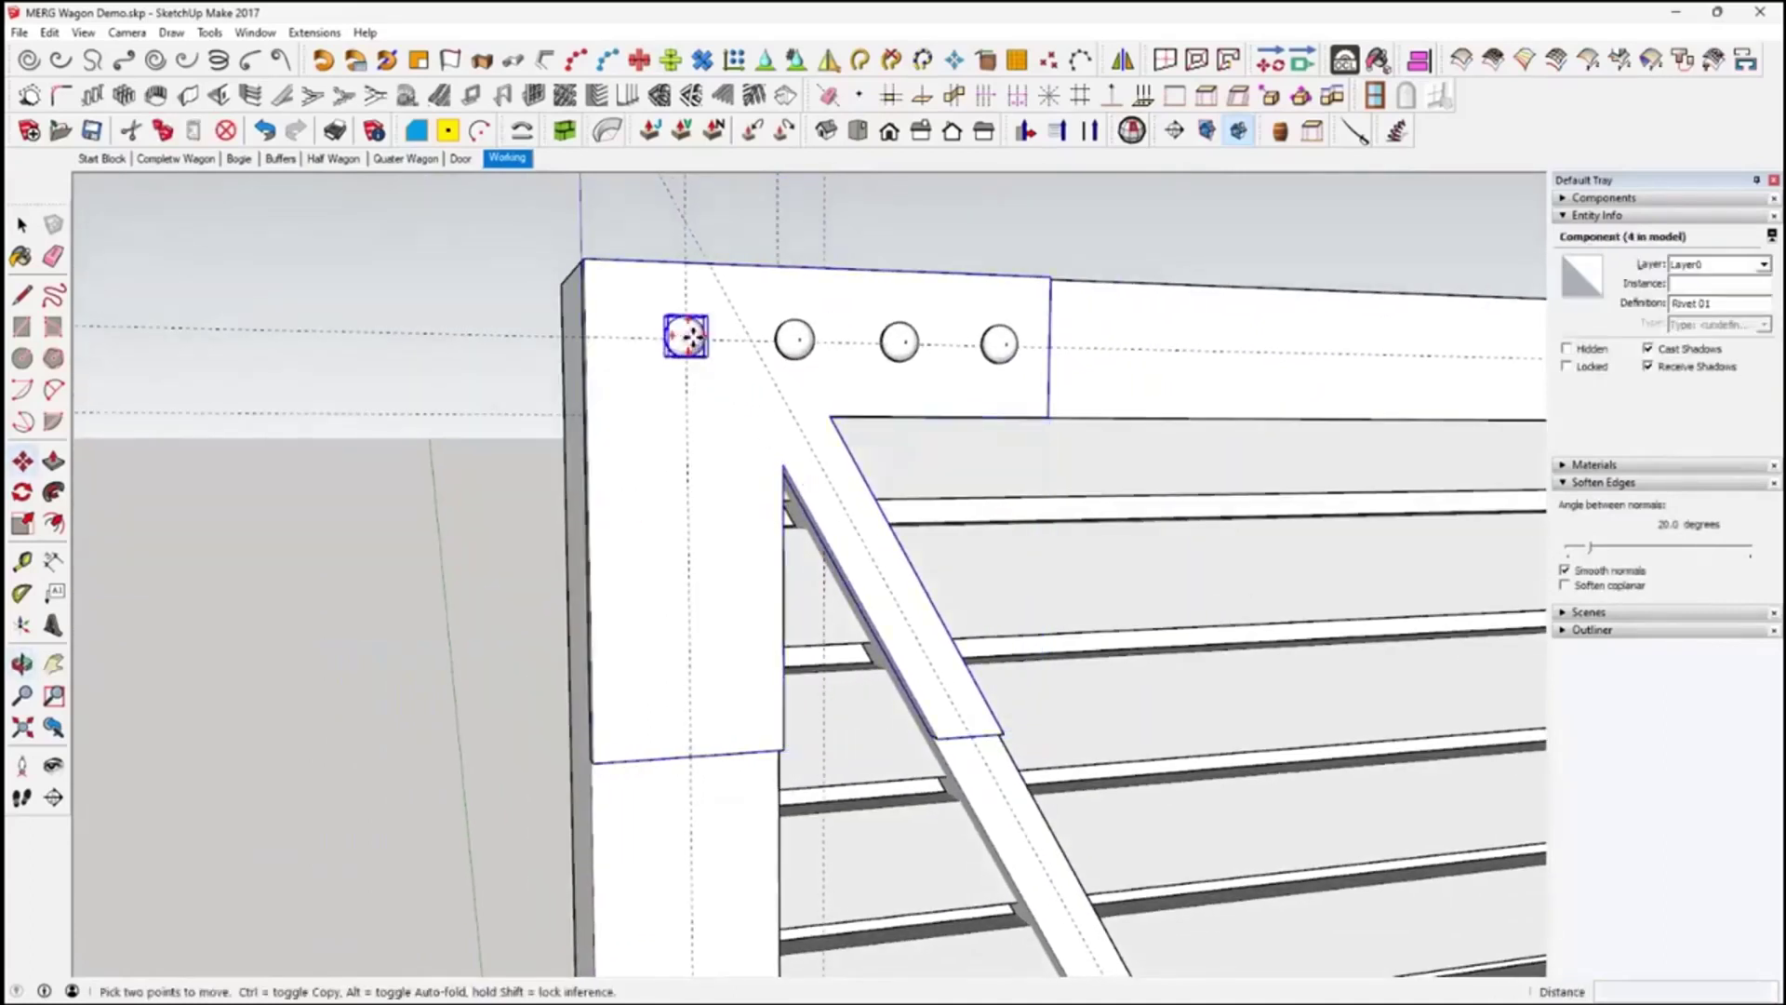
key("ctrl")
left_click(688, 337)
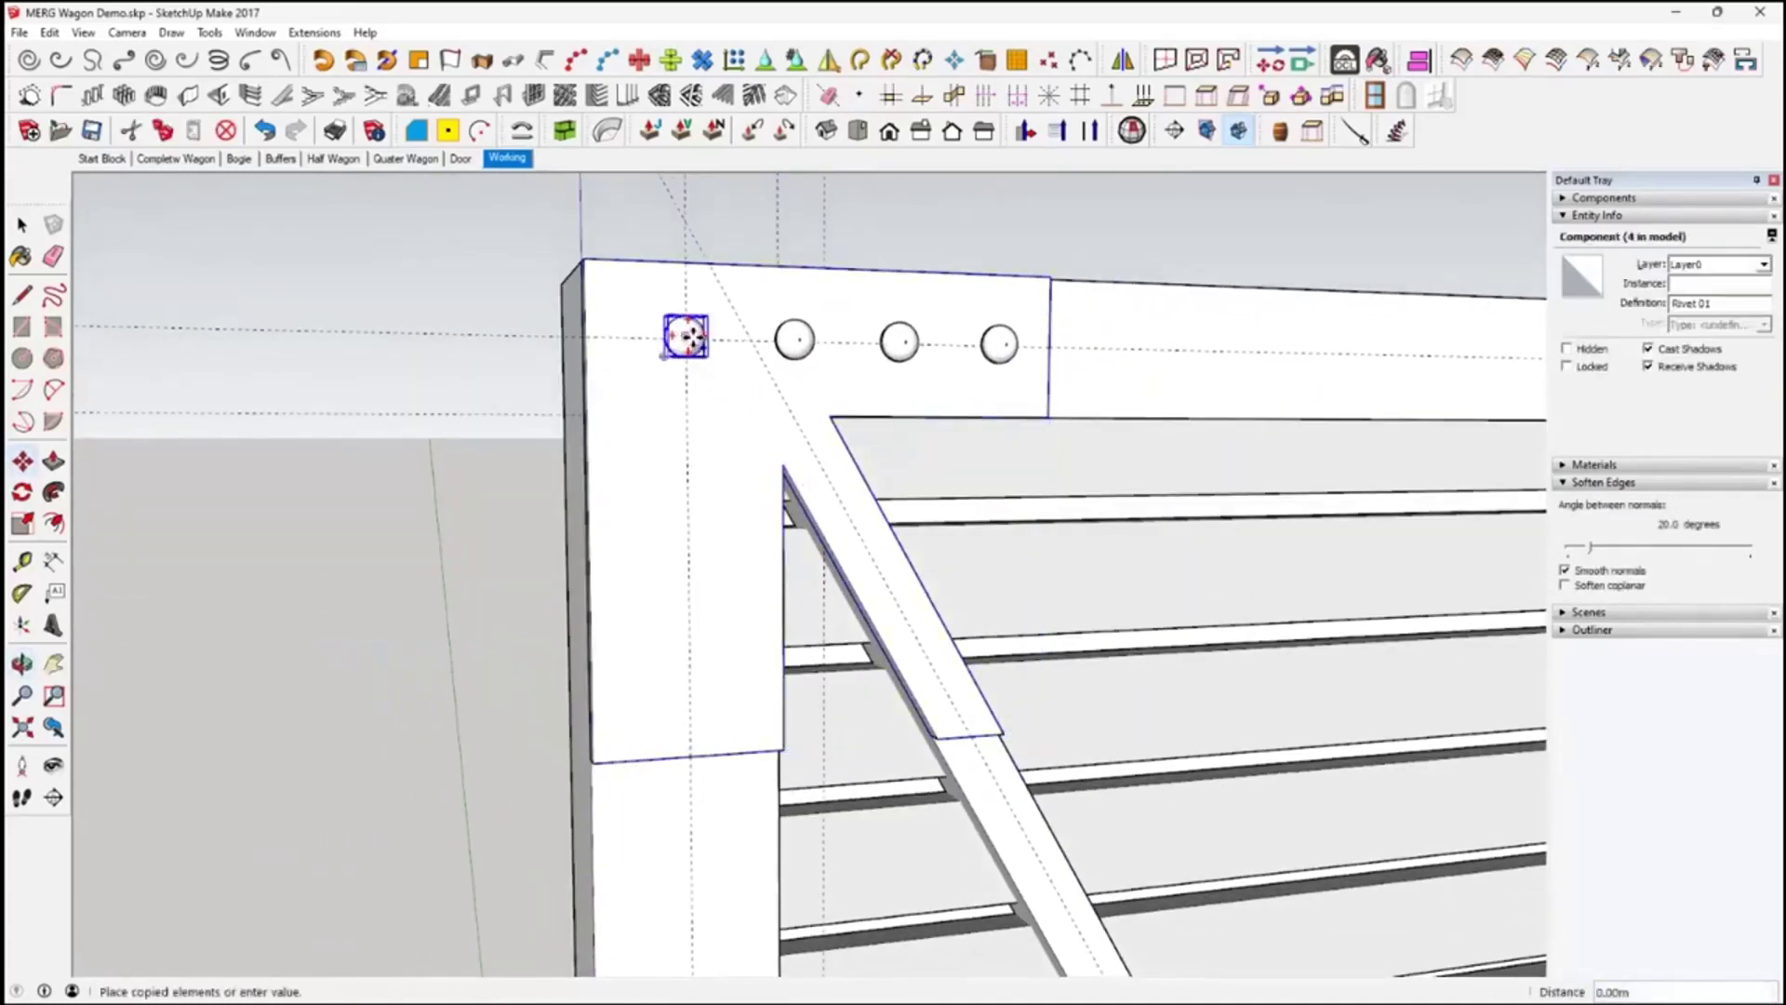
left_click(705, 712)
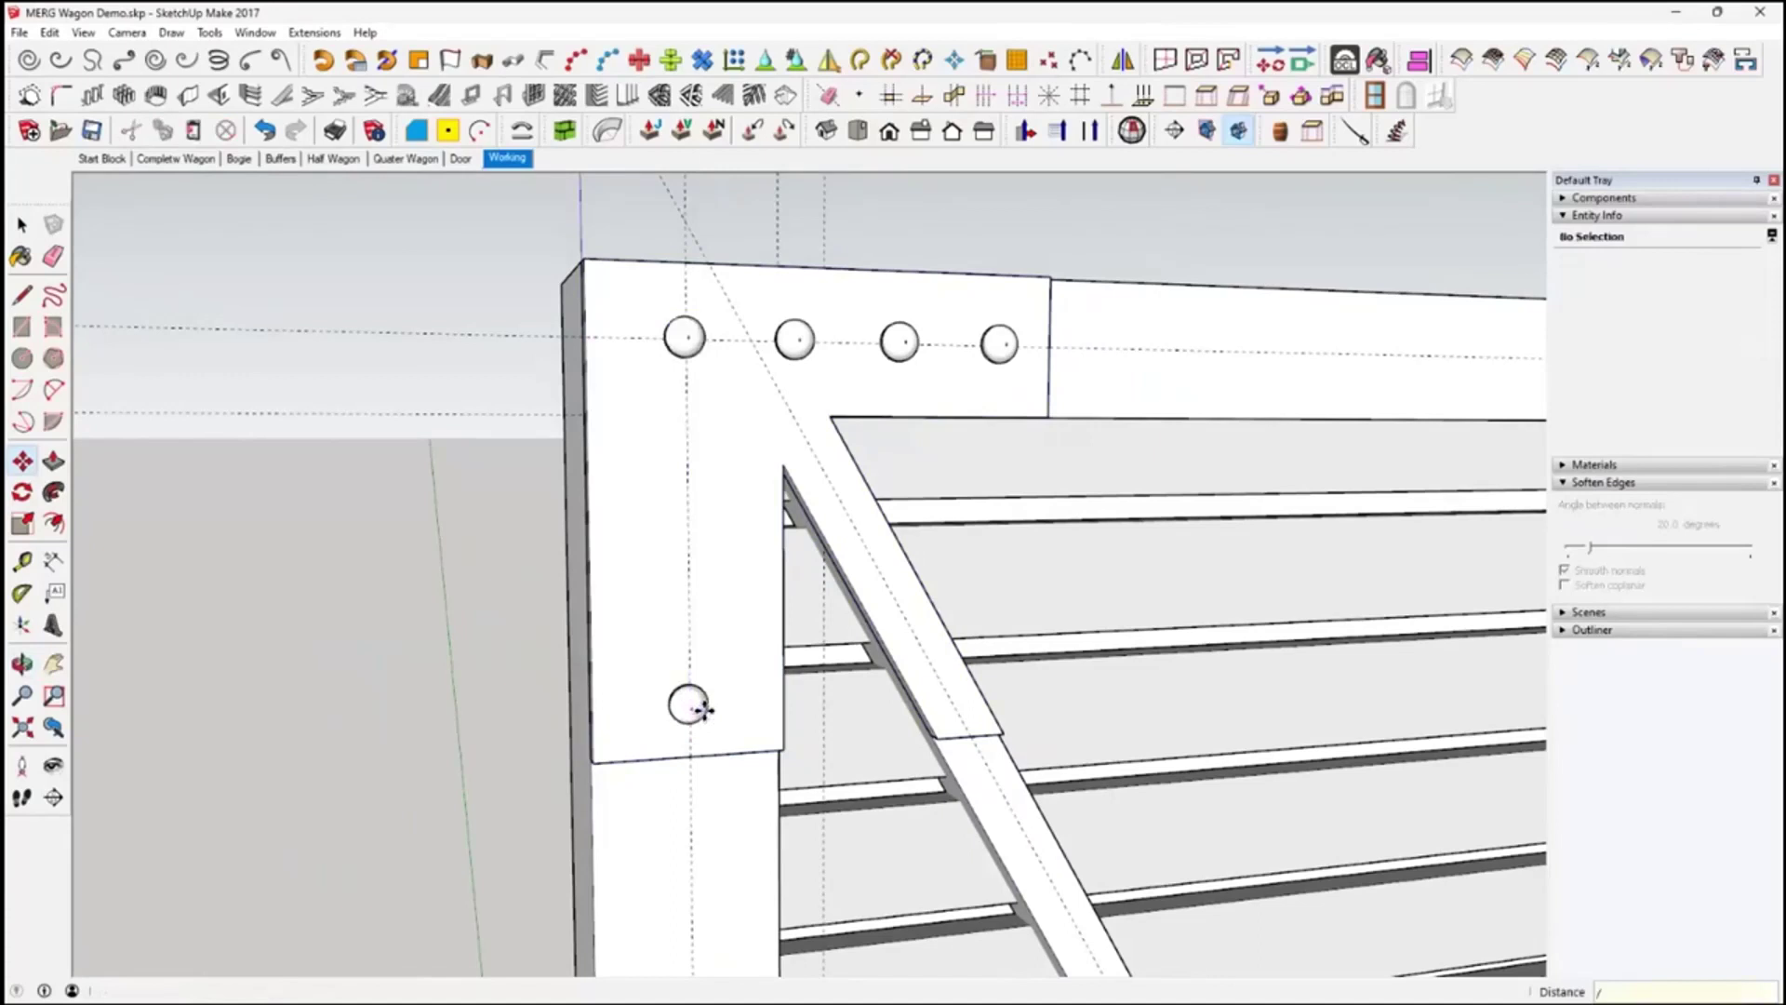
key("Return")
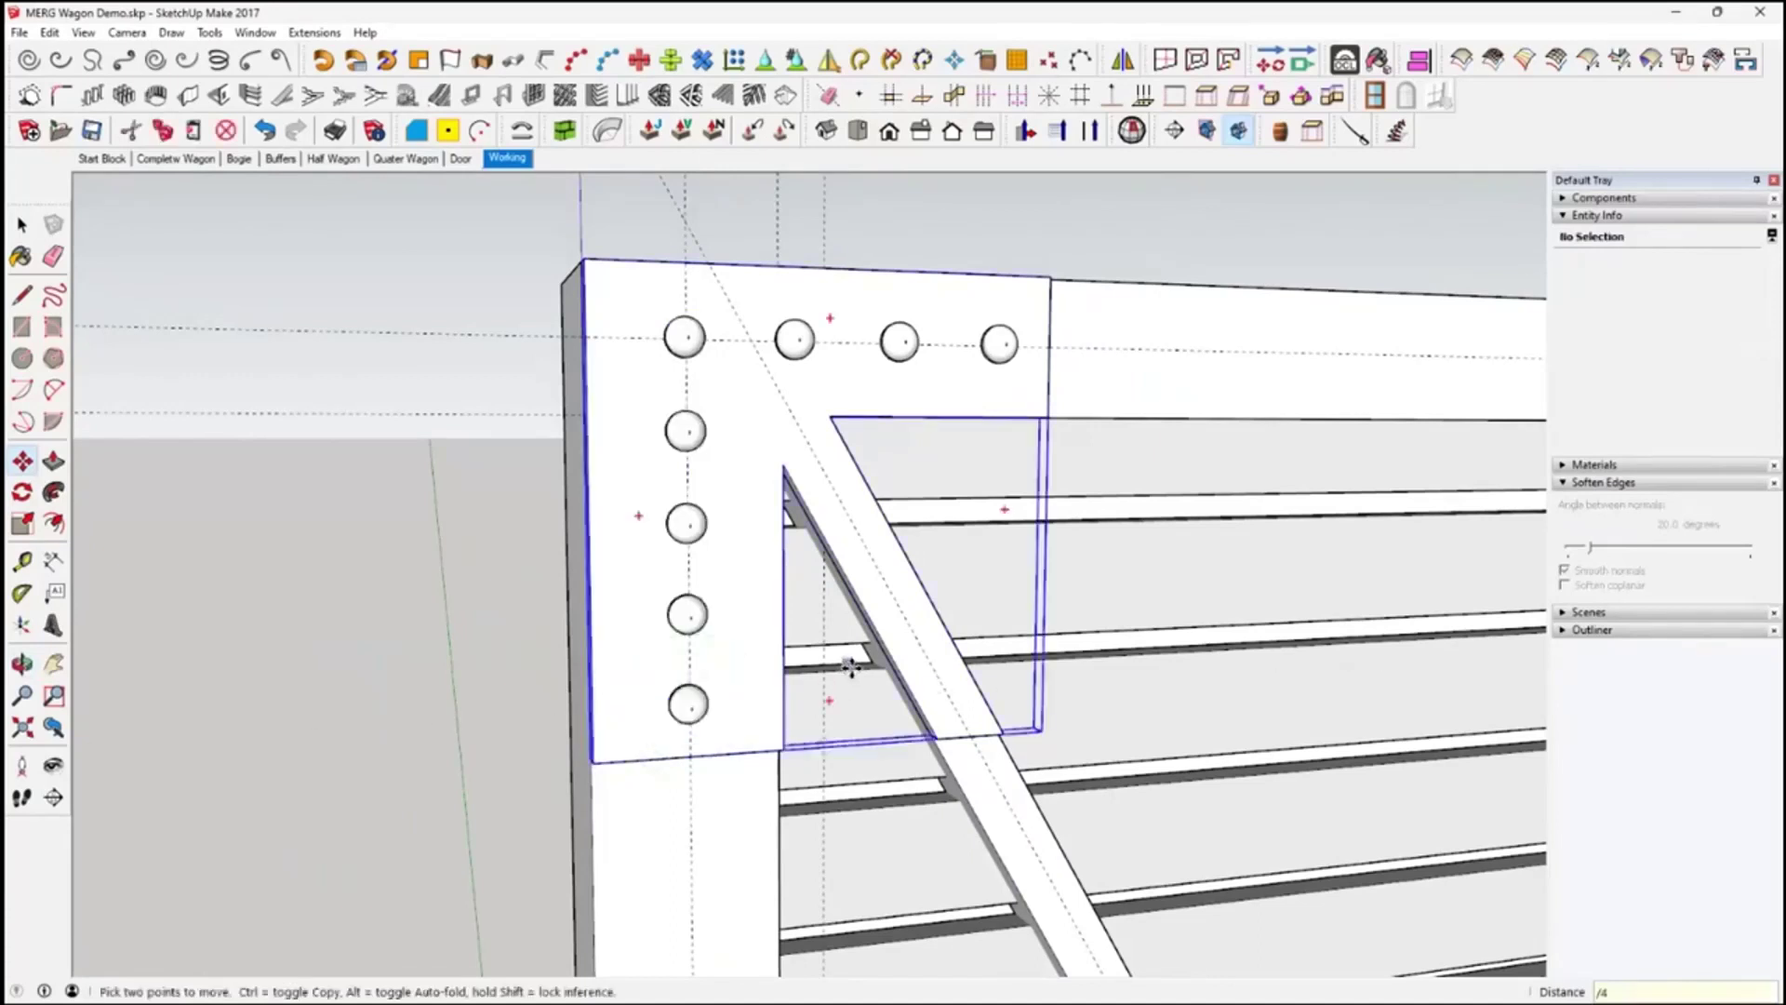
Copy the second rivet of the upper row back along the horizontal guide to where it crosses the diagonal guide
middle_click_drag(849, 666, 638, 730)
scroll(857, 366, "up", 2)
left_click(800, 344)
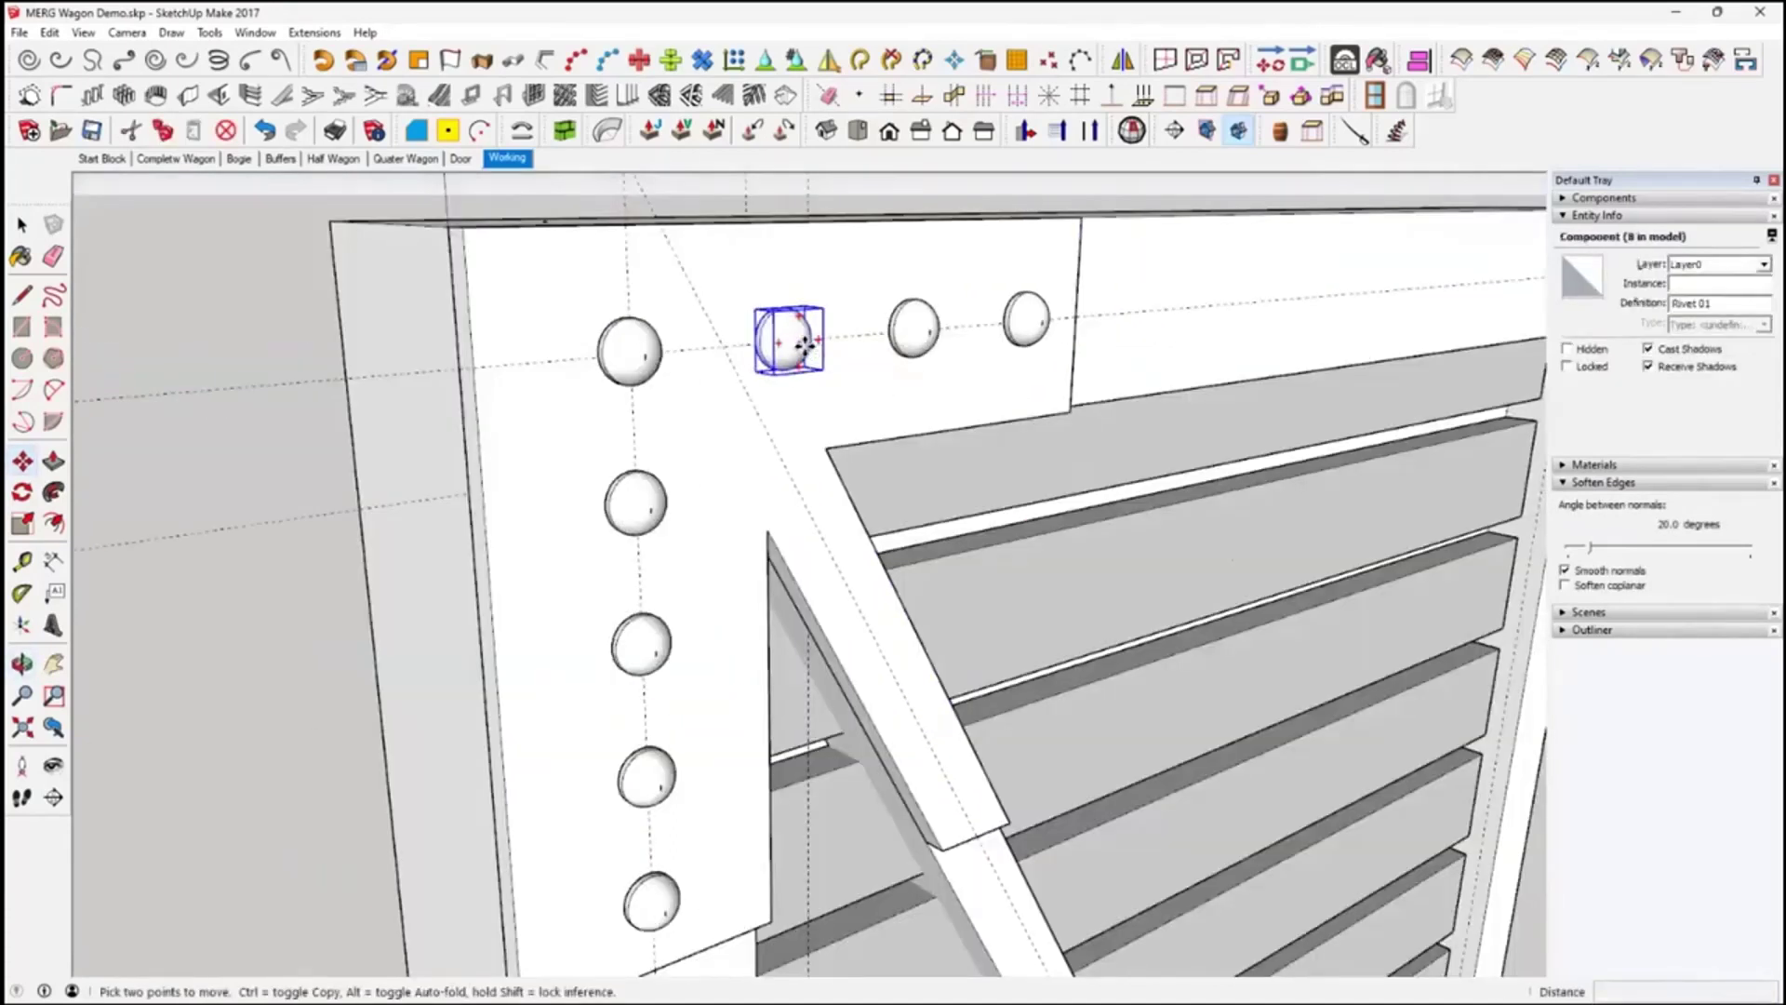
key("ctrl")
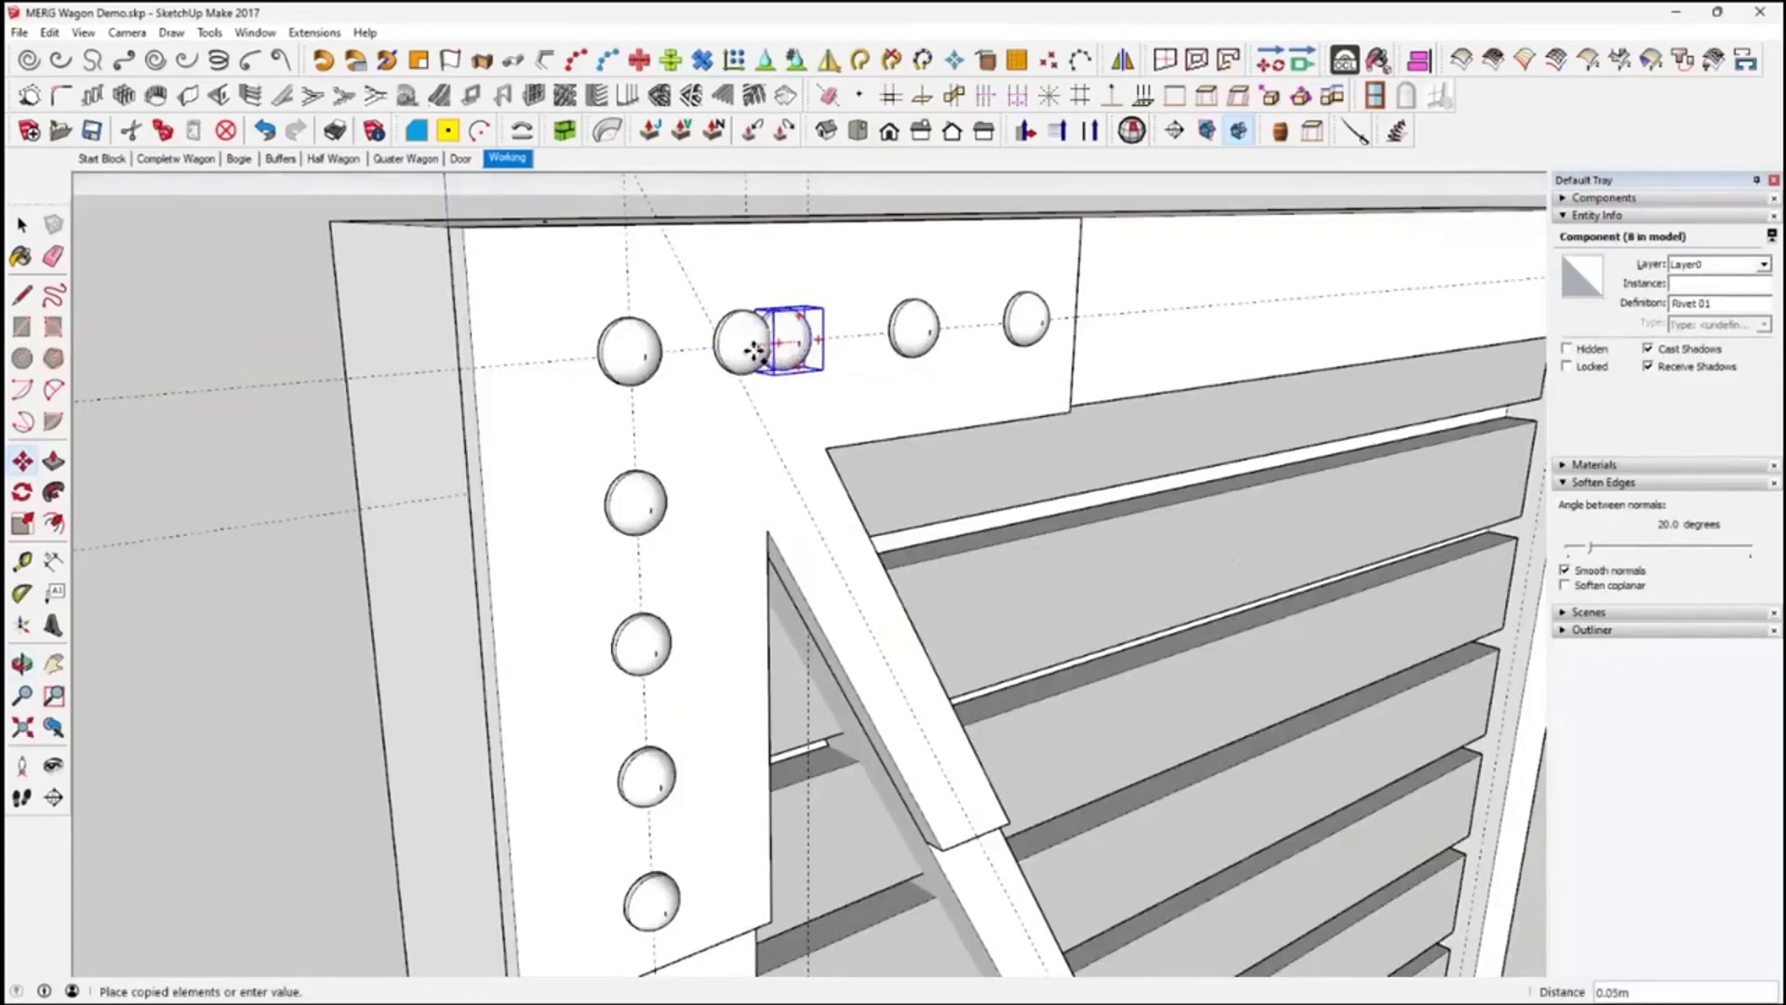
left_click(789, 345)
Copy the rivet at the guide crossing down the diagonal arm as three evenly spaced rivets, and delete the starting rivet
middle_click_drag(852, 635, 589, 502)
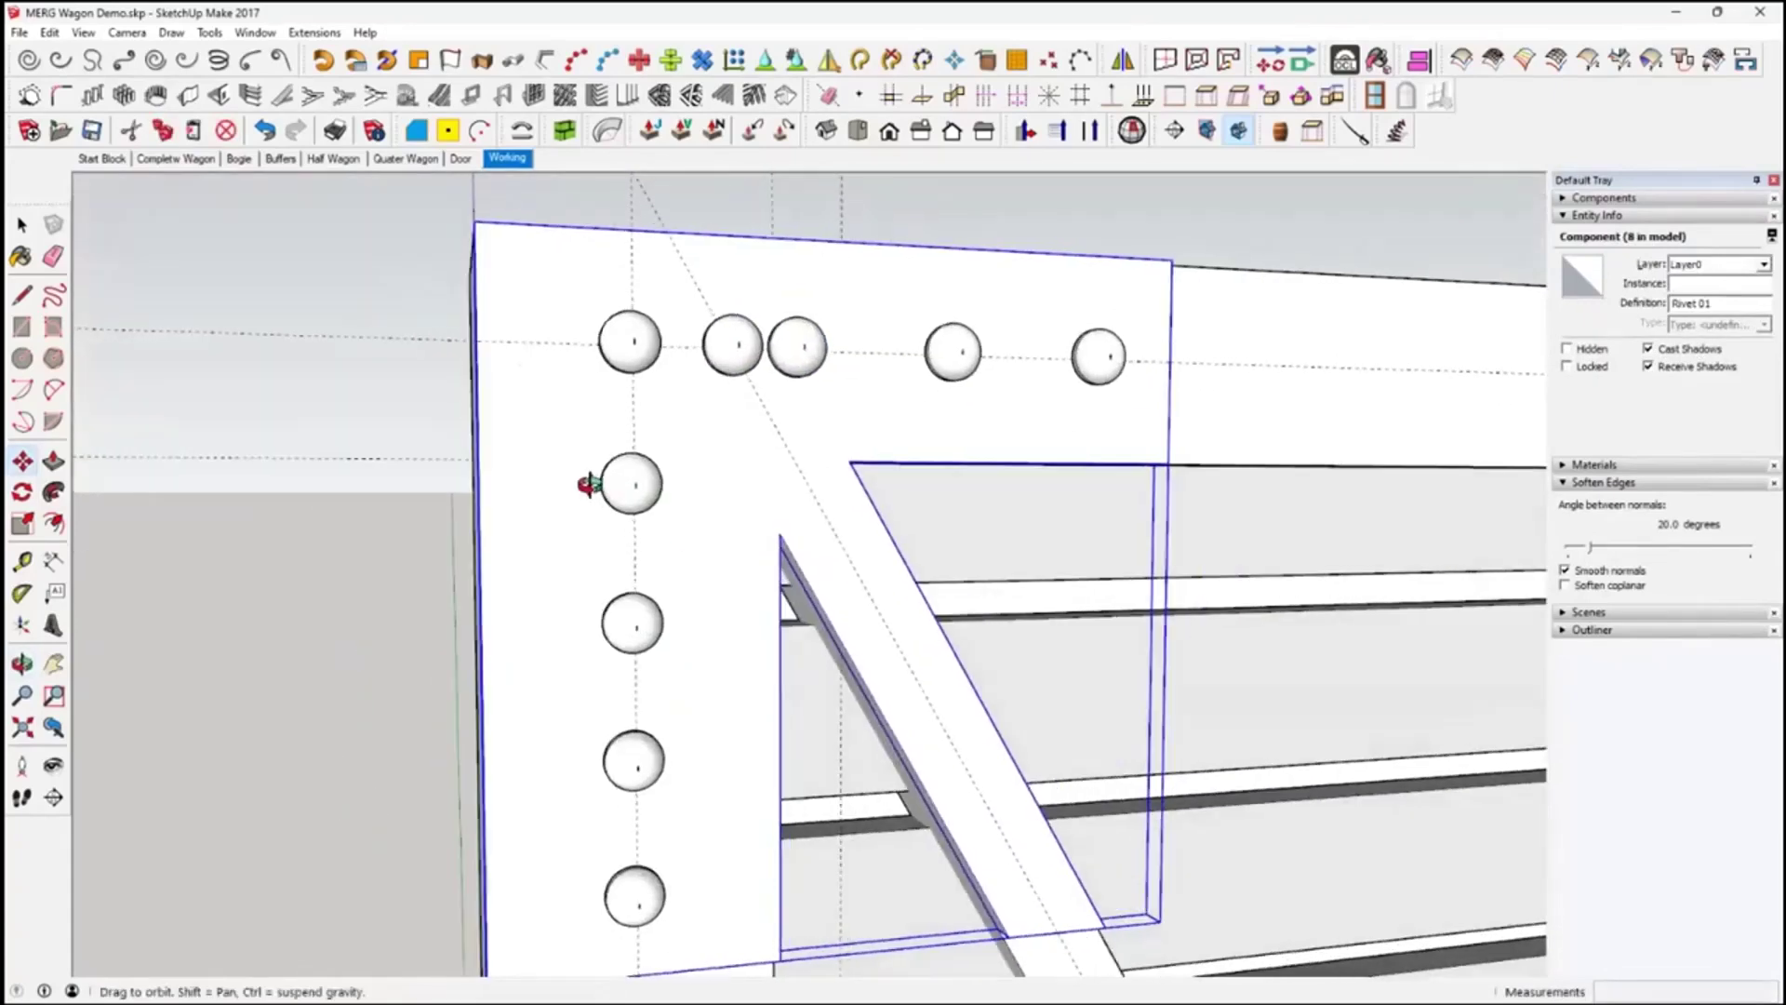
middle_click_drag(901, 670, 598, 538, "shift")
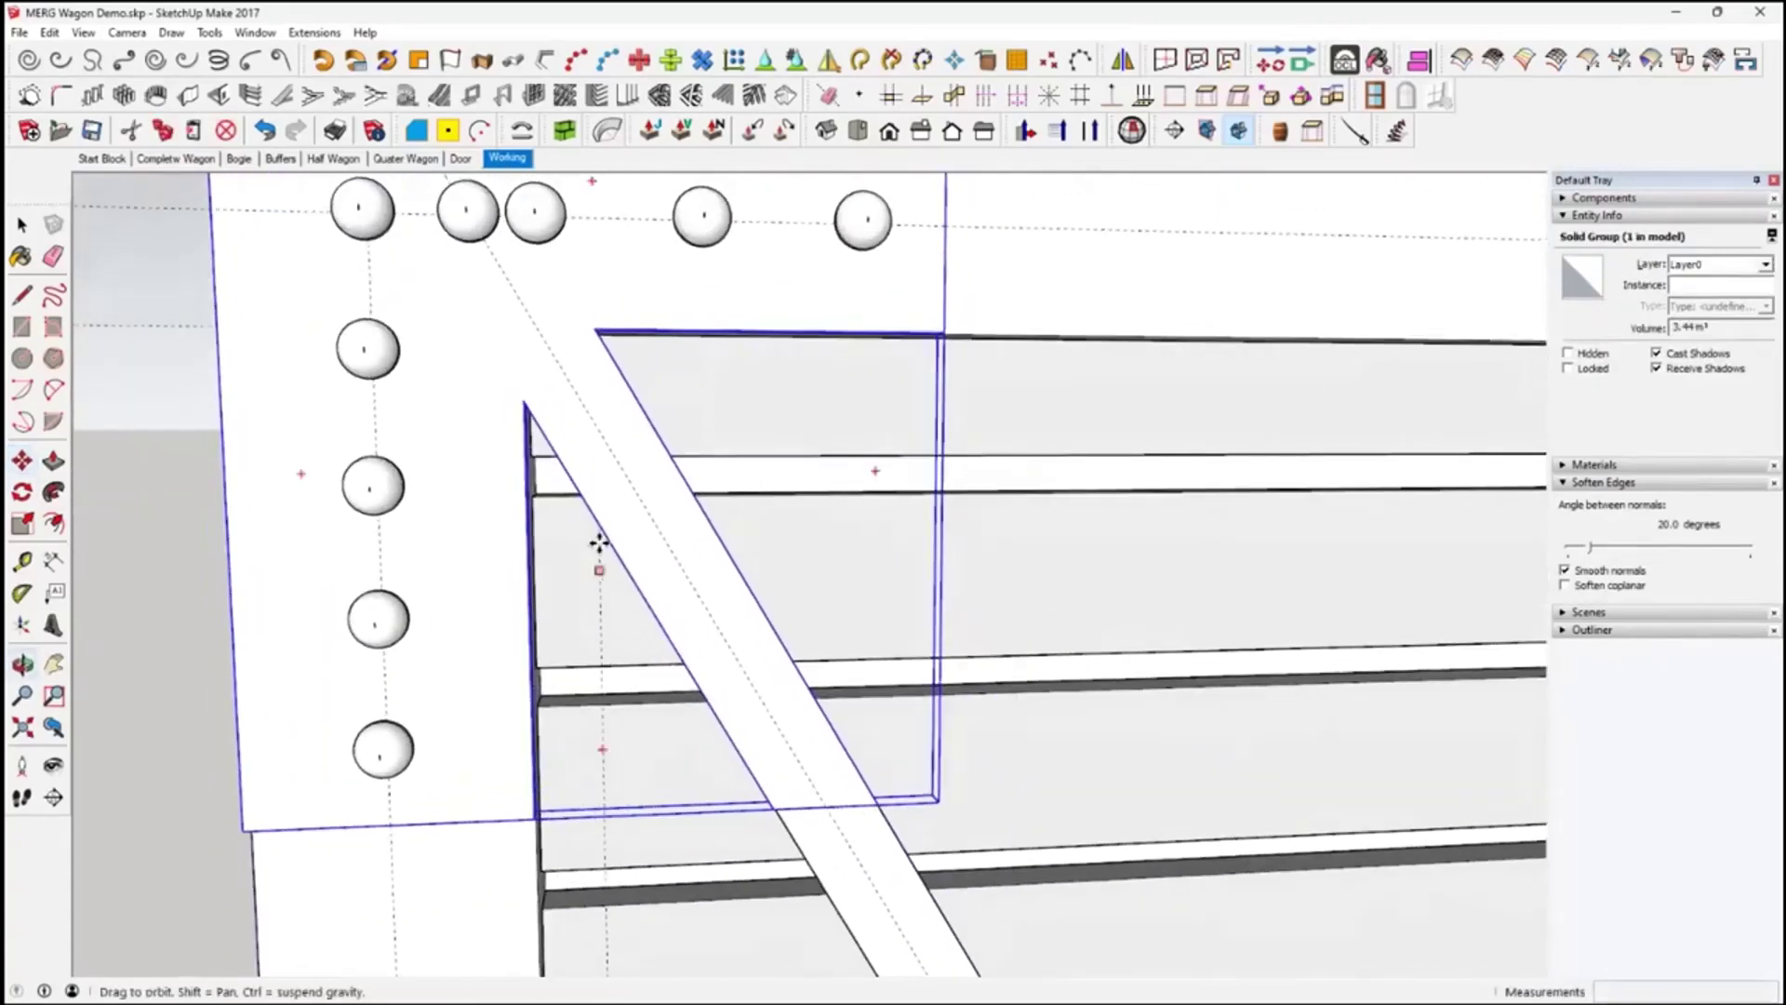
middle_click_drag(511, 271, 501, 420)
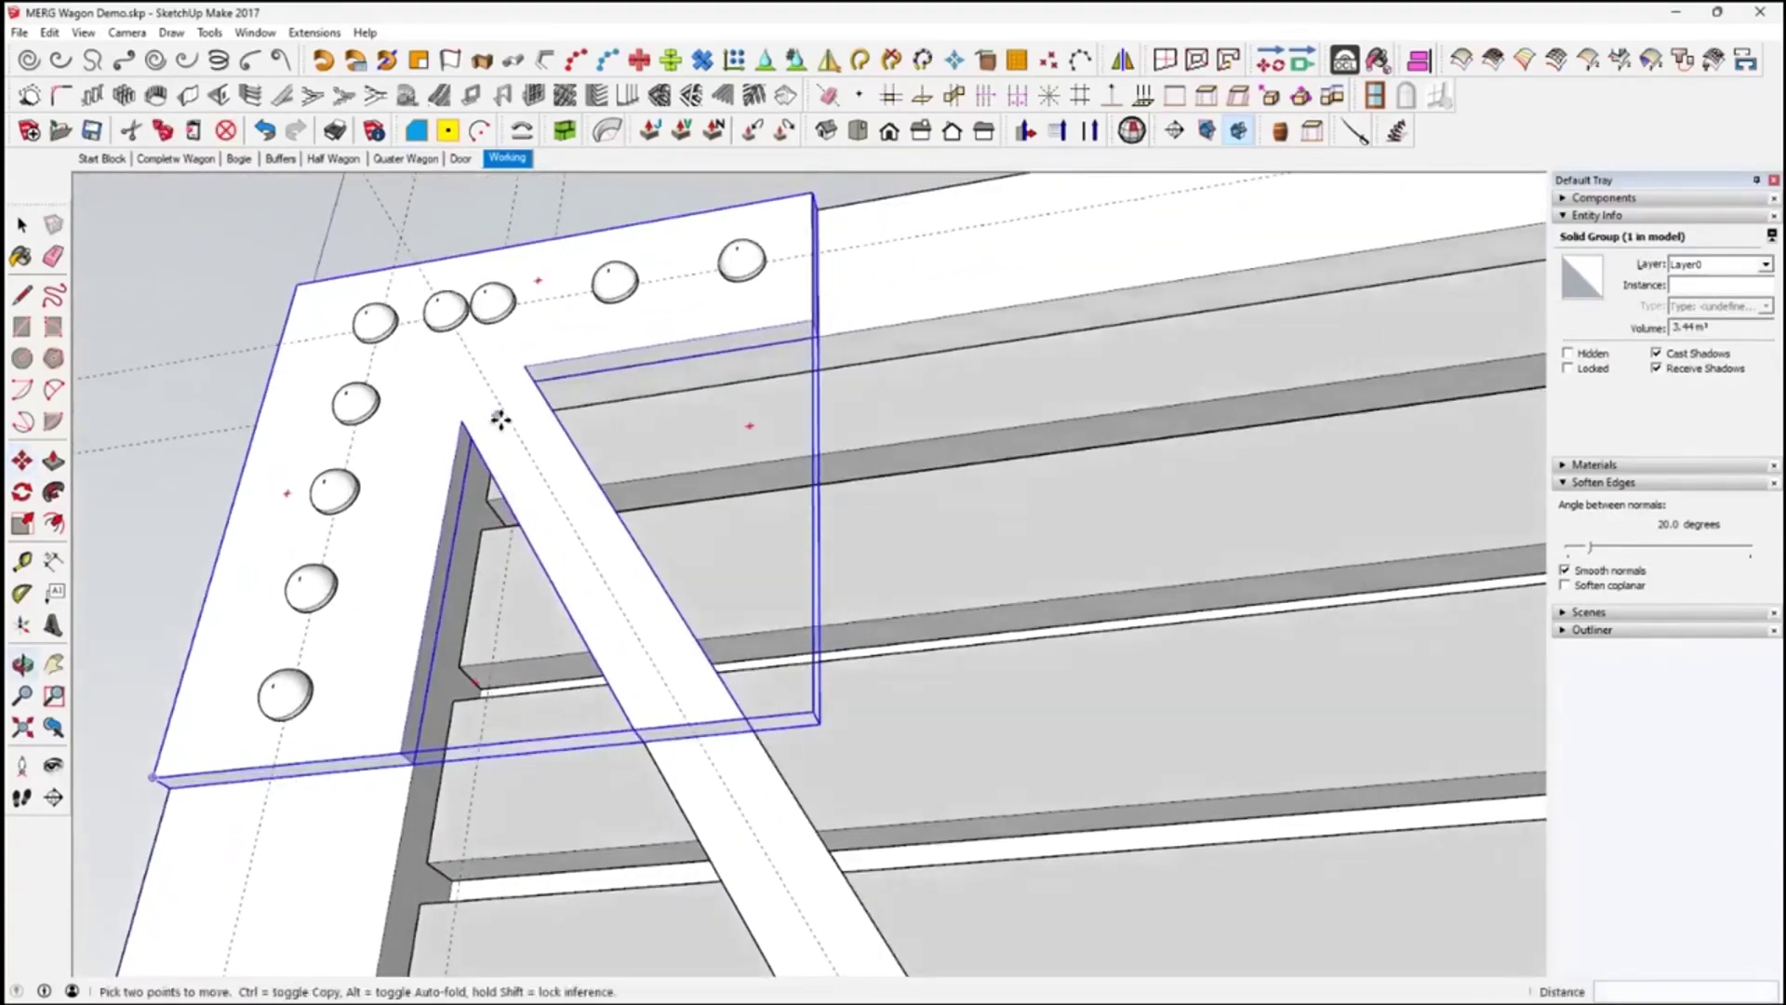
key("ctrl")
left_click(465, 337)
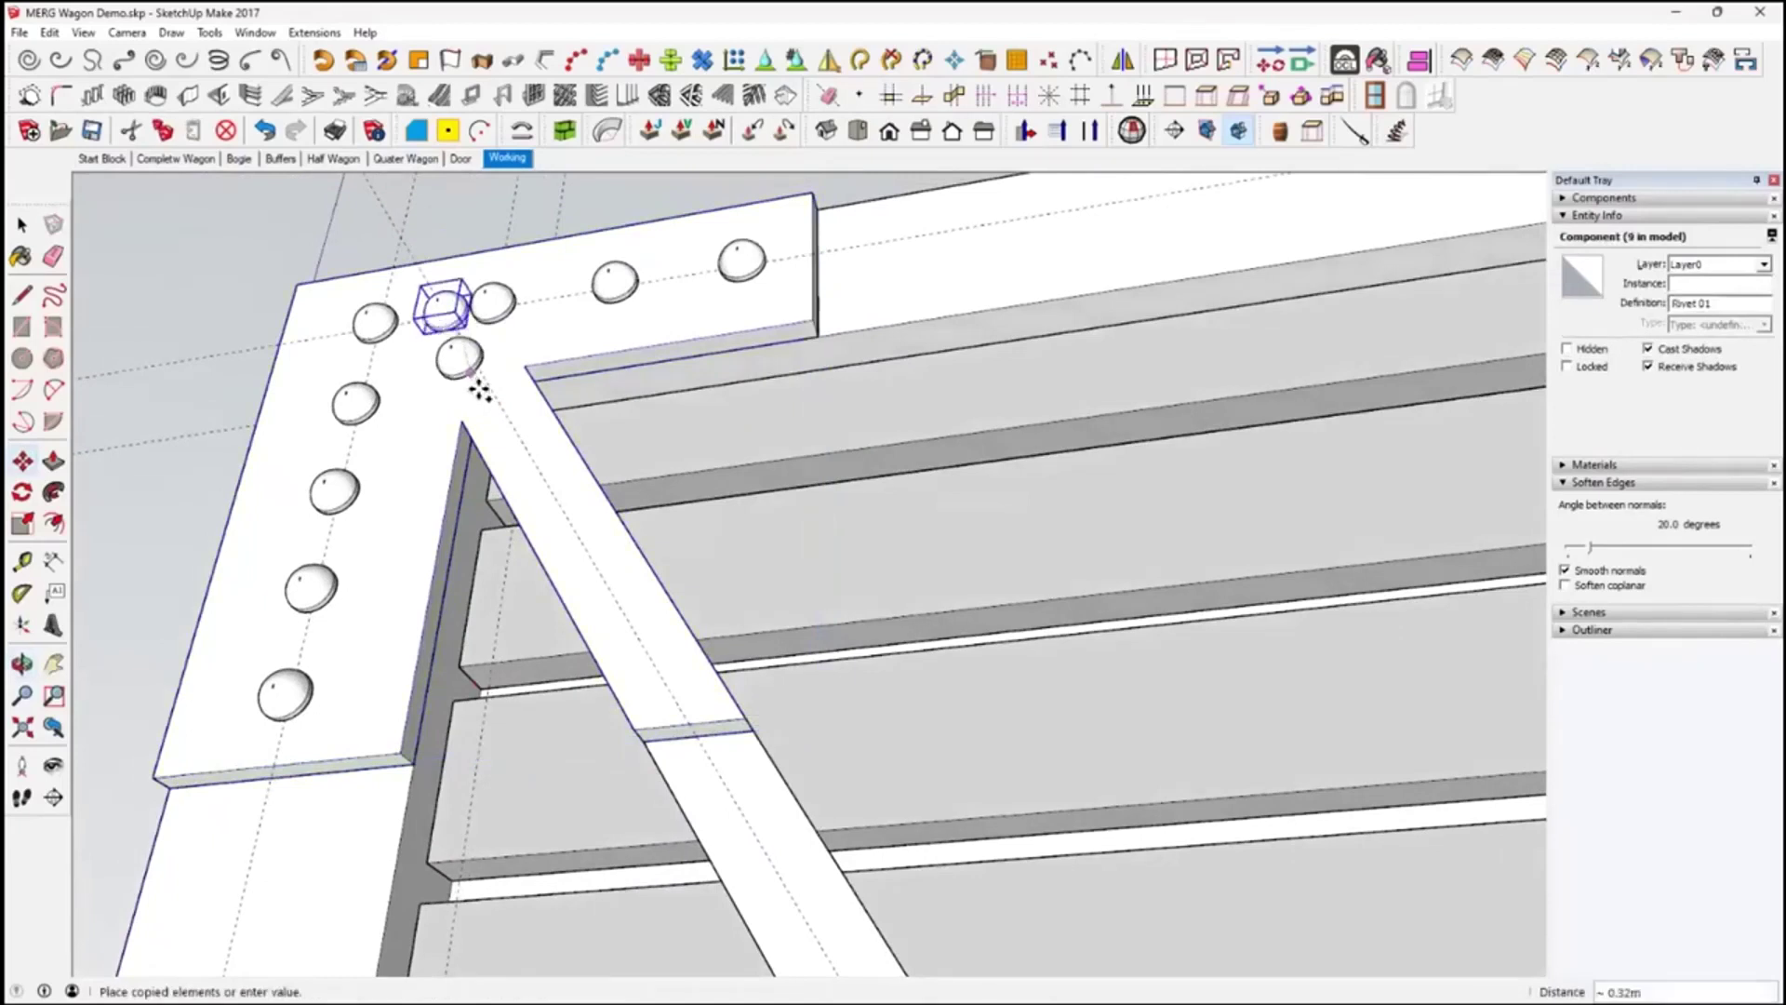
left_click(670, 684)
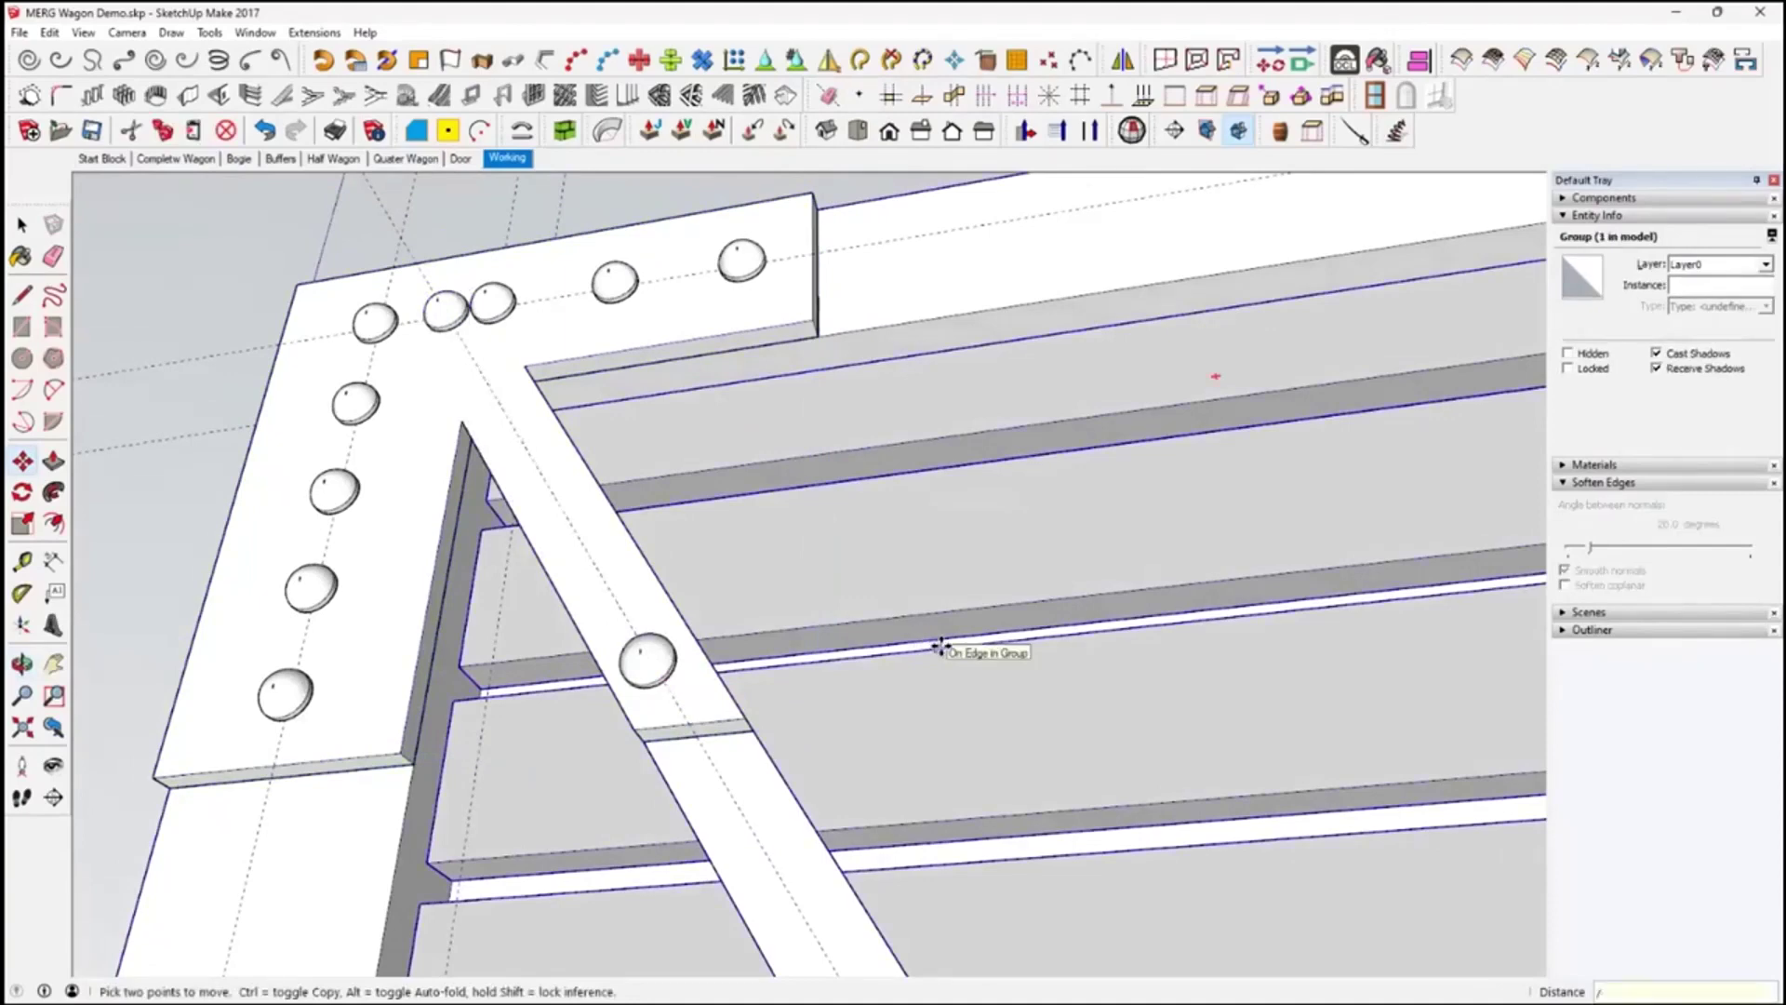
middle_click_drag(840, 505, 988, 851)
key("space")
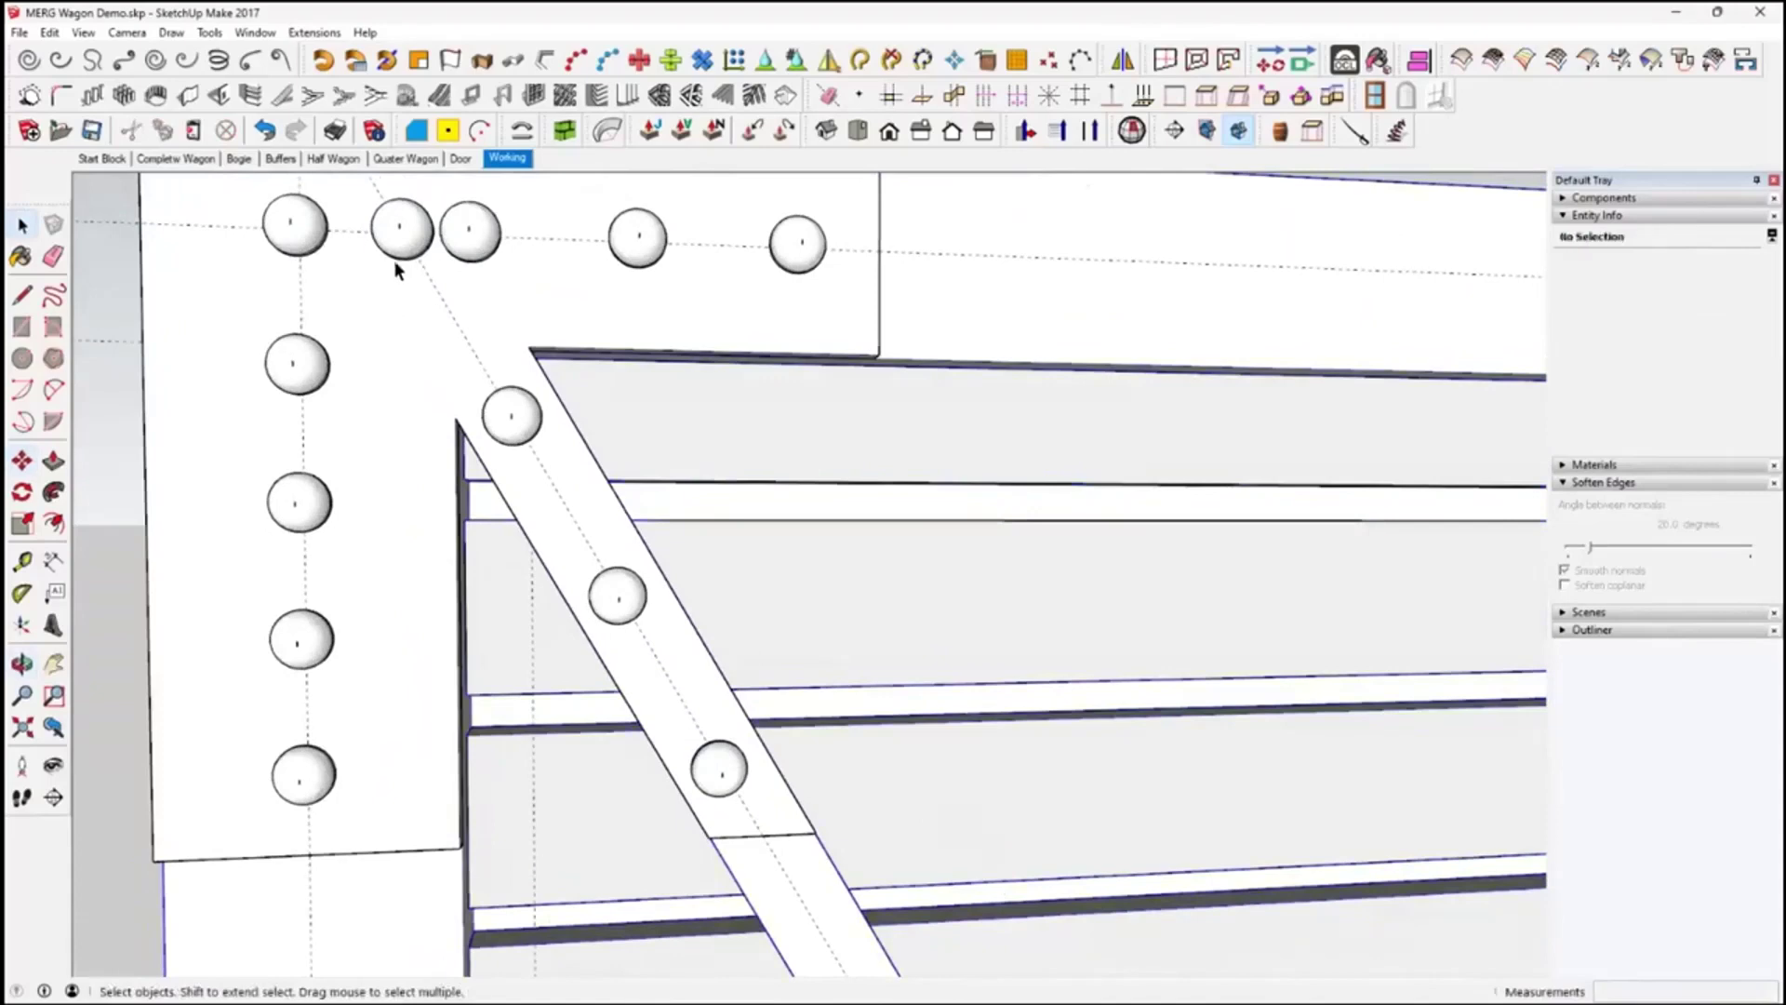
left_click(403, 249)
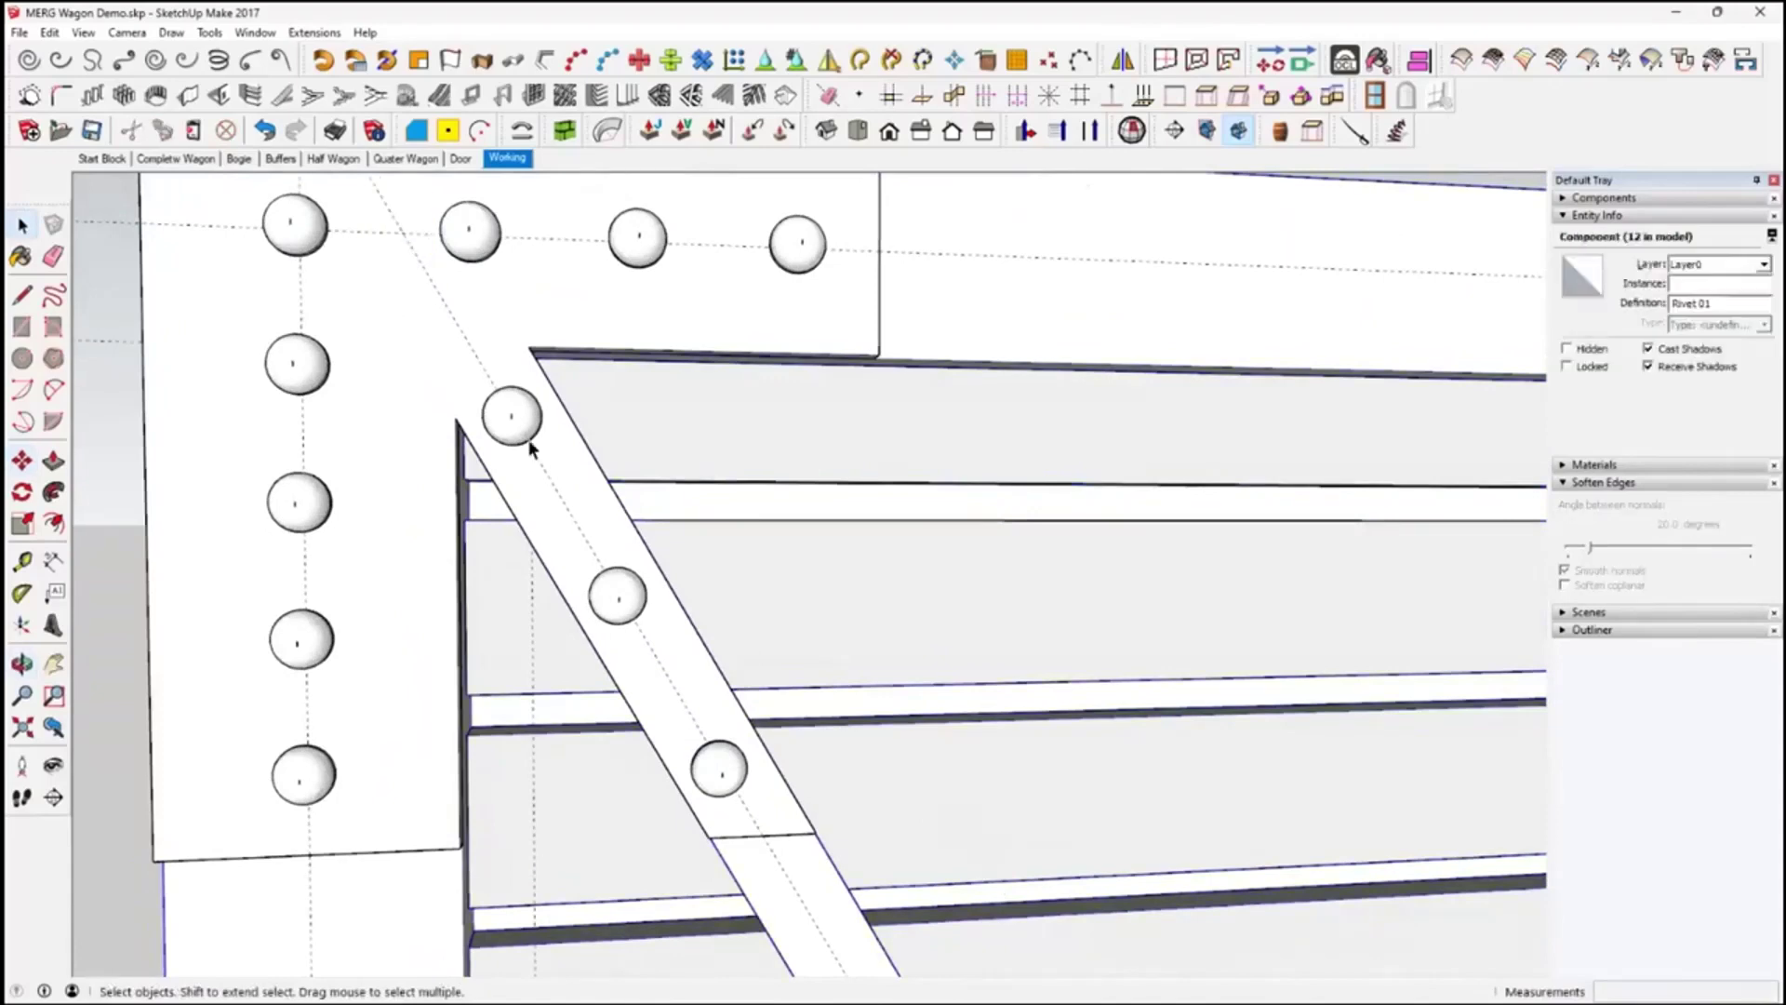
Group all eleven rivets on the corner plate
scroll(539, 434, "down", 3)
middle_click_drag(556, 500, 530, 322)
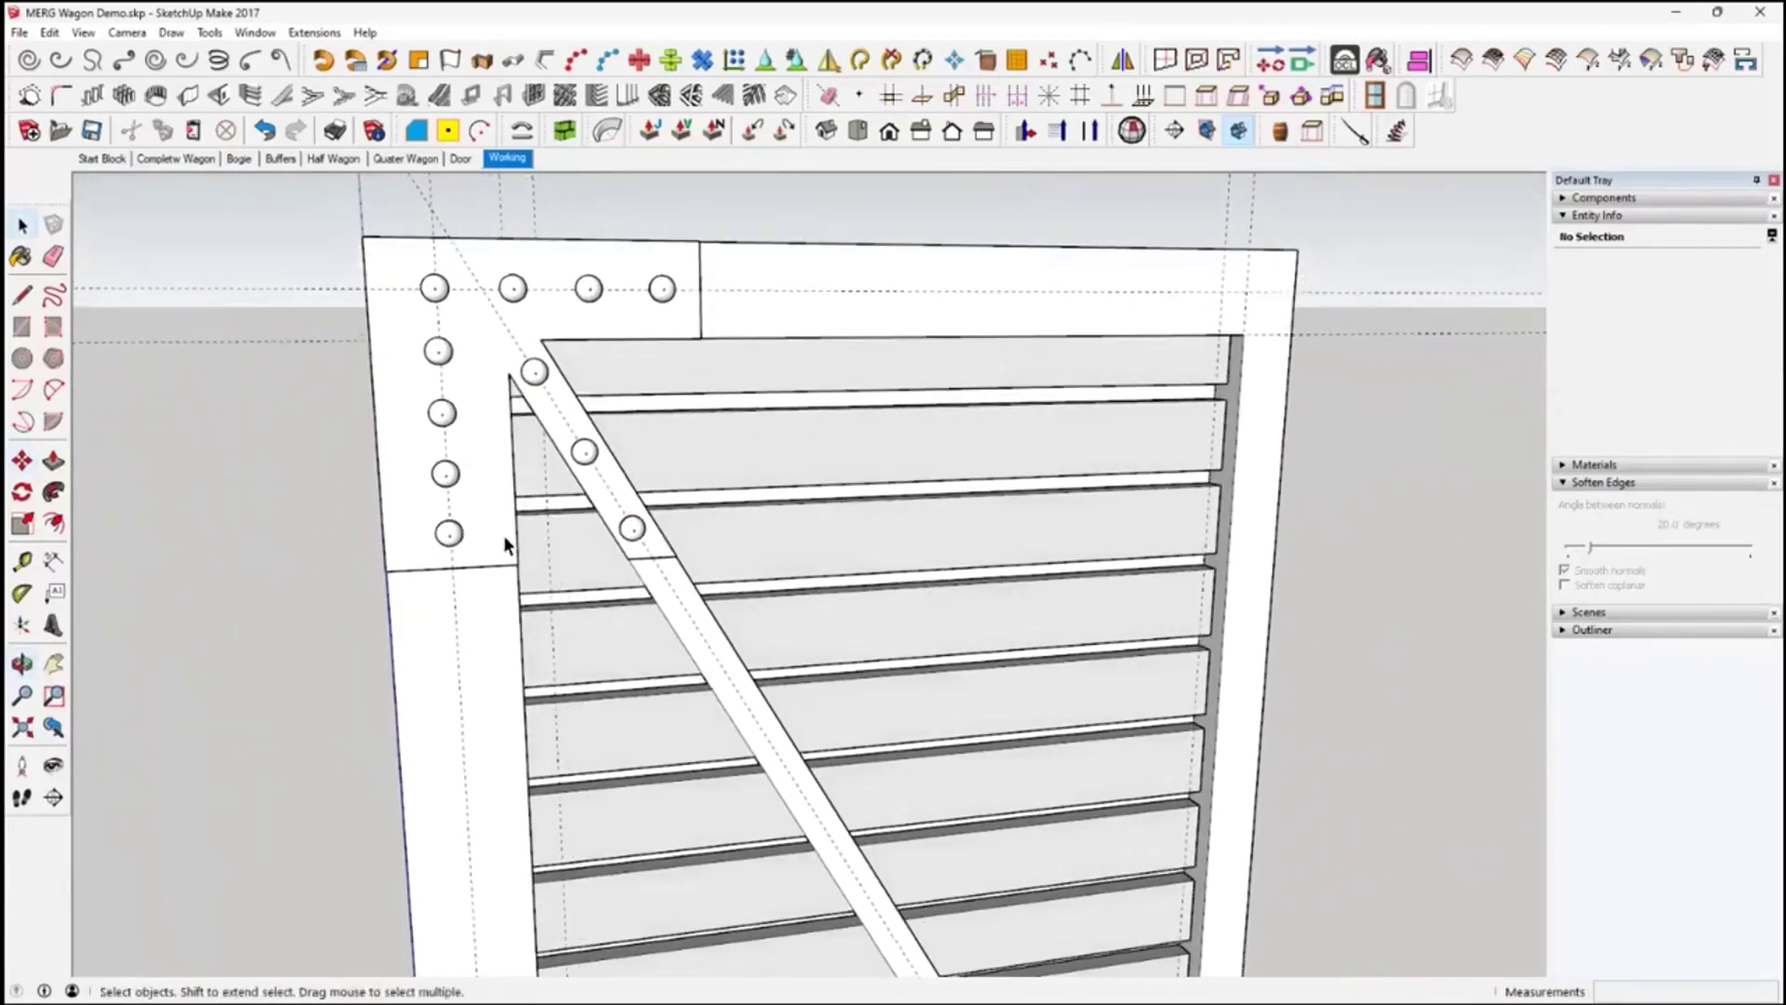
left_click_drag(381, 254, 720, 556)
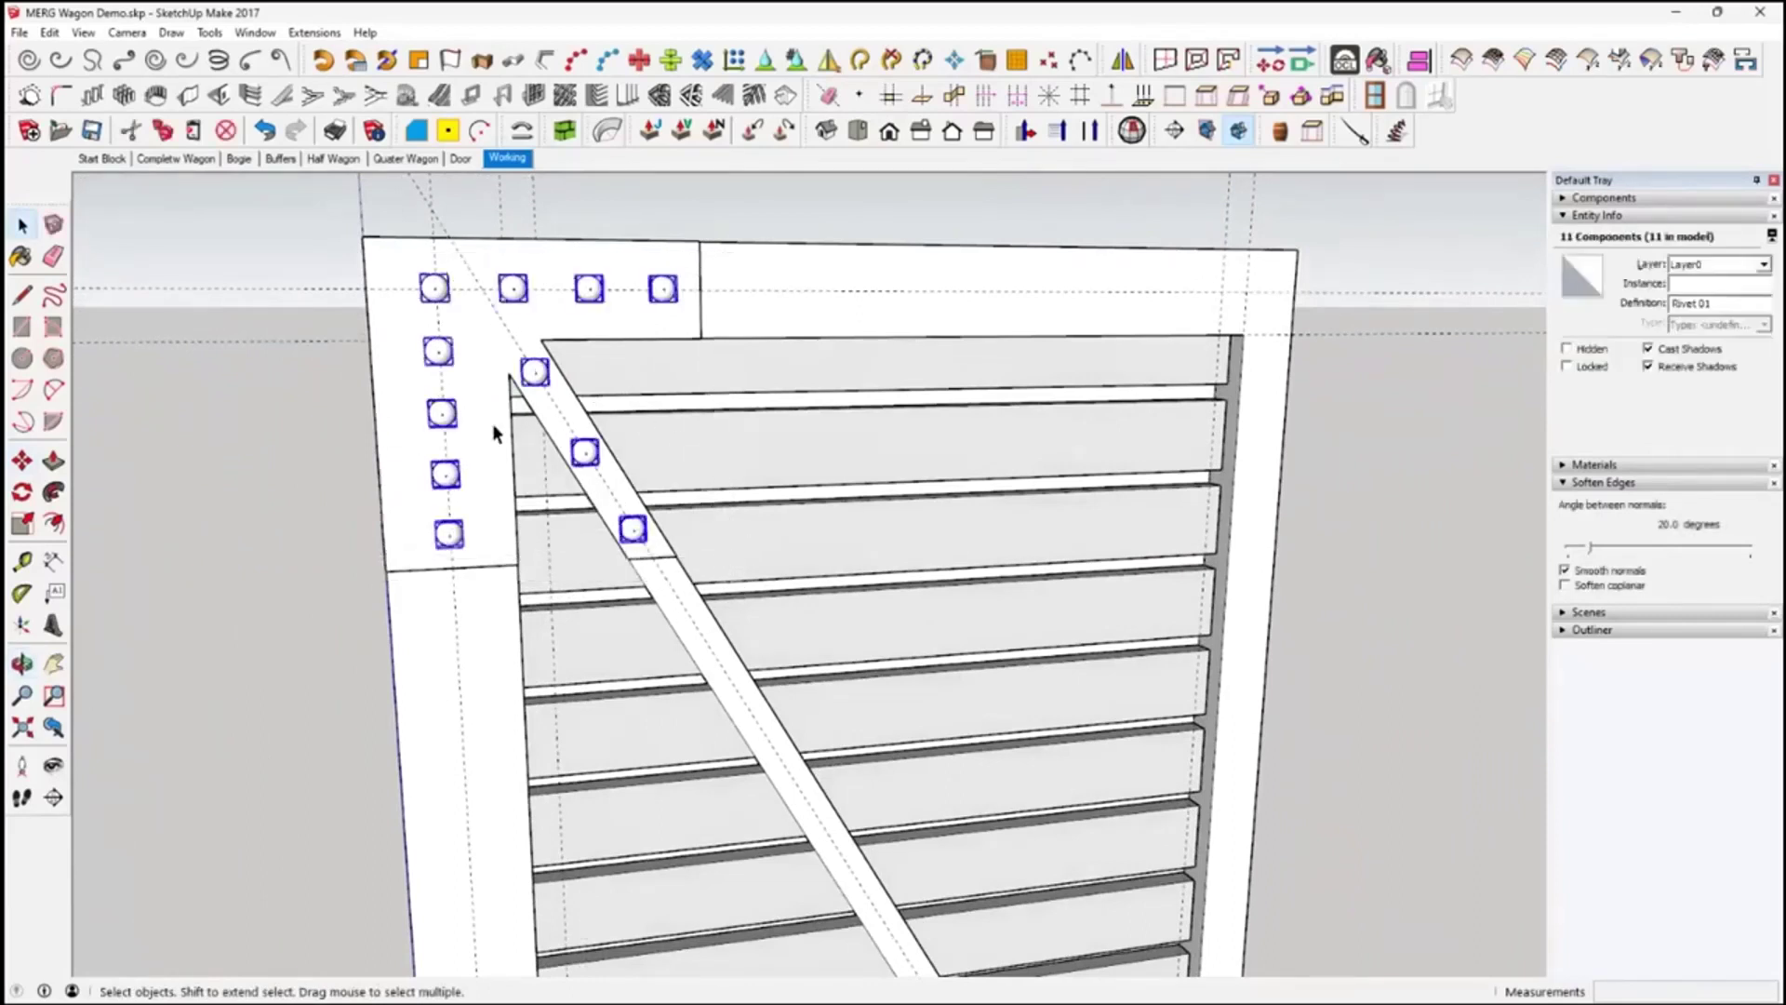
right_click(434, 360)
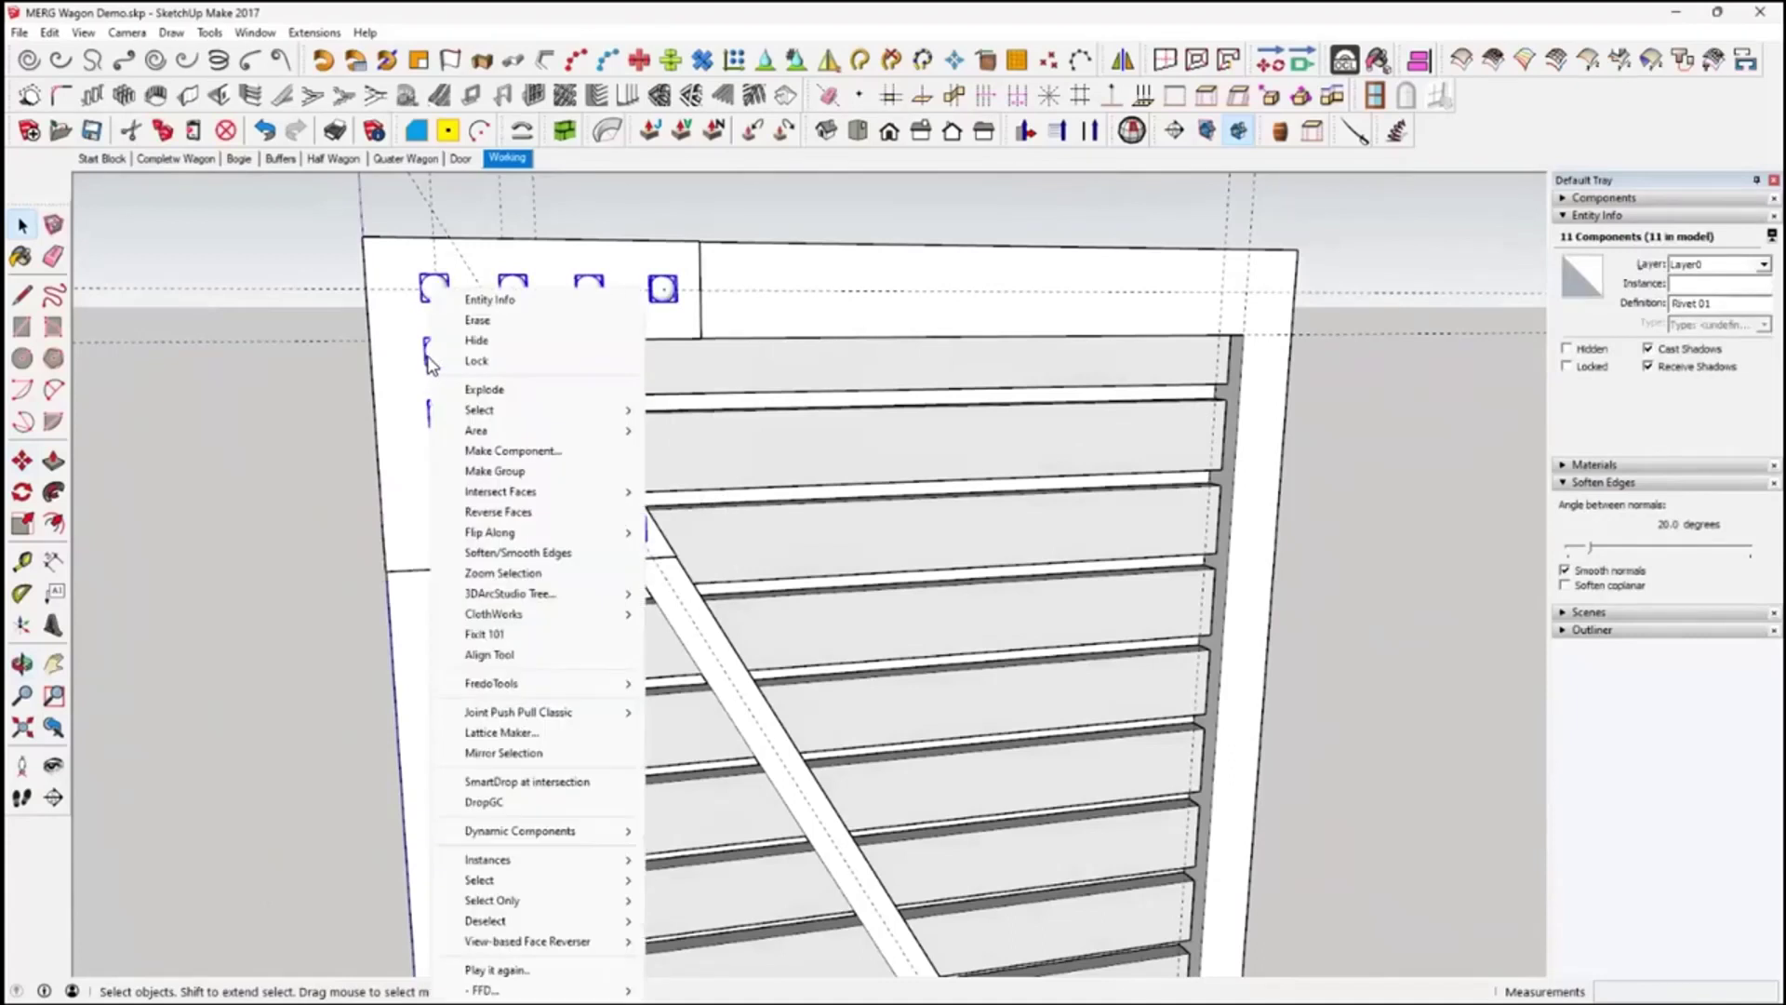
left_click(521, 471)
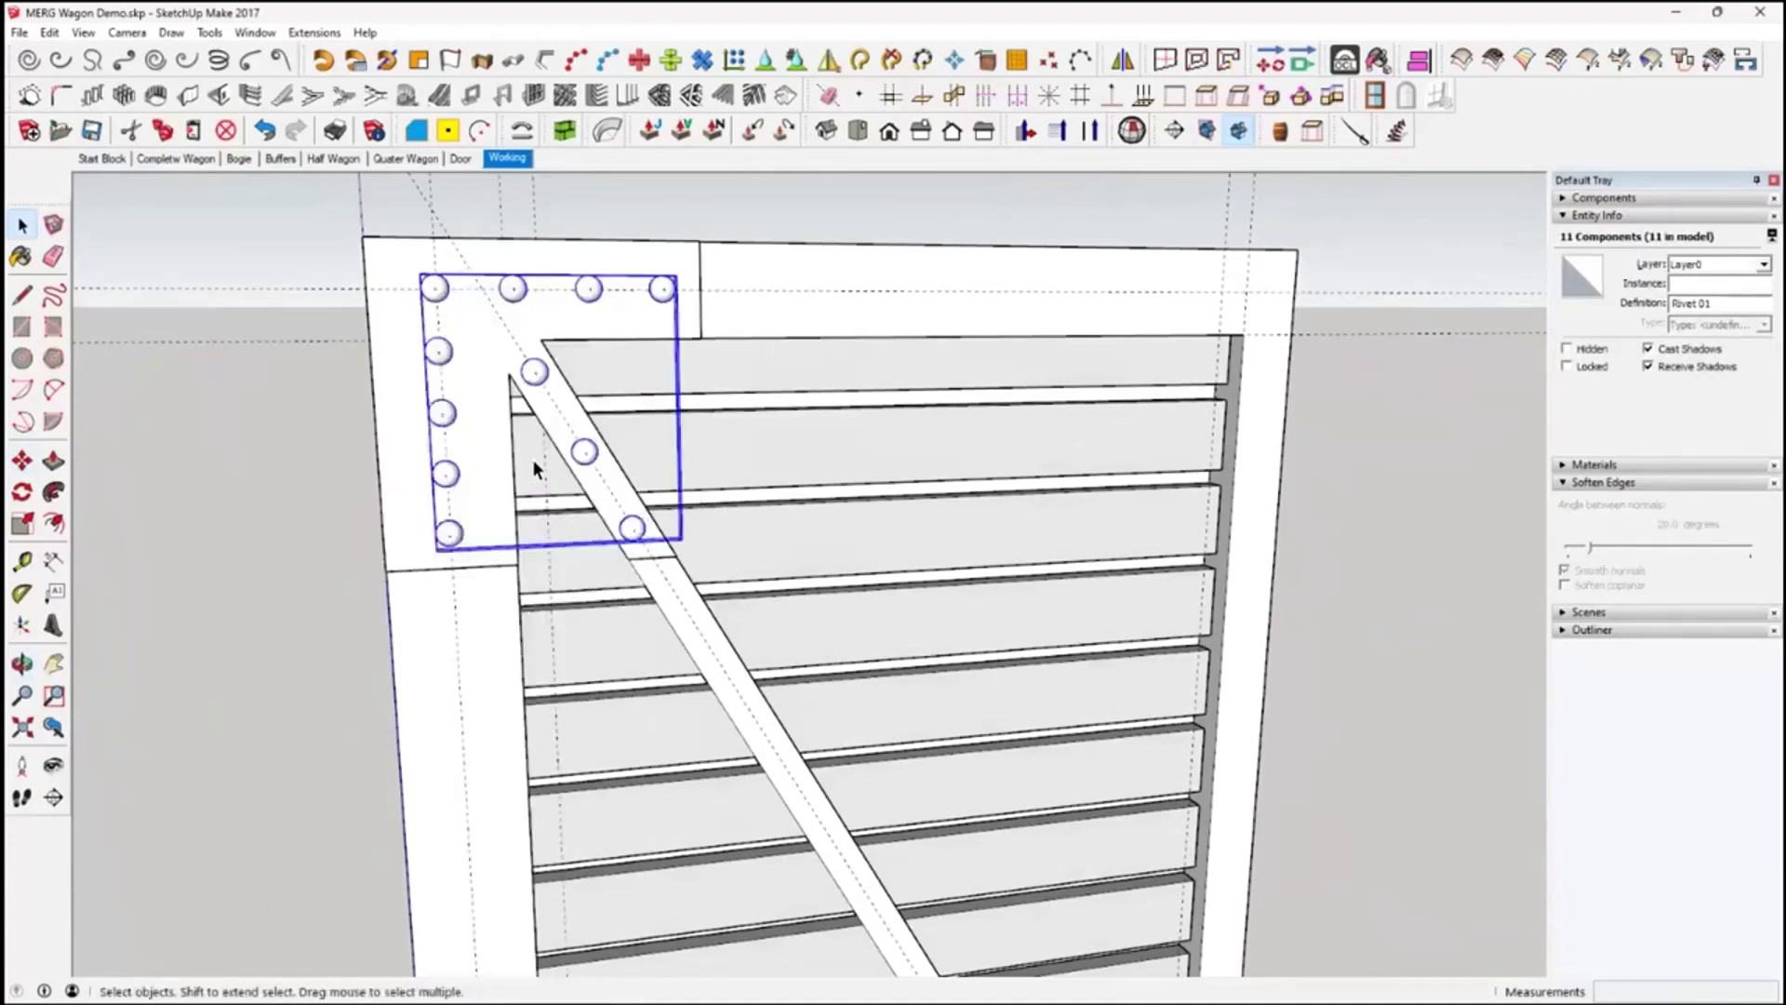
Group the rivet group together with the corner plate
left_click(400, 403, "shift")
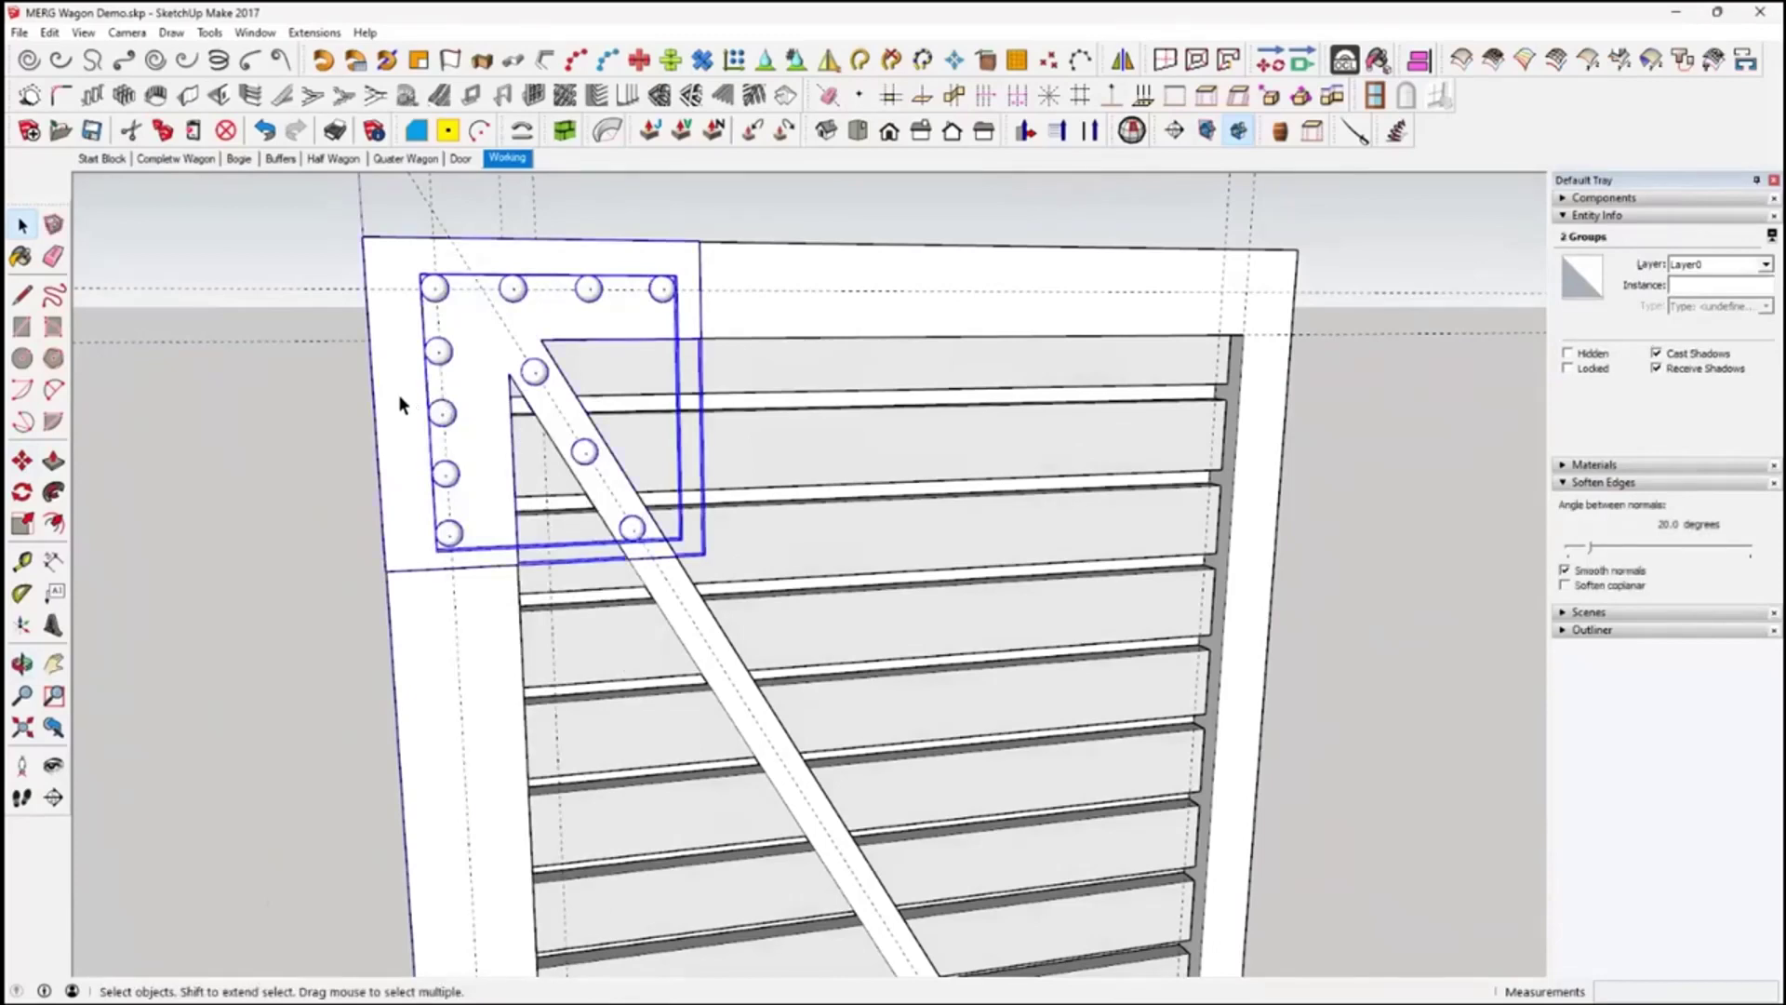
right_click(400, 404)
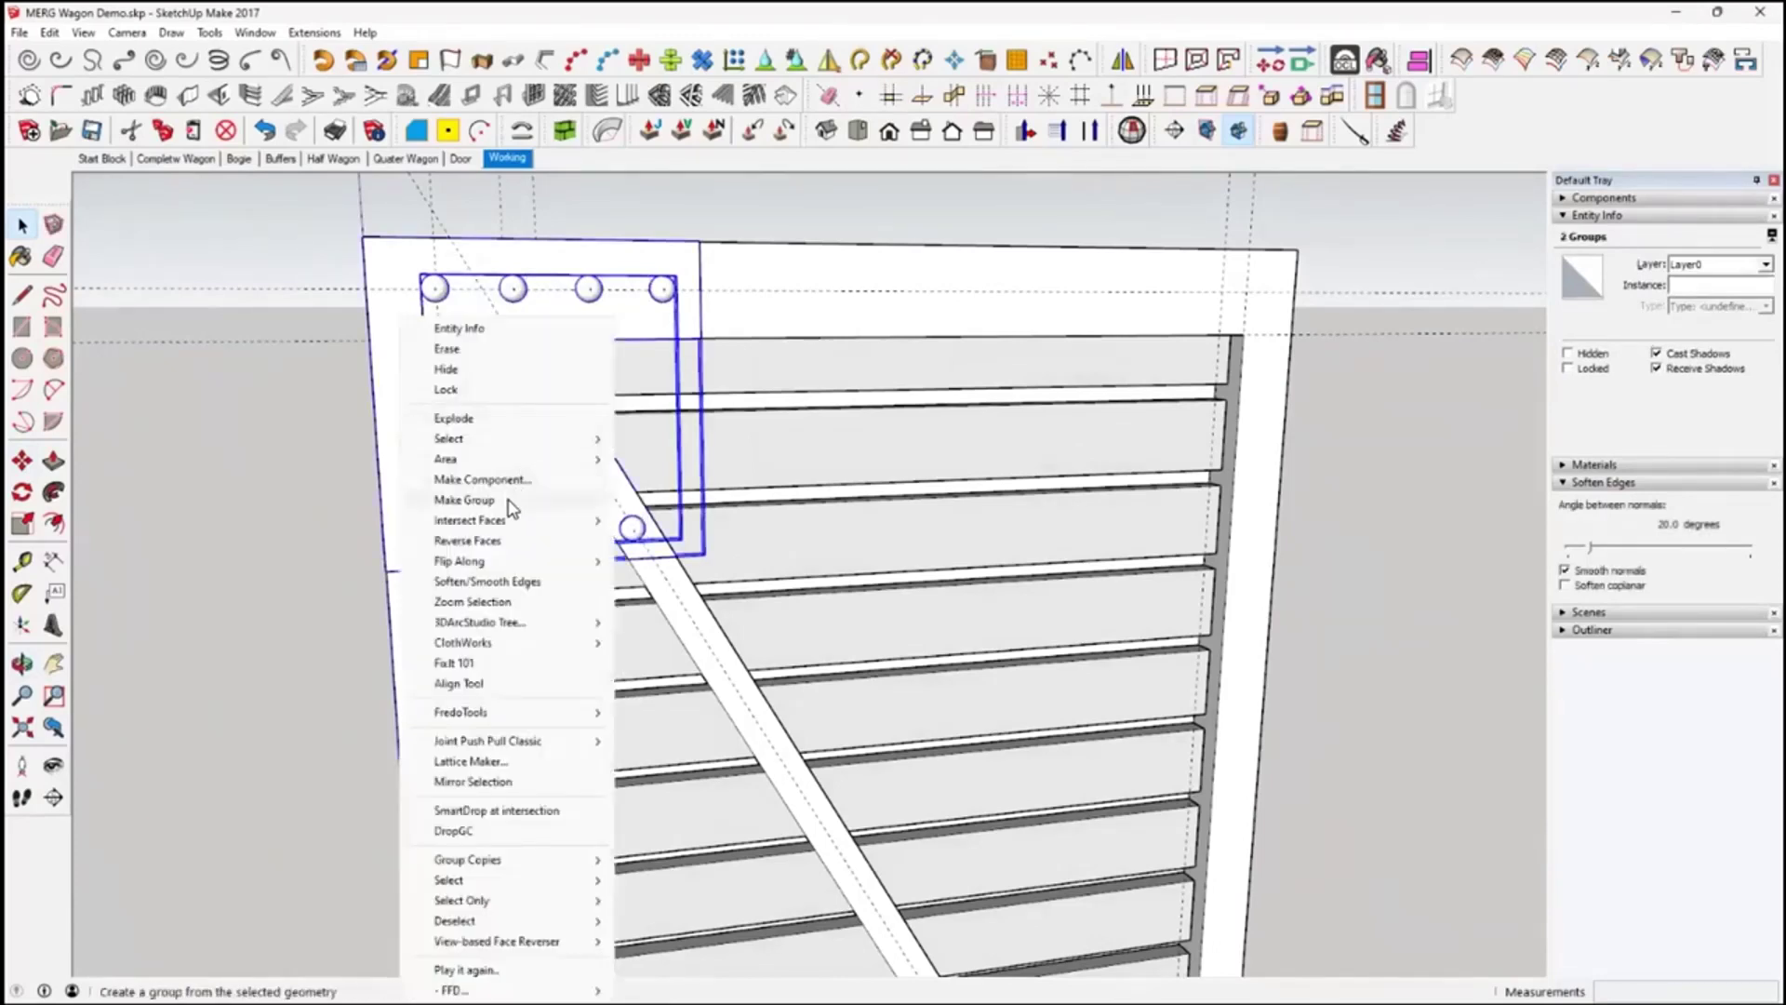